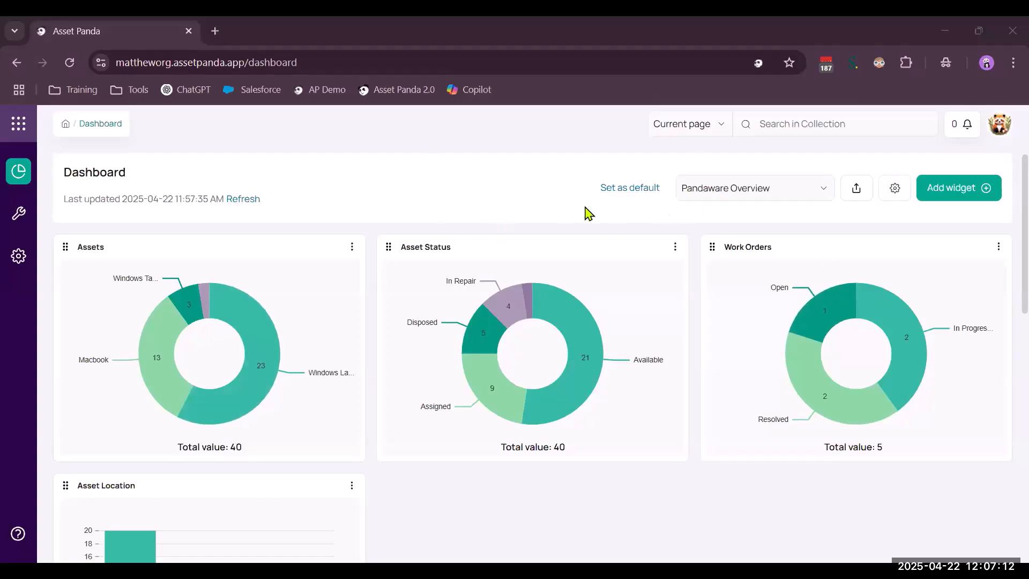
# Review the list of dashboards, and the charts and Warranty Expiration calendar of the Pandaware Overview dashboard
pyautogui.click(791, 190)
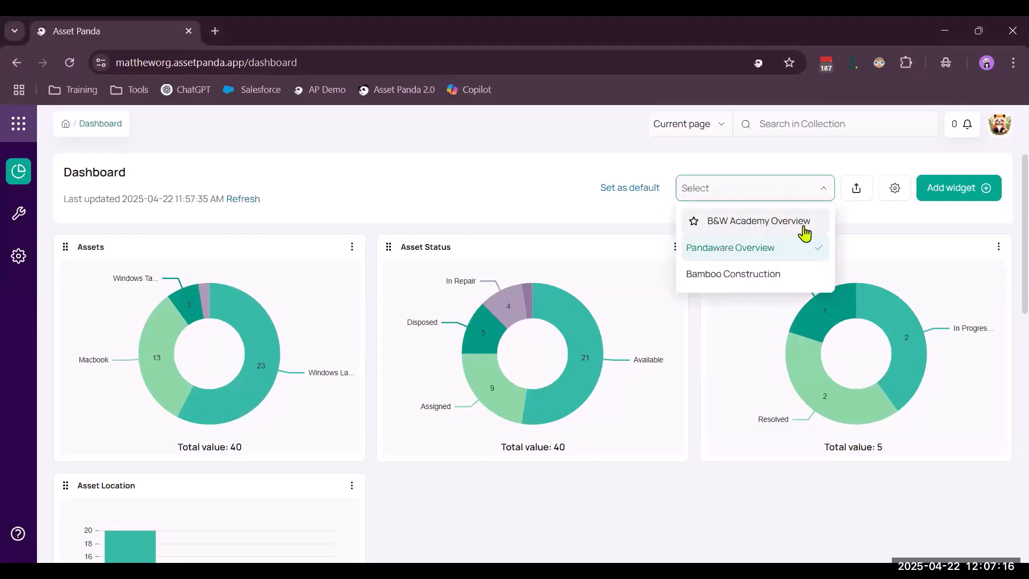
pyautogui.click(493, 201)
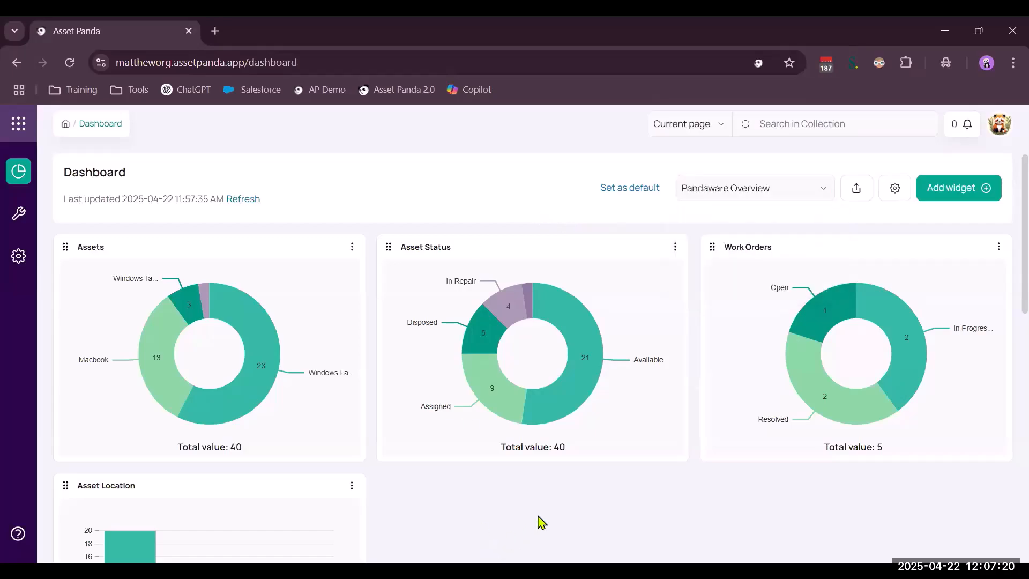
pyautogui.scroll(-2, 539, 506)
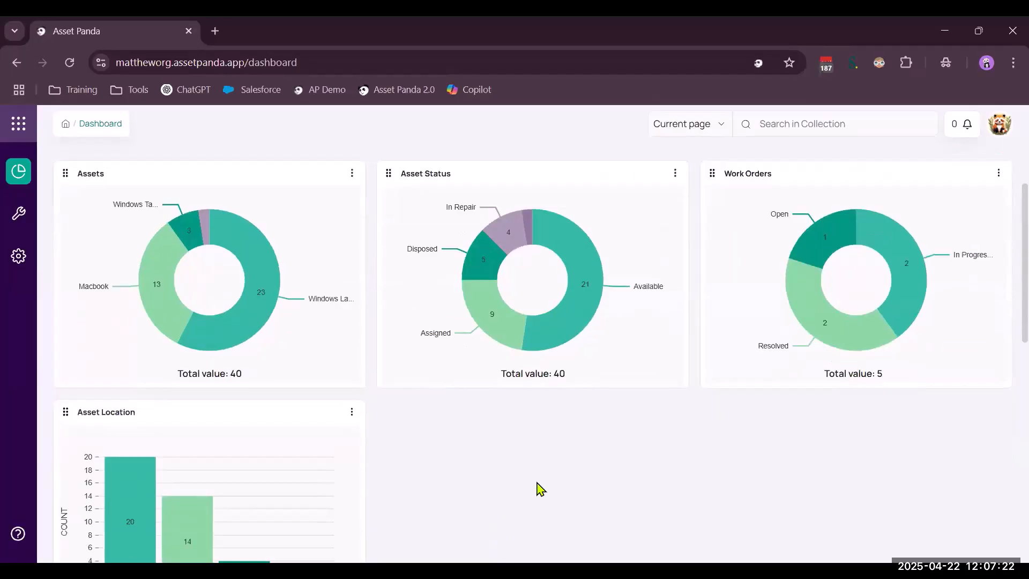
pyautogui.scroll(-4, 537, 484)
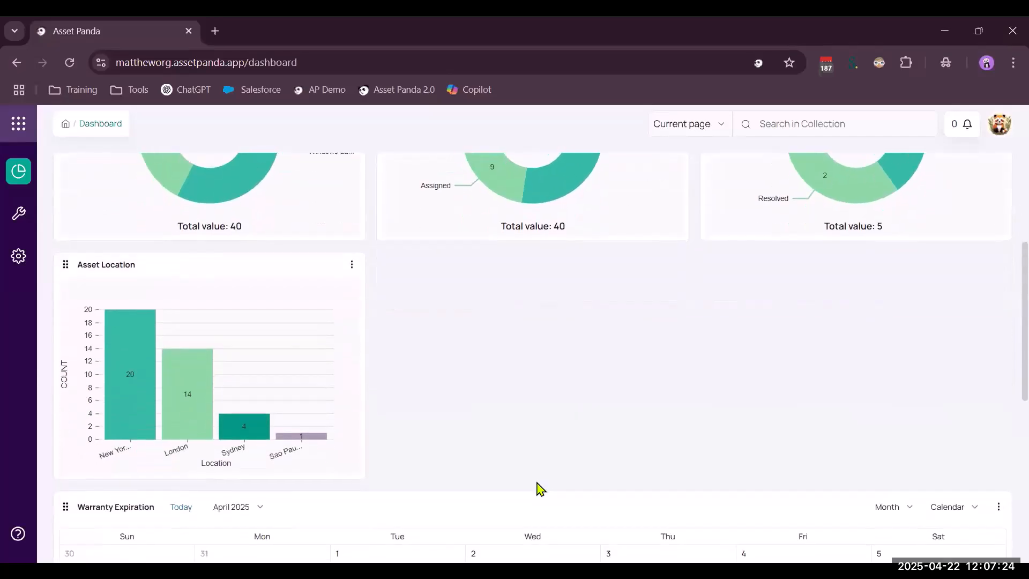
pyautogui.scroll(6, 538, 489)
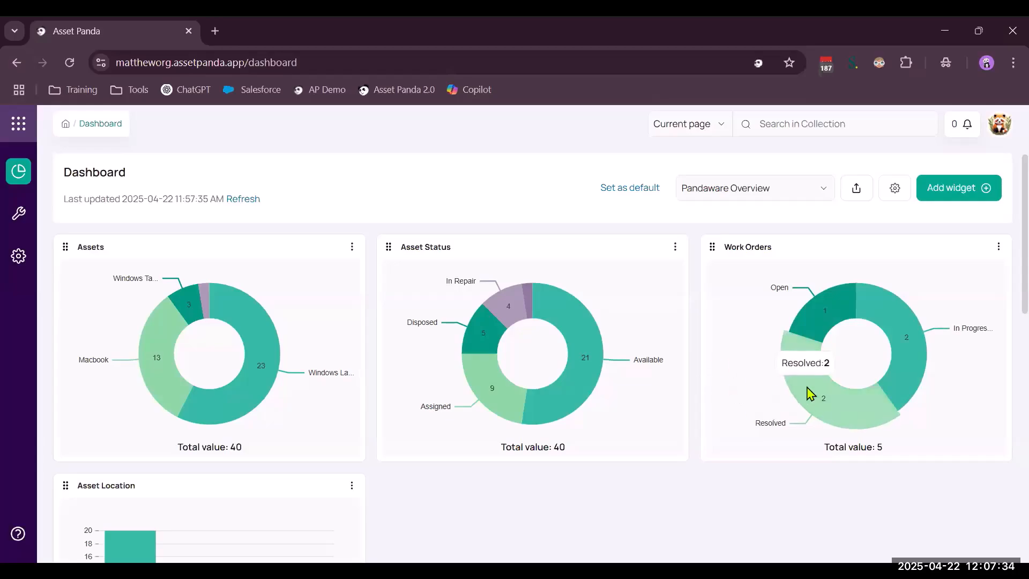
pyautogui.scroll(-7, 691, 432)
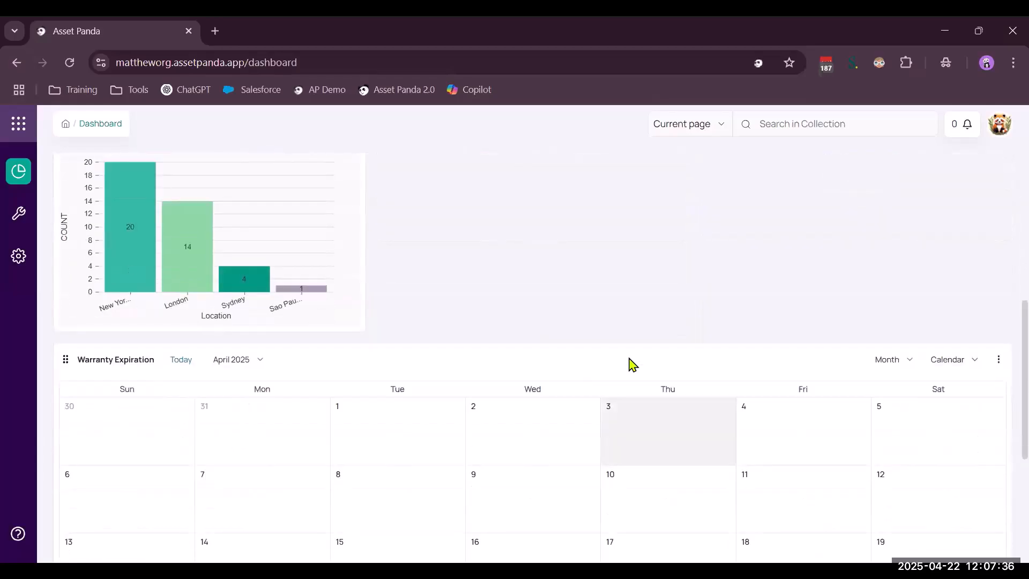
pyautogui.scroll(-4, 640, 357)
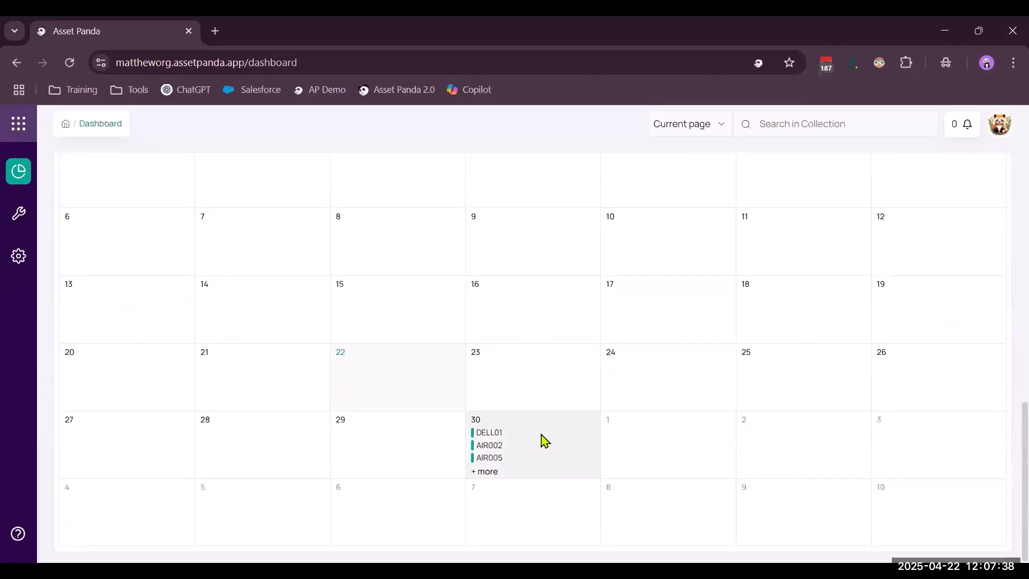
pyautogui.scroll(1, 545, 441)
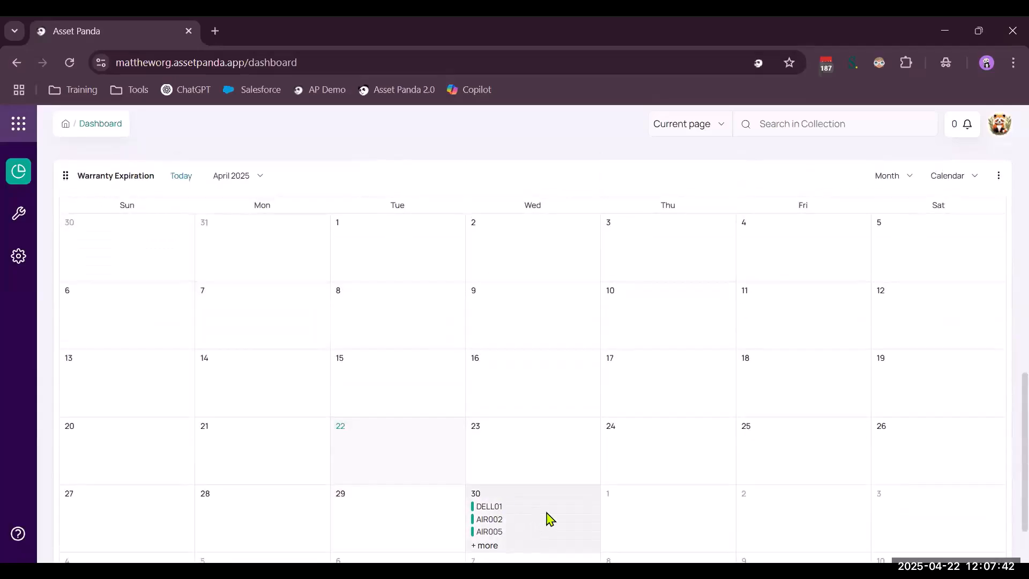
pyautogui.scroll(10, 548, 518)
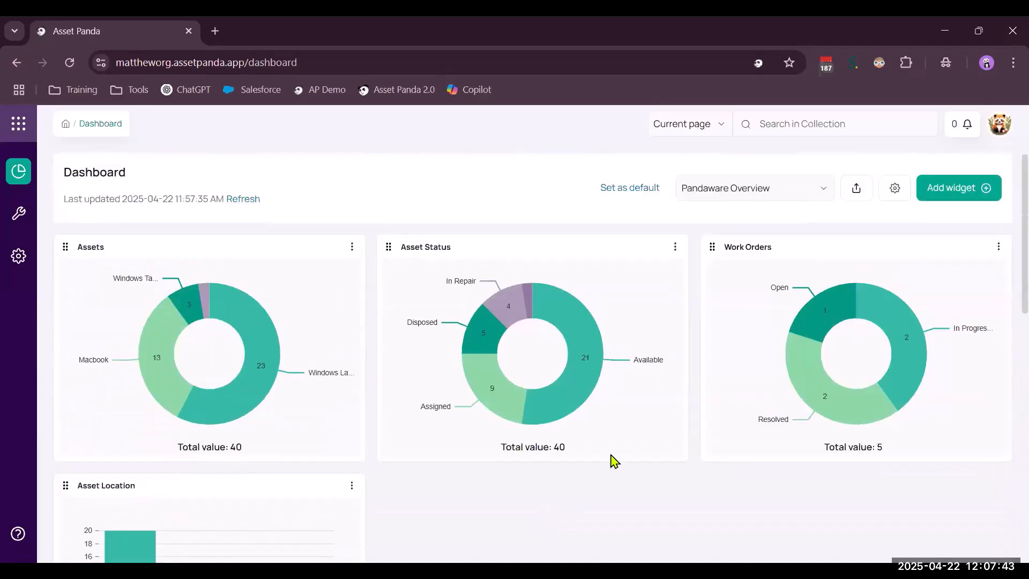
# Review the setup options for a new line chart widget and leave without adding it
pyautogui.click(960, 188)
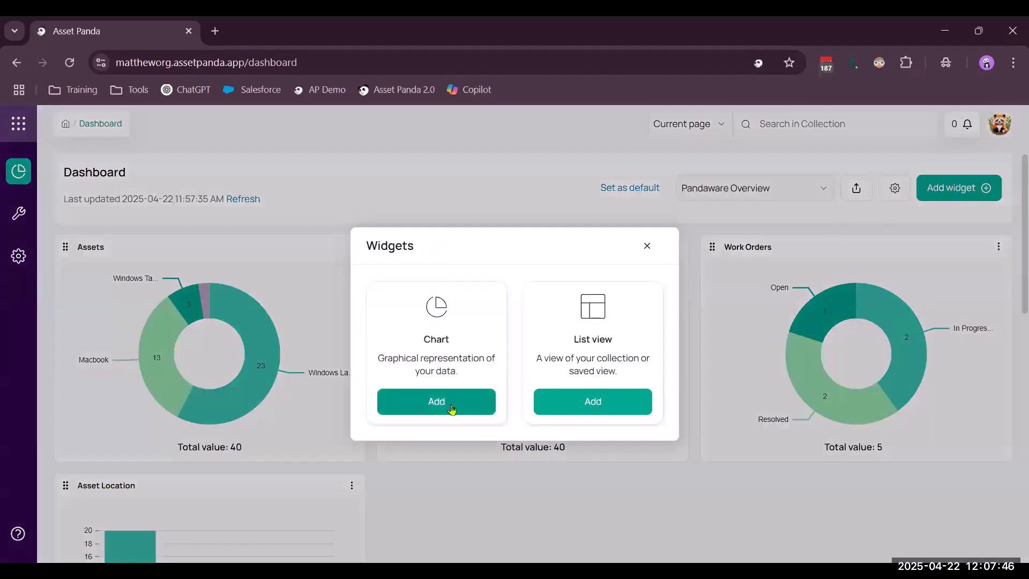
pyautogui.click(452, 409)
pyautogui.click(295, 268)
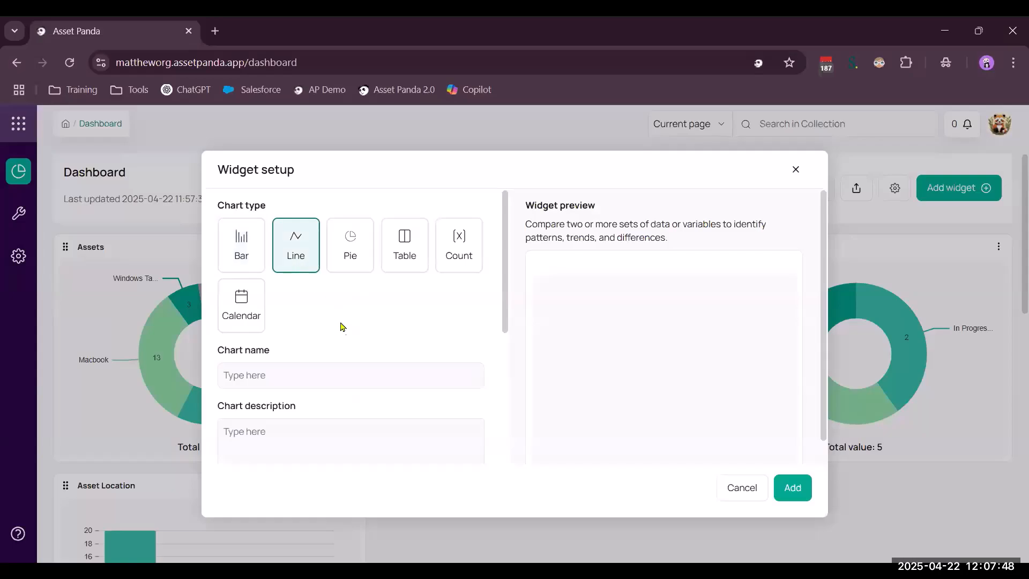
pyautogui.scroll(-2, 346, 334)
pyautogui.scroll(-2, 346, 334)
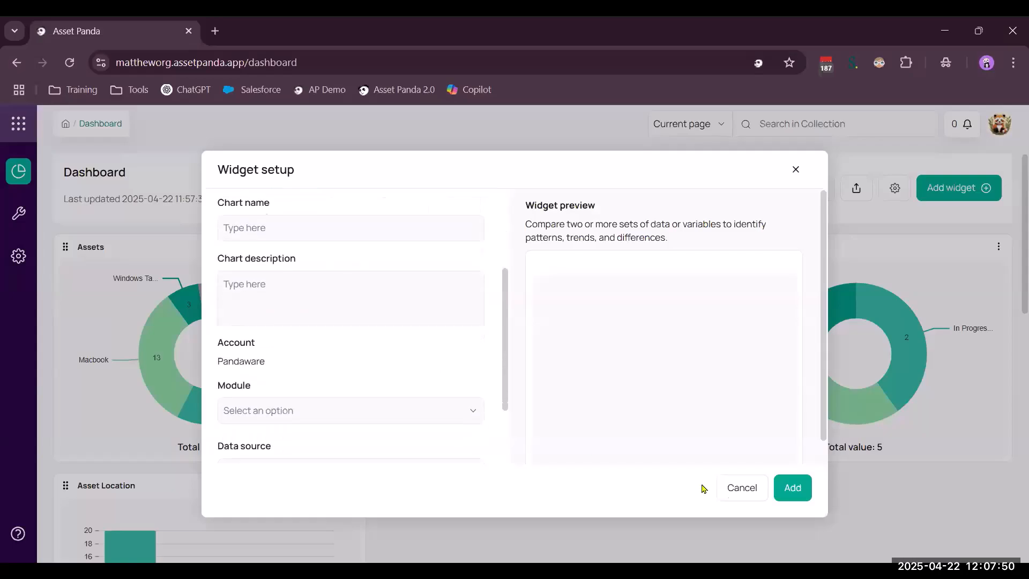
pyautogui.click(746, 489)
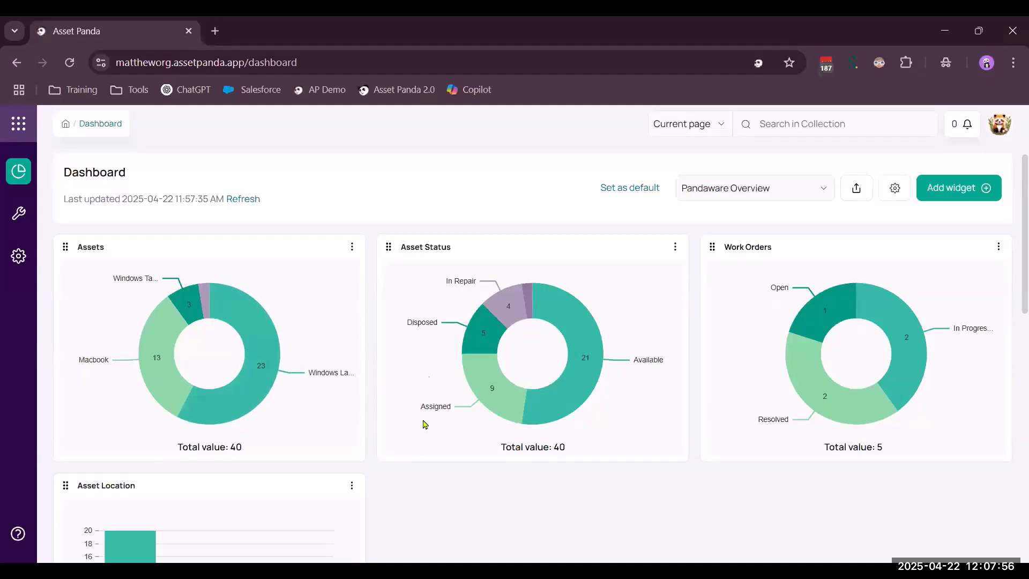
# Look through the IT Assets records behind the Assigned slice of the Asset Status chart, and return to the dashboard
pyautogui.click(492, 408)
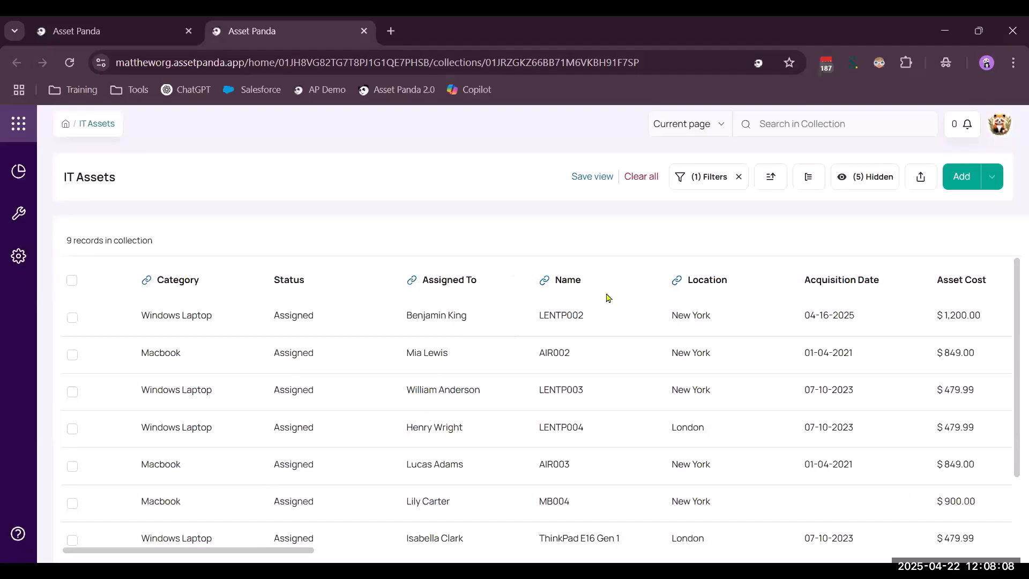
pyautogui.scroll(-2, 706, 321)
pyautogui.scroll(3, 772, 343)
pyautogui.click(363, 31)
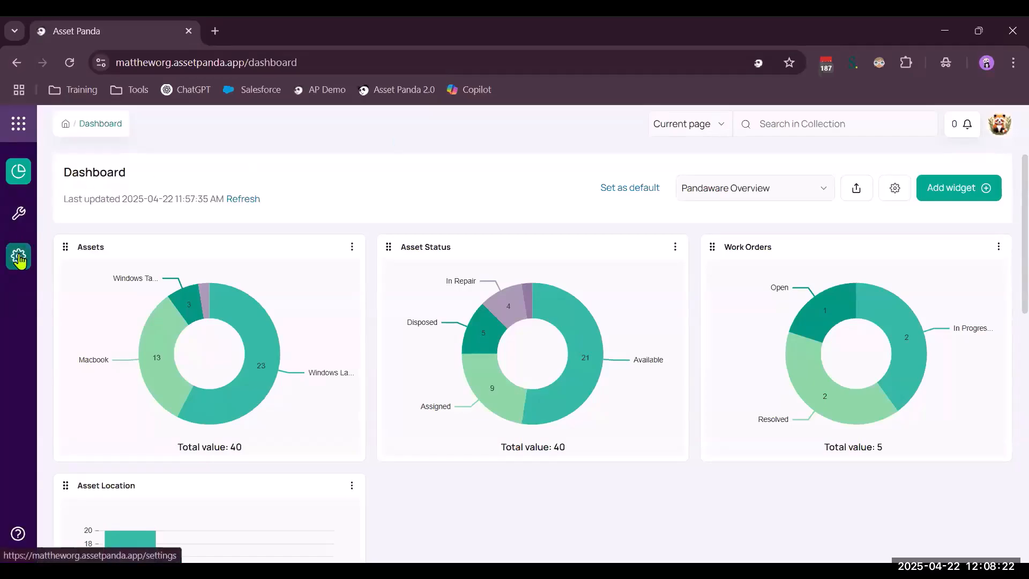
# Review the permissions of the predefined Organization admin and Collaborator roles in the Roles & permissions settings
pyautogui.click(18, 257)
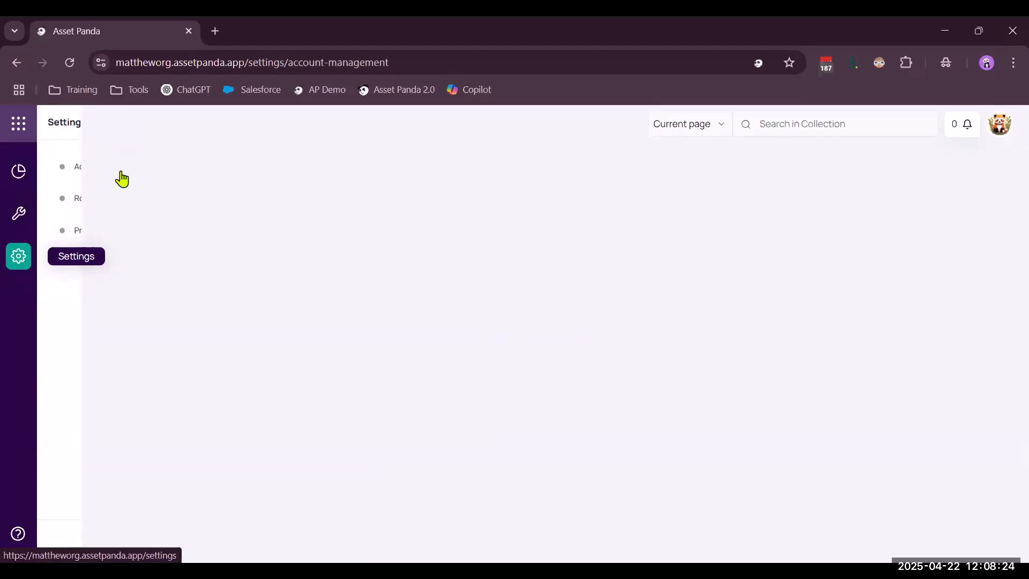
pyautogui.click(114, 199)
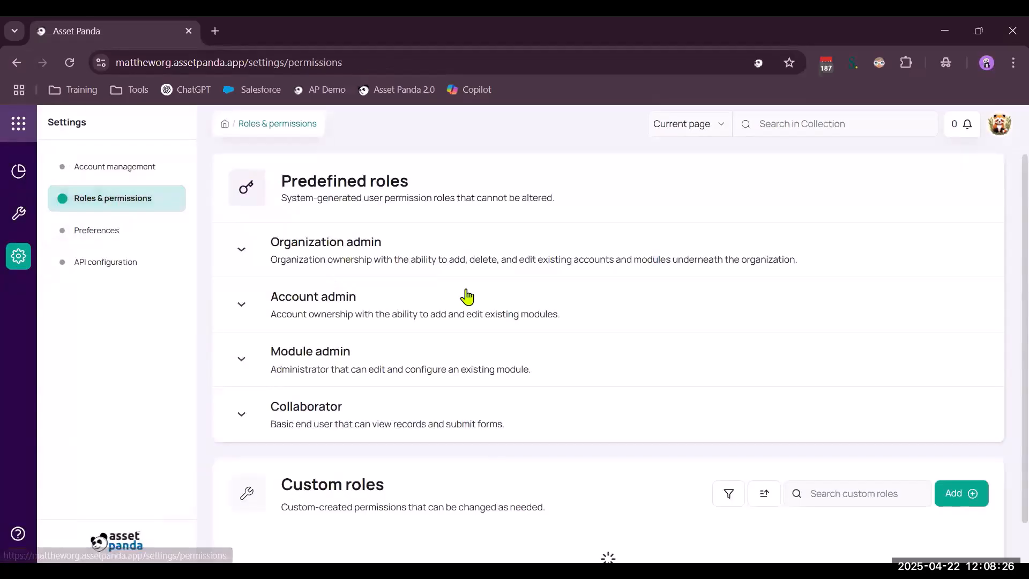
pyautogui.click(354, 249)
pyautogui.scroll(-1, 740, 436)
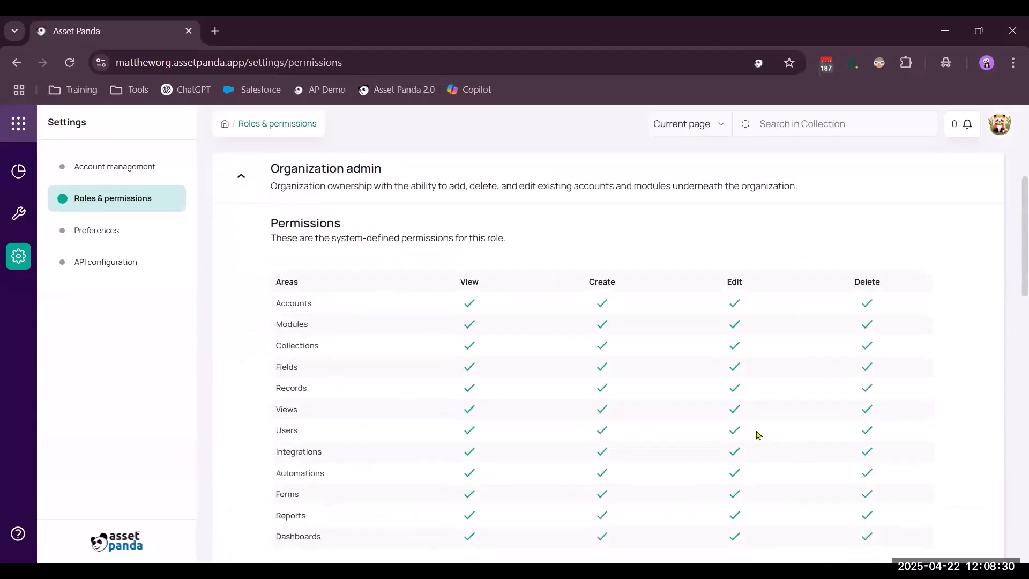
pyautogui.scroll(-1, 790, 381)
pyautogui.scroll(1, 790, 381)
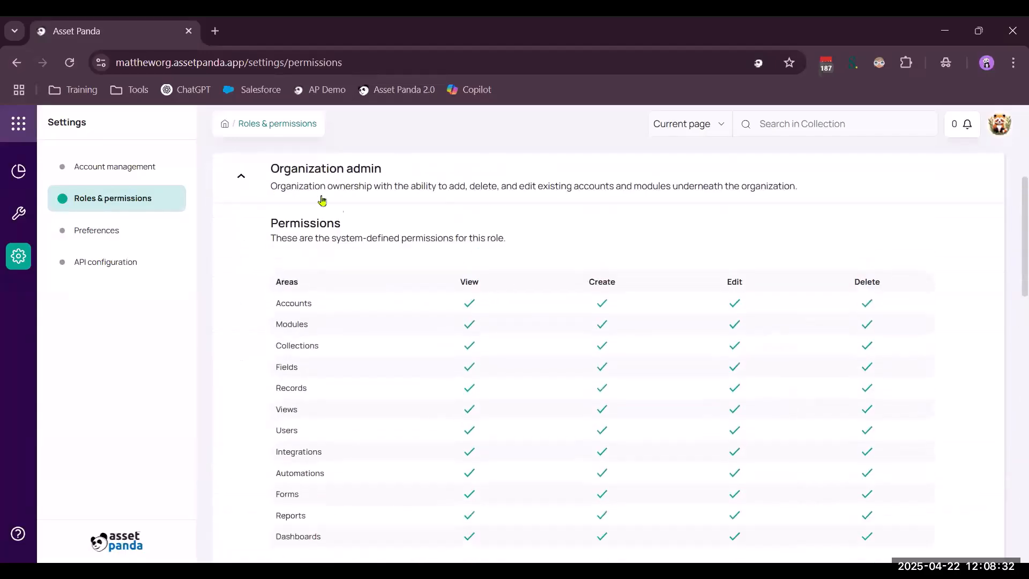
pyautogui.click(243, 177)
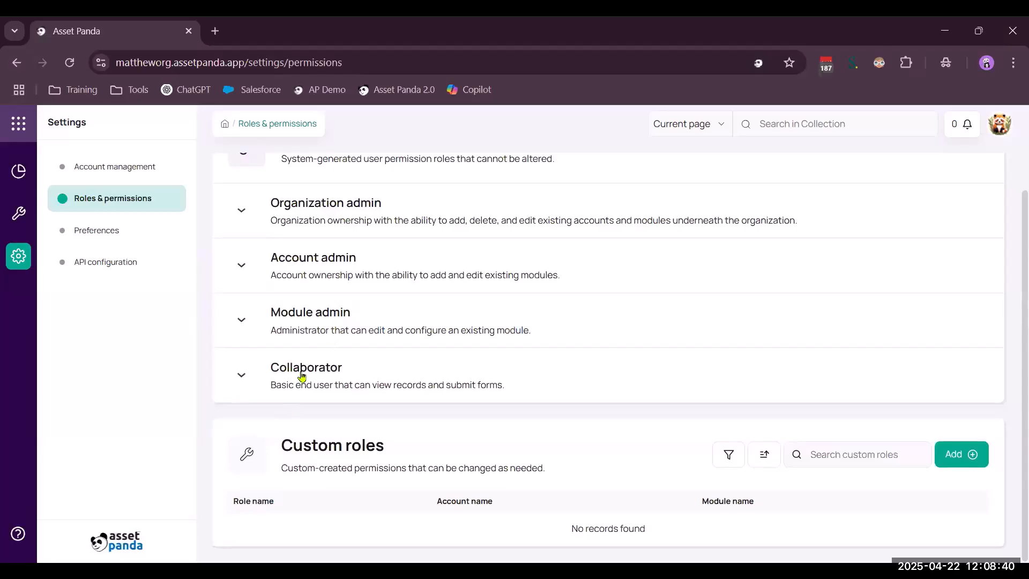
pyautogui.click(241, 376)
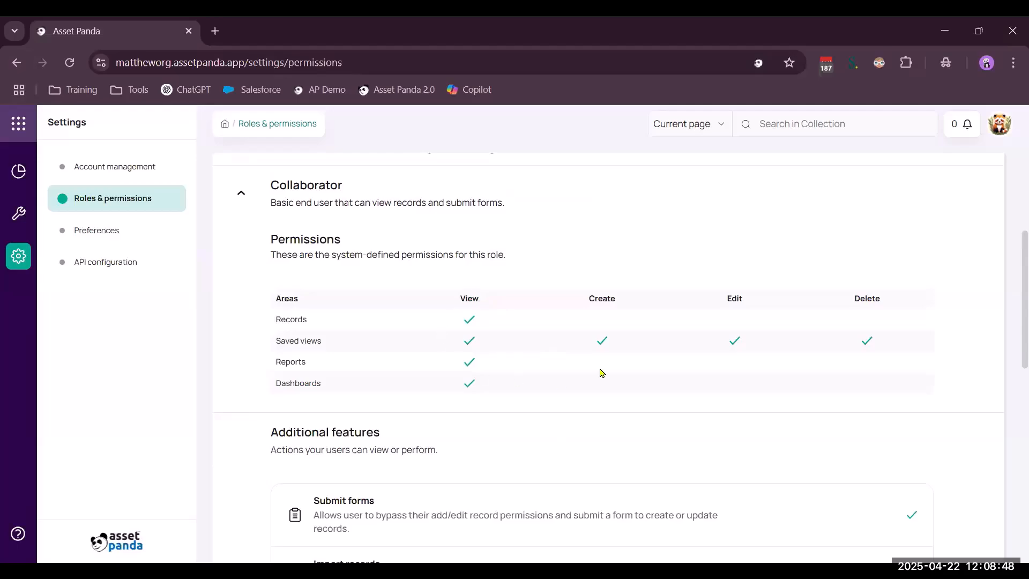
pyautogui.click(246, 195)
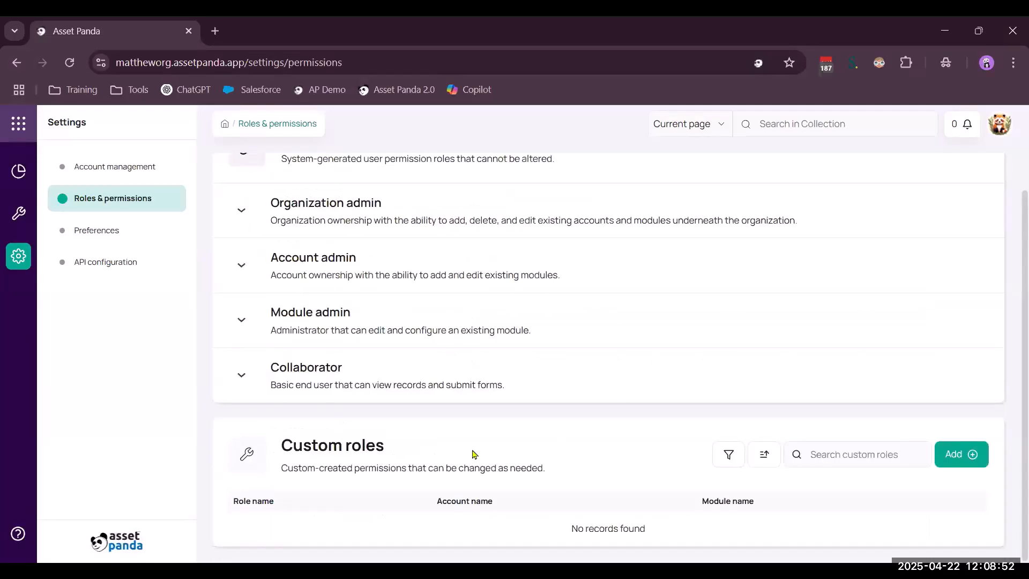
# Start a new custom role for the Pandaware account and assign it to the ITAM module
pyautogui.click(962, 454)
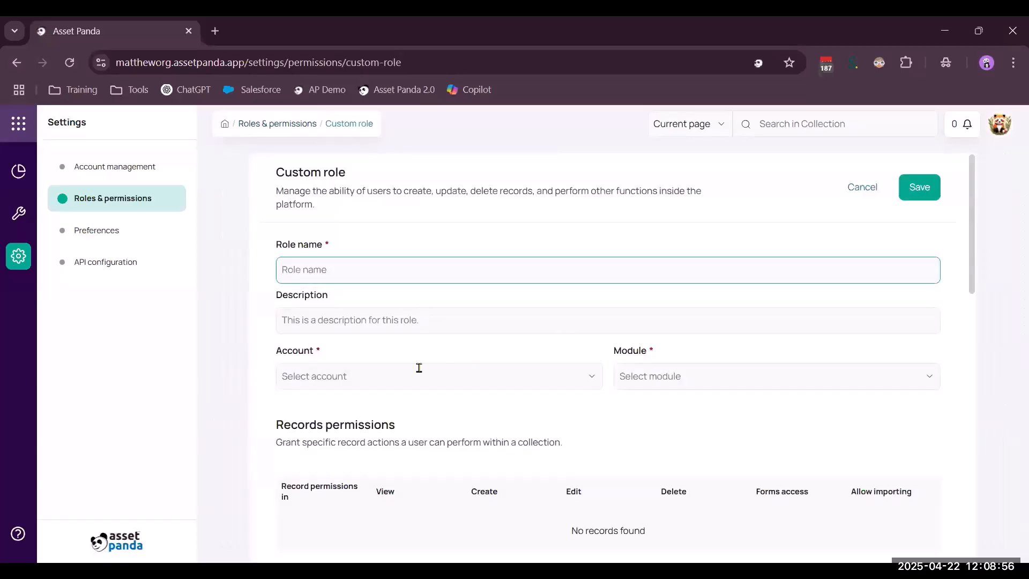
pyautogui.click(420, 368)
pyautogui.click(397, 410)
pyautogui.click(712, 381)
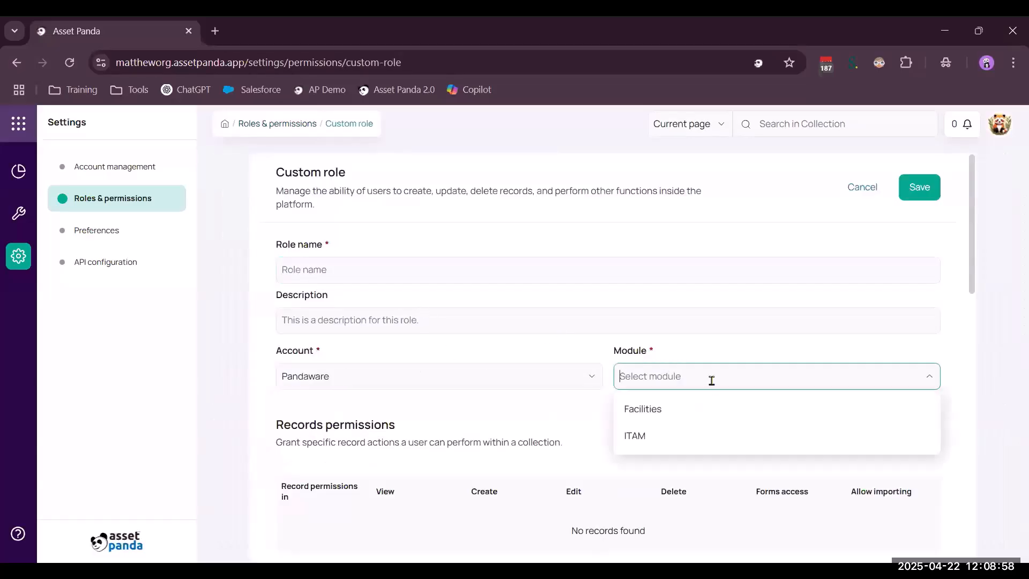
pyautogui.click(677, 436)
# Remove the Edit, Delete and Allow importing record permissions for all collections in the custom role, and review its Resources permissions
pyautogui.scroll(-3, 555, 410)
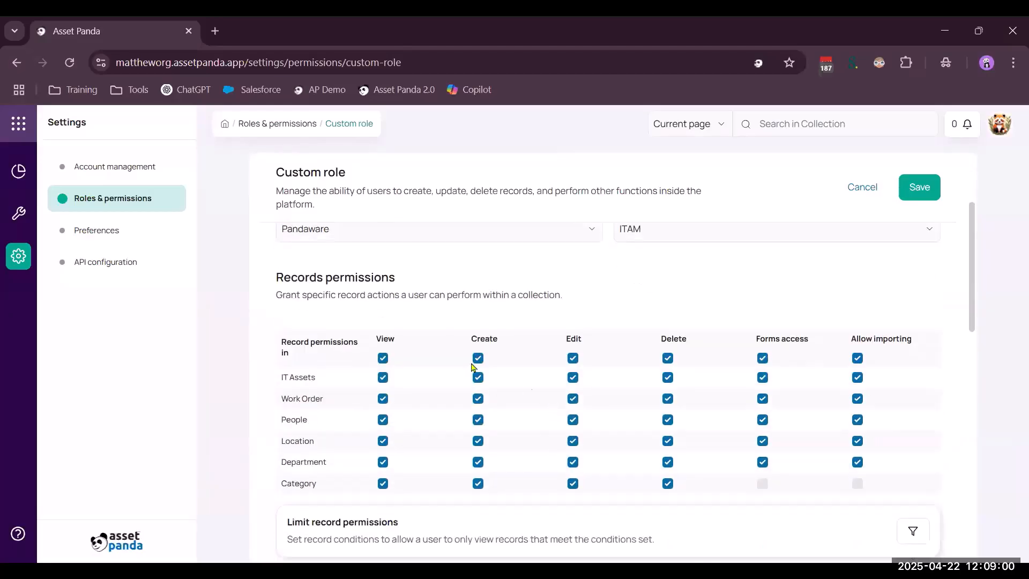
pyautogui.click(572, 358)
pyautogui.click(670, 359)
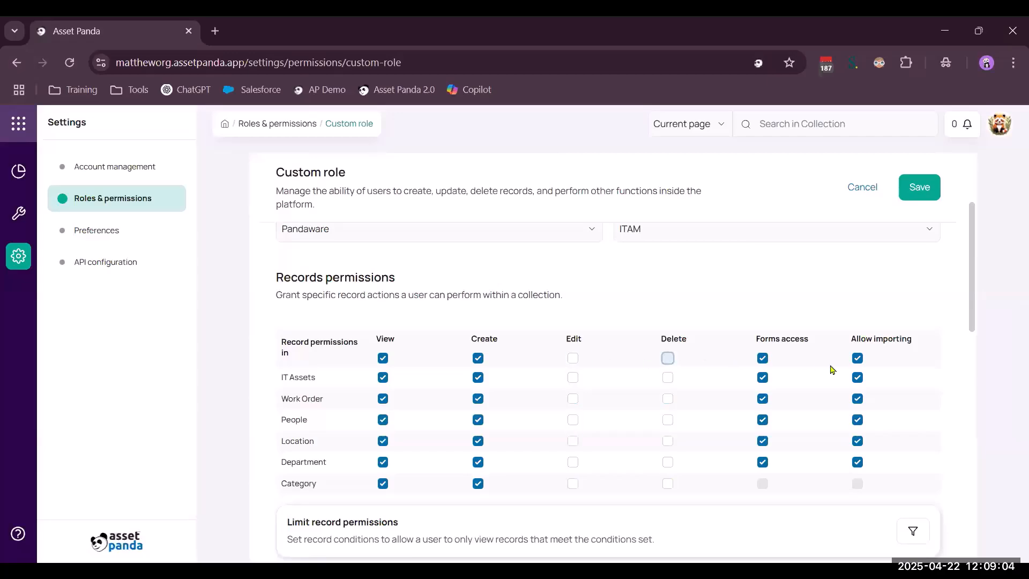
pyautogui.click(857, 359)
pyautogui.scroll(-4, 541, 394)
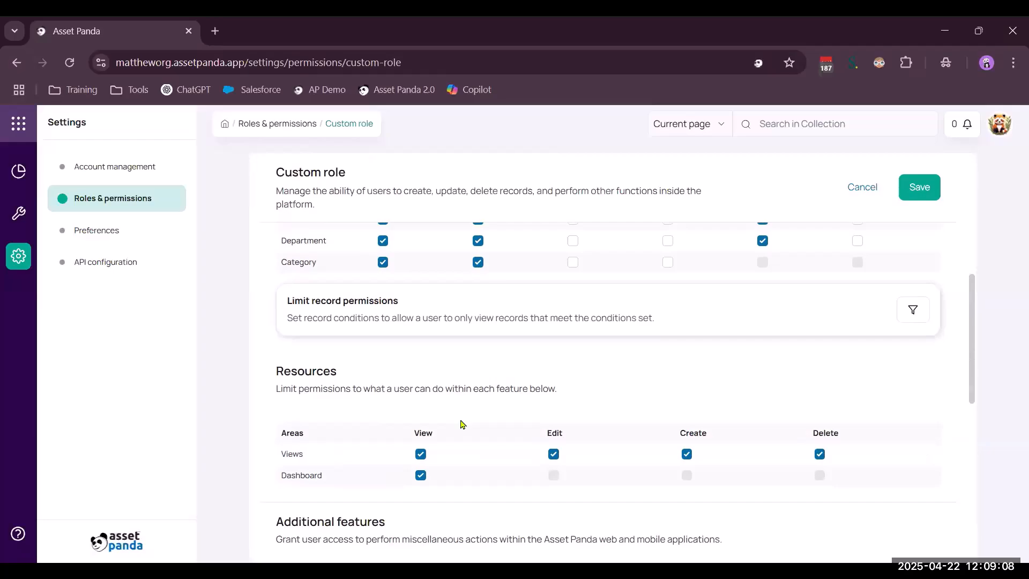
pyautogui.scroll(7, 463, 424)
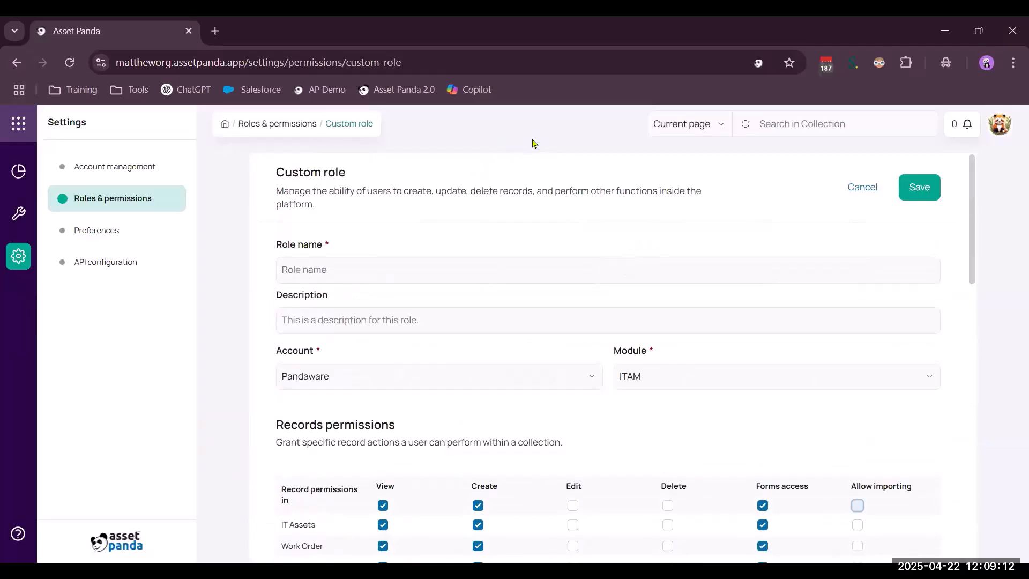
# Open Pandaware's ITAM module and remove the active filter from the IT Assets collection
pyautogui.click(17, 124)
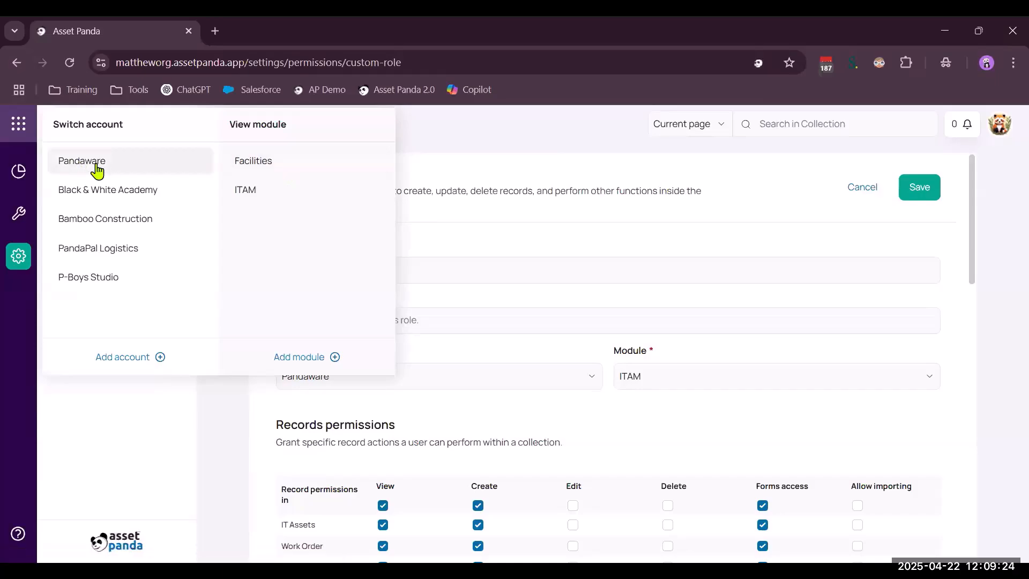
pyautogui.click(242, 198)
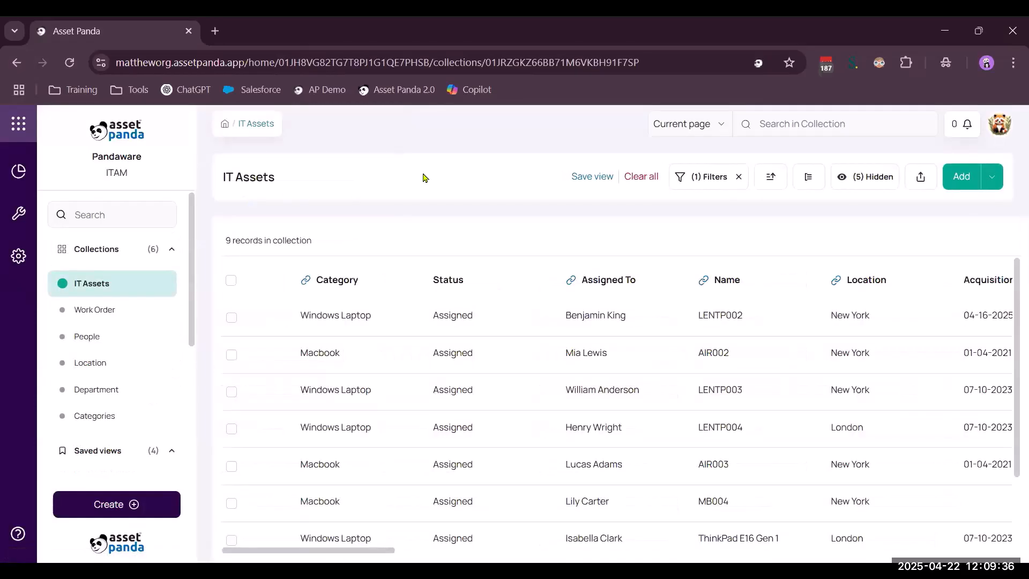
pyautogui.click(739, 177)
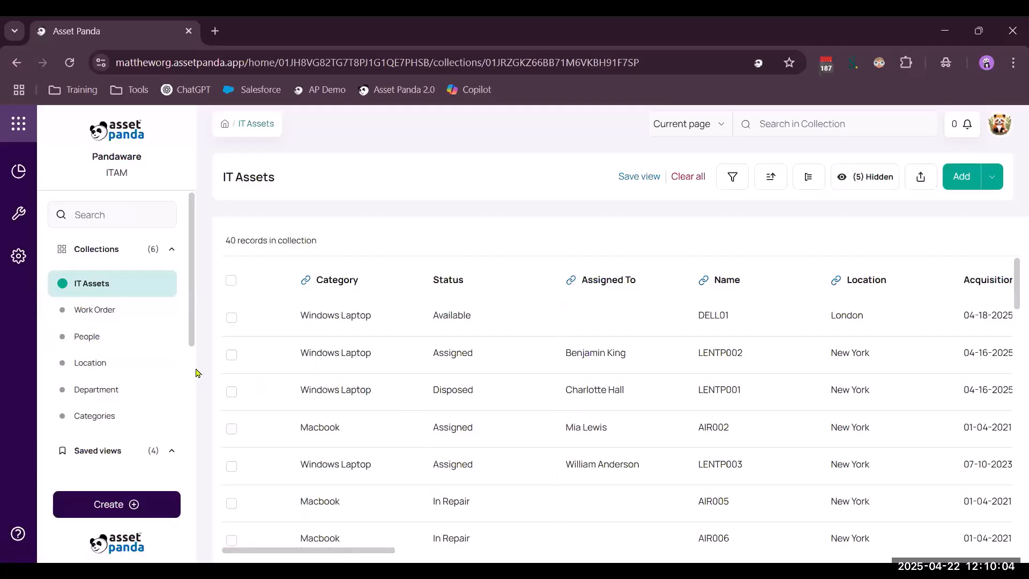
# Look through the People collection's records and the item types that can be created in the module
pyautogui.click(88, 337)
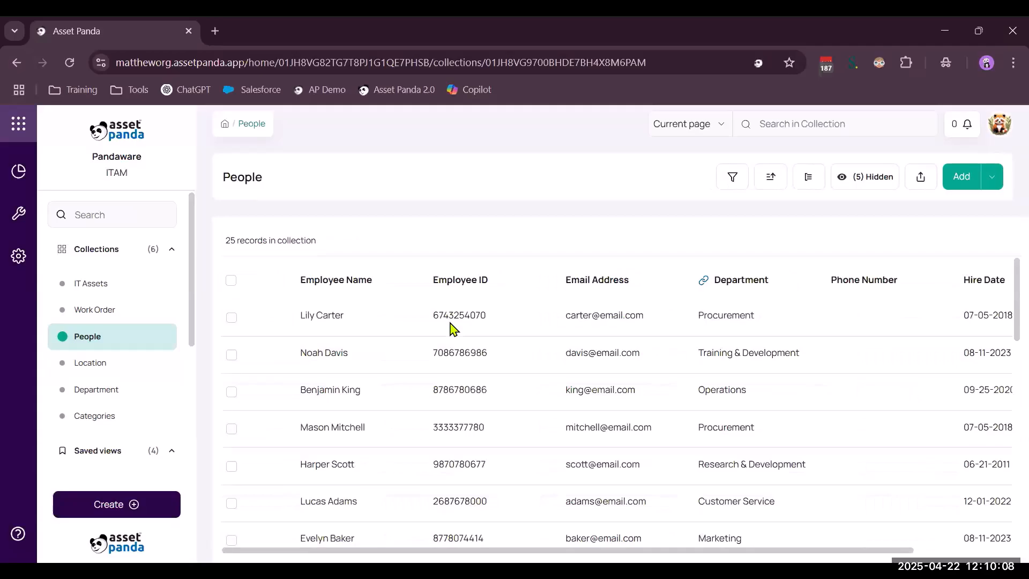
pyautogui.scroll(-3, 450, 328)
pyautogui.scroll(3, 447, 335)
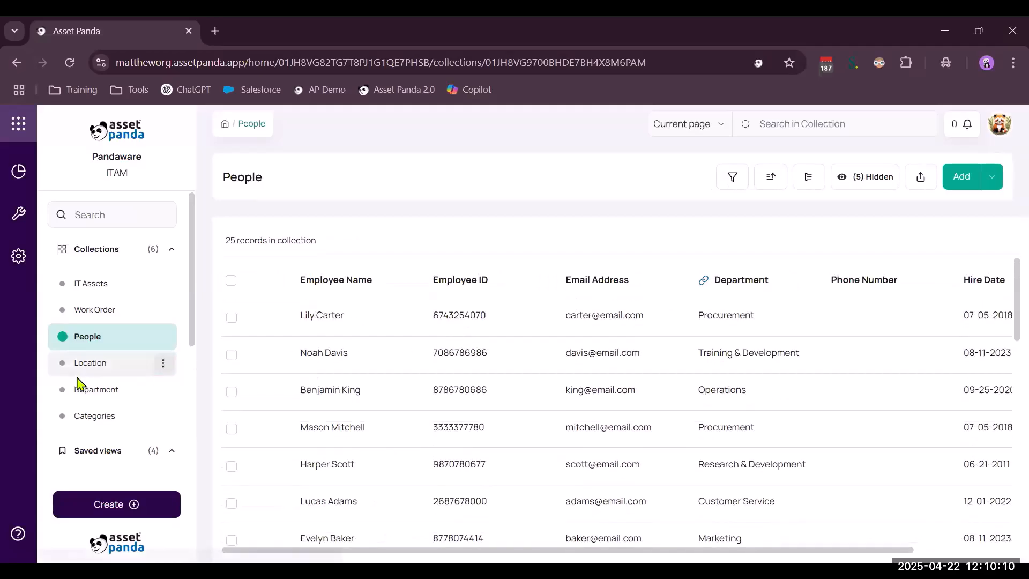
pyautogui.click(101, 509)
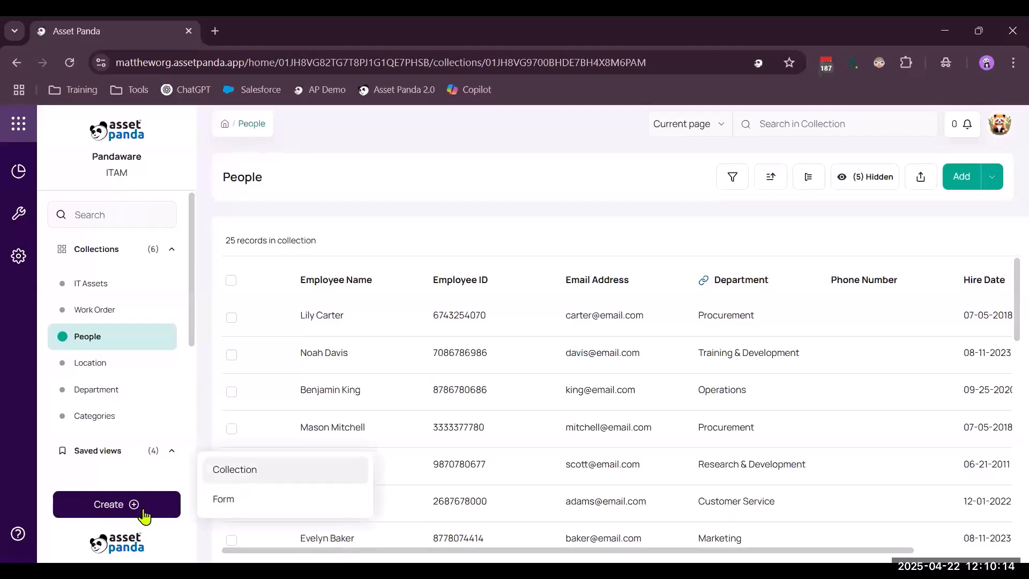
# Return to the IT Assets collection and look over its columns
pyautogui.click(95, 285)
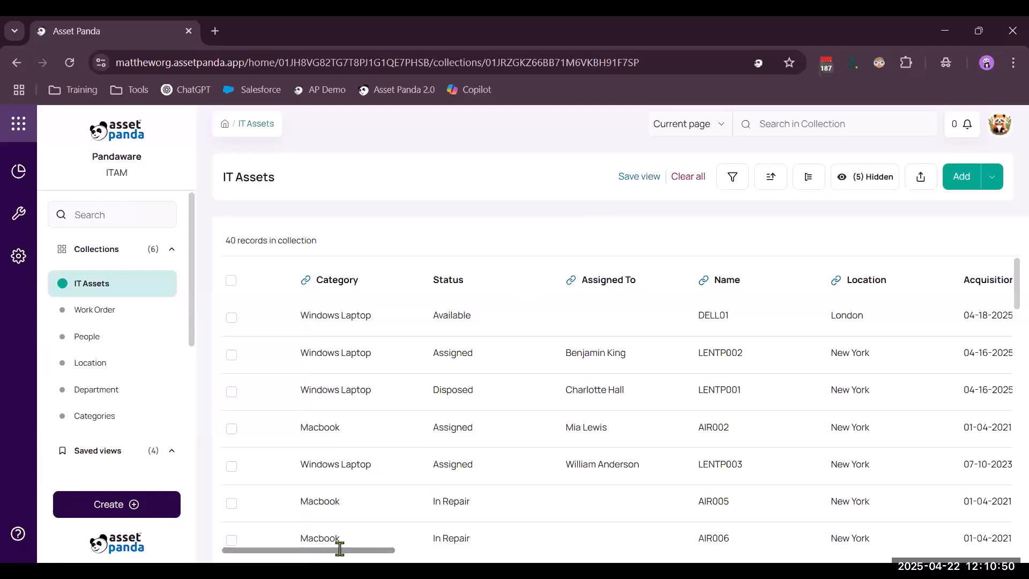
pyautogui.moveTo(341, 545); pyautogui.dragTo(285, 547)
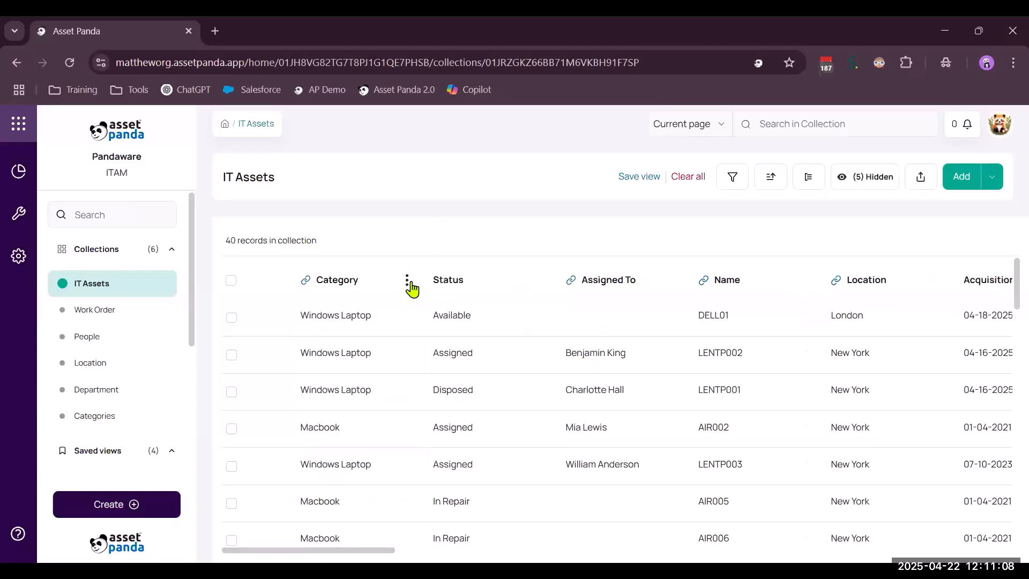
# Draft a new field named GPS with the GPS coordinates data type after the Category column, and discard it unsaved
pyautogui.click(408, 282)
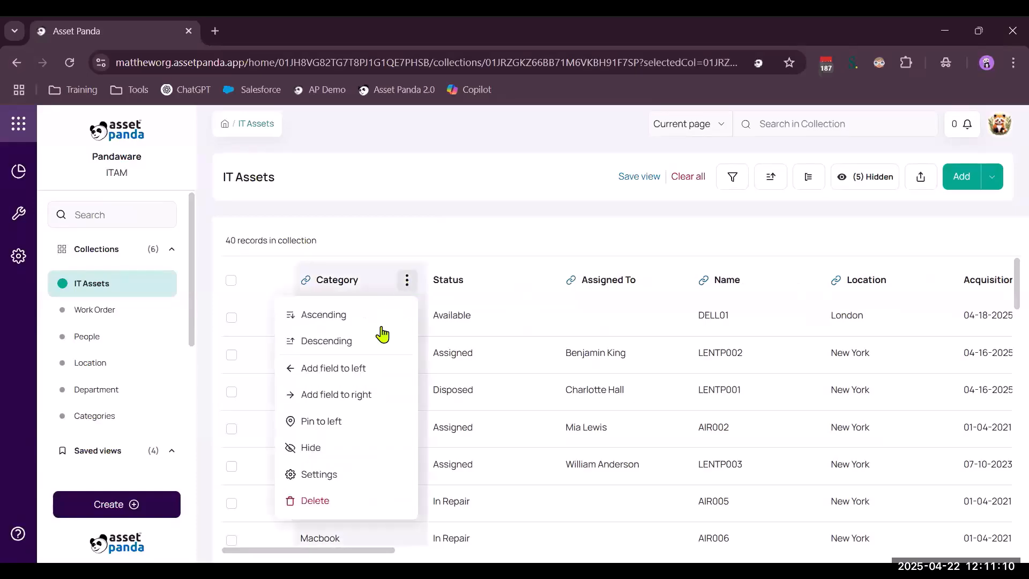
pyautogui.click(353, 399)
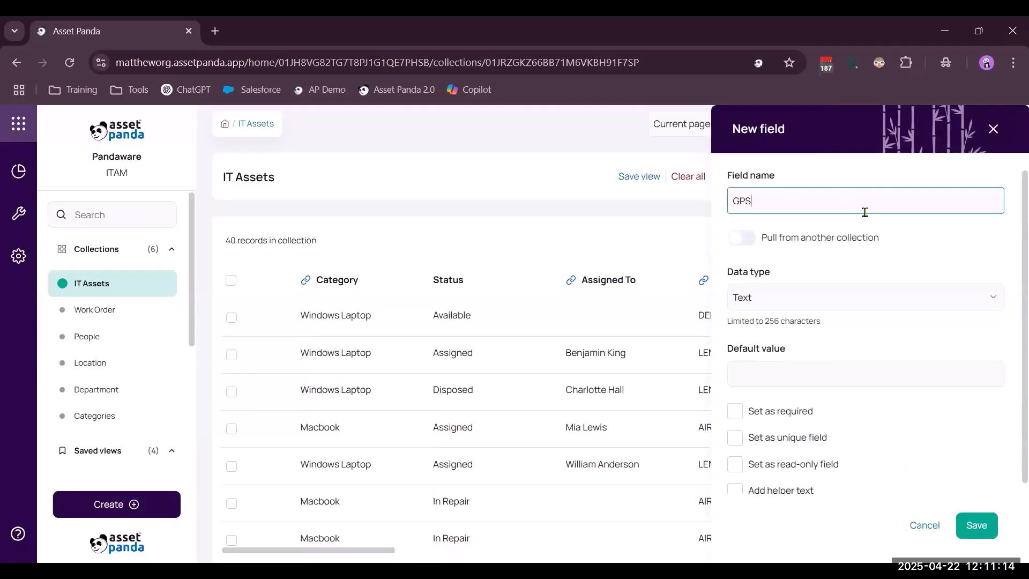
pyautogui.click(801, 299)
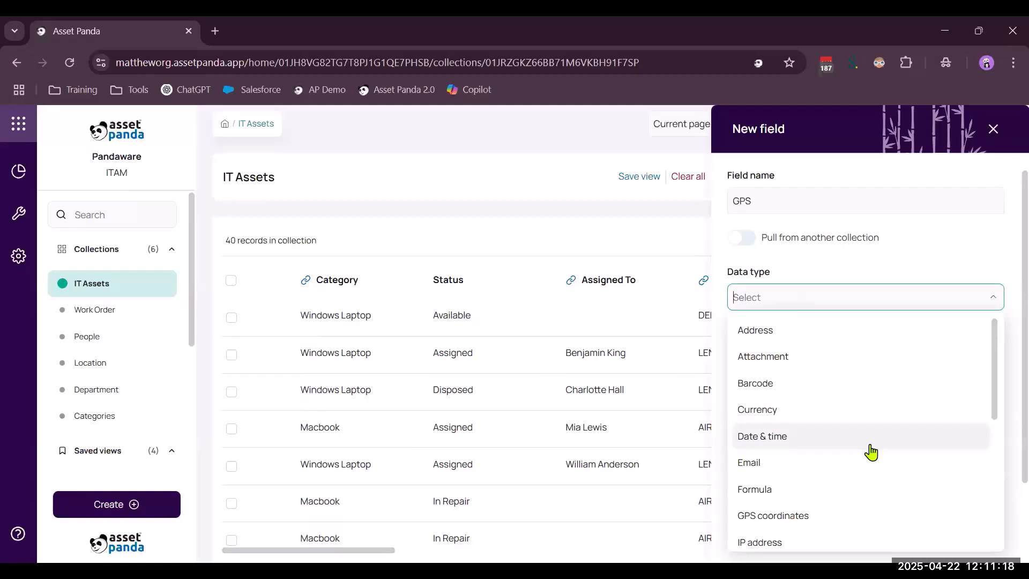
pyautogui.scroll(-2, 811, 416)
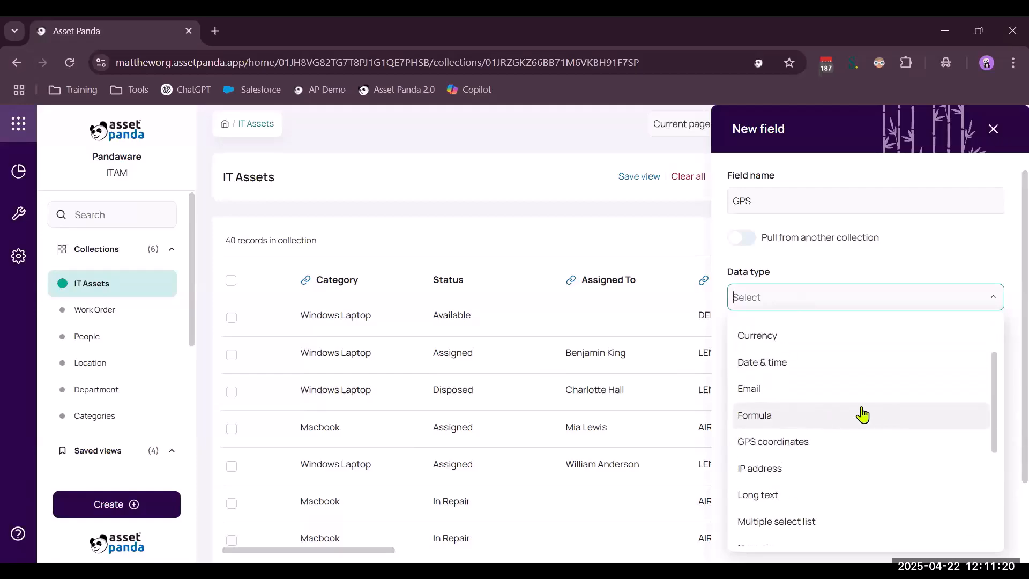
pyautogui.click(815, 441)
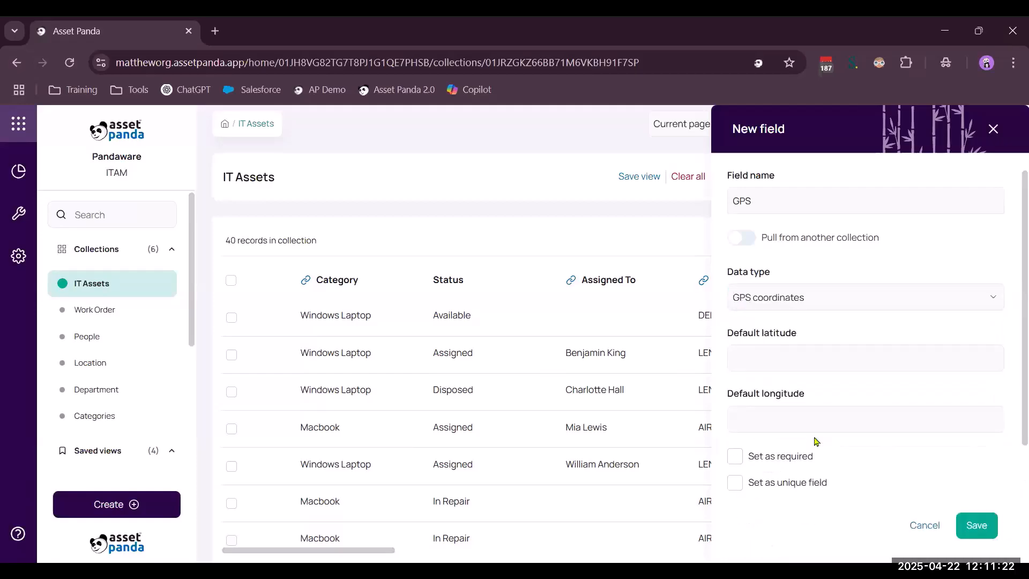
pyautogui.click(925, 525)
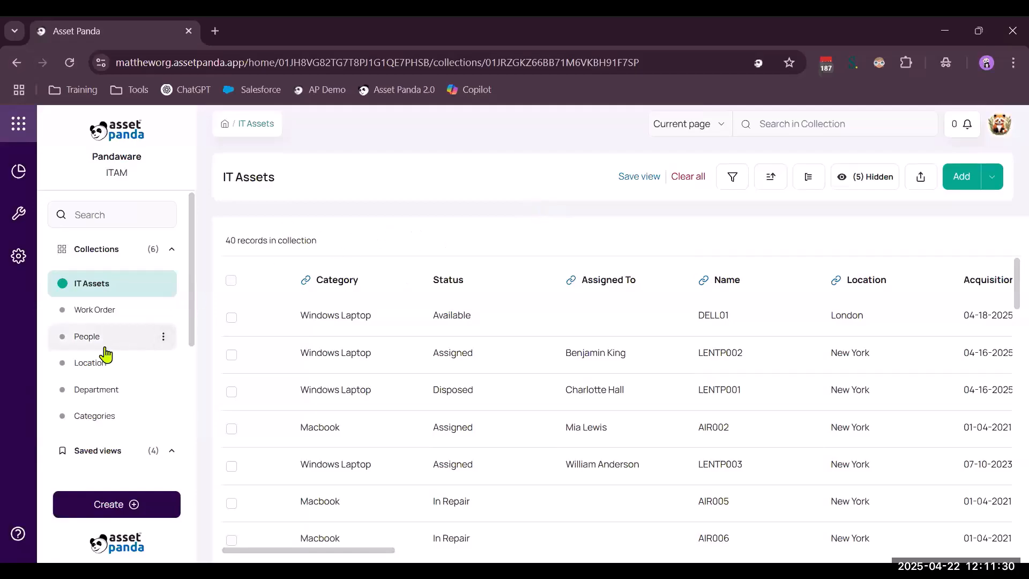
# View the records in the People and Department collections and return to the IT Assets collection
pyautogui.click(90, 341)
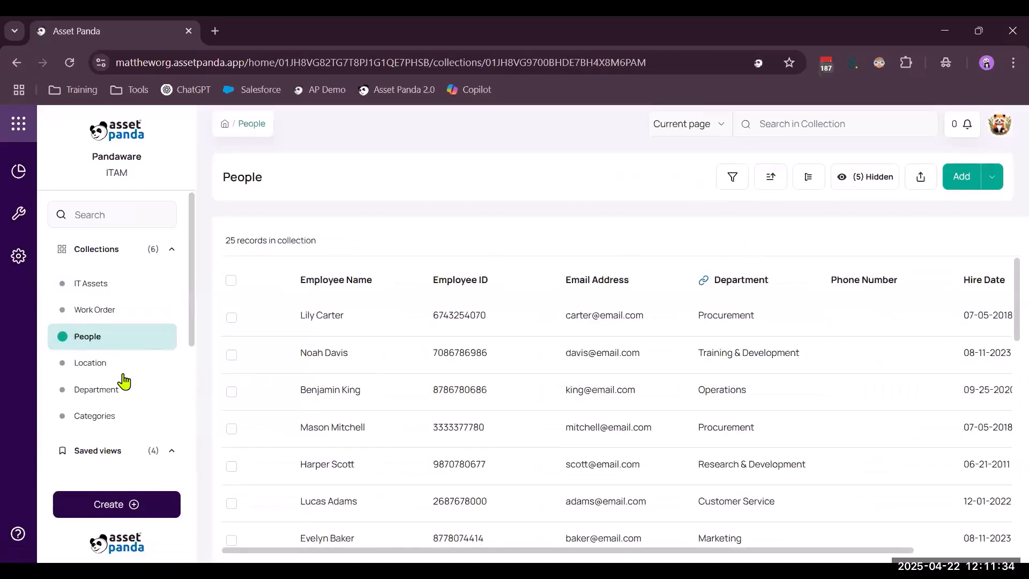
pyautogui.click(107, 394)
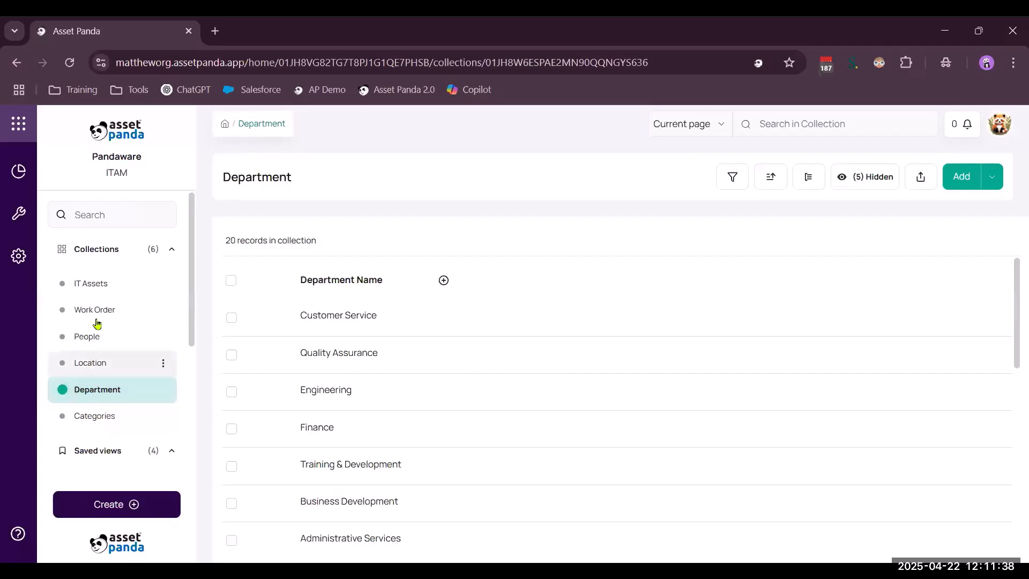
pyautogui.click(86, 287)
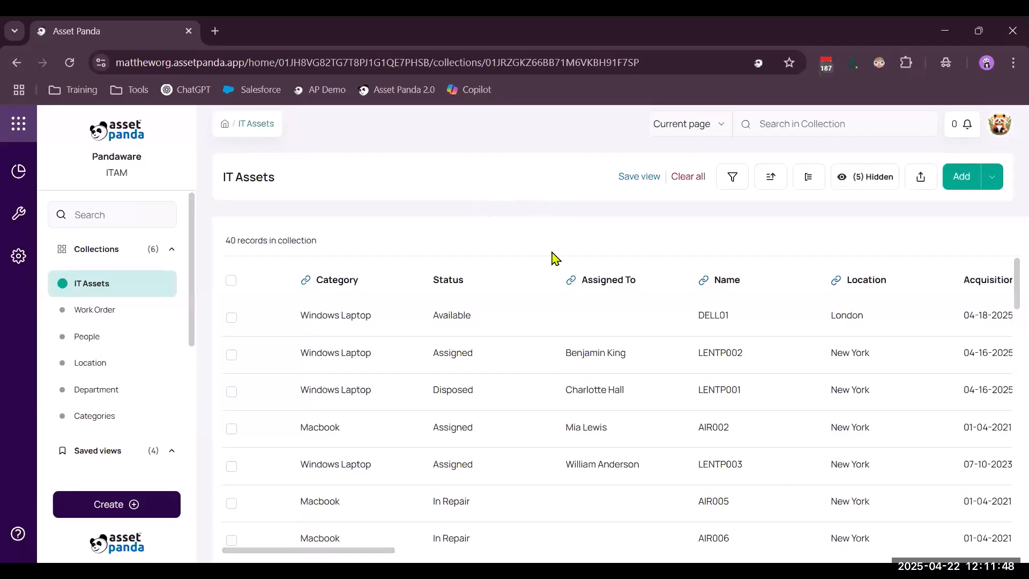
# Check the options for adding records, draft an IT Assets record with category Windows Laptop and status Assigned, and discard it
pyautogui.click(998, 182)
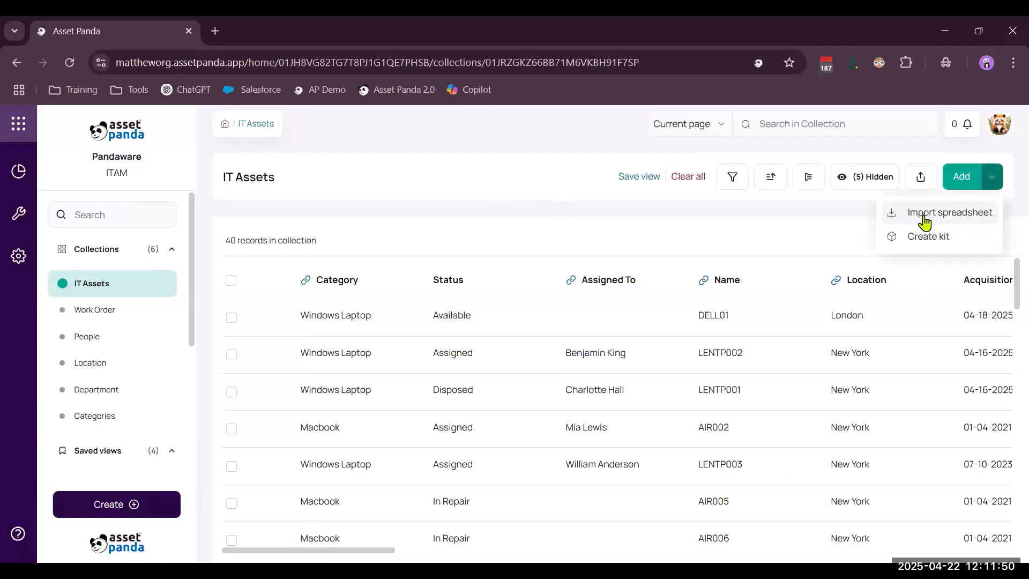
pyautogui.click(496, 182)
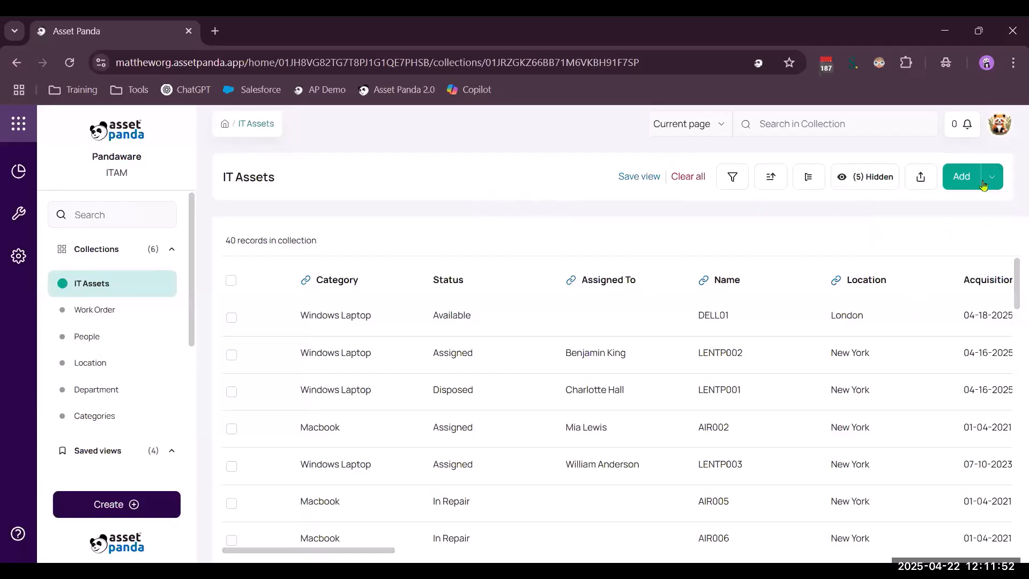
pyautogui.click(957, 180)
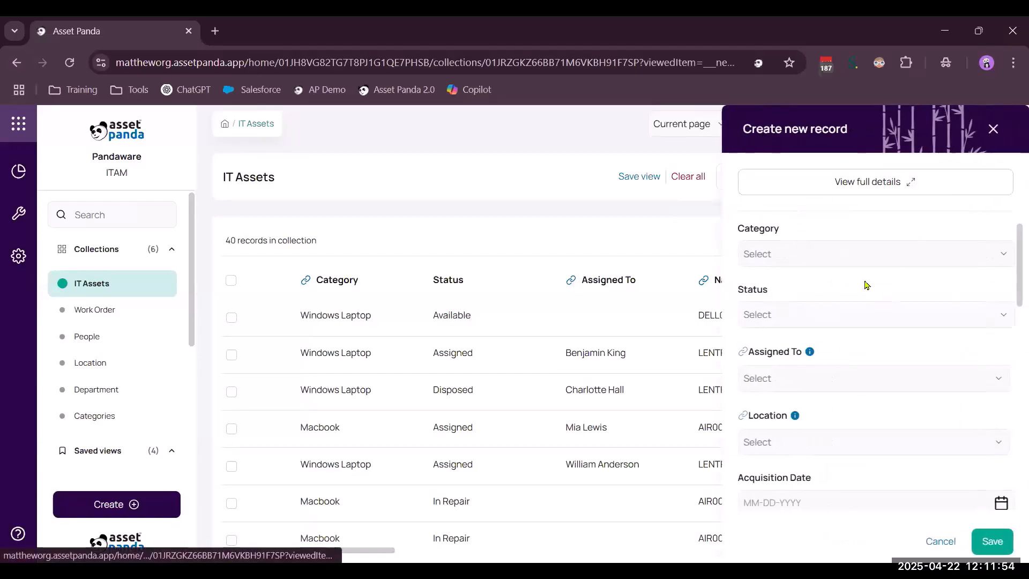
pyautogui.click(842, 256)
pyautogui.click(835, 320)
pyautogui.click(834, 316)
pyautogui.click(823, 376)
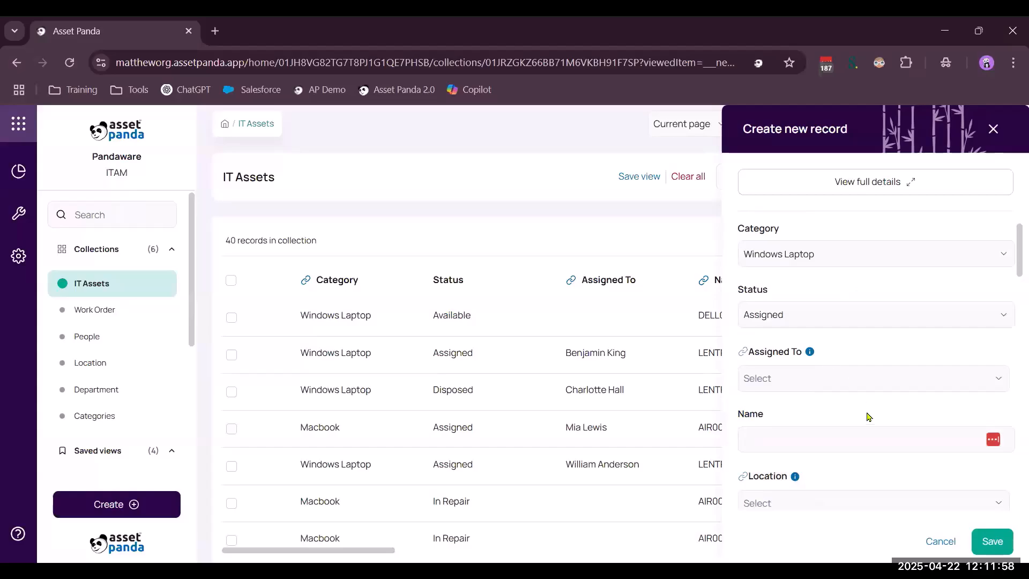
pyautogui.scroll(-3, 874, 439)
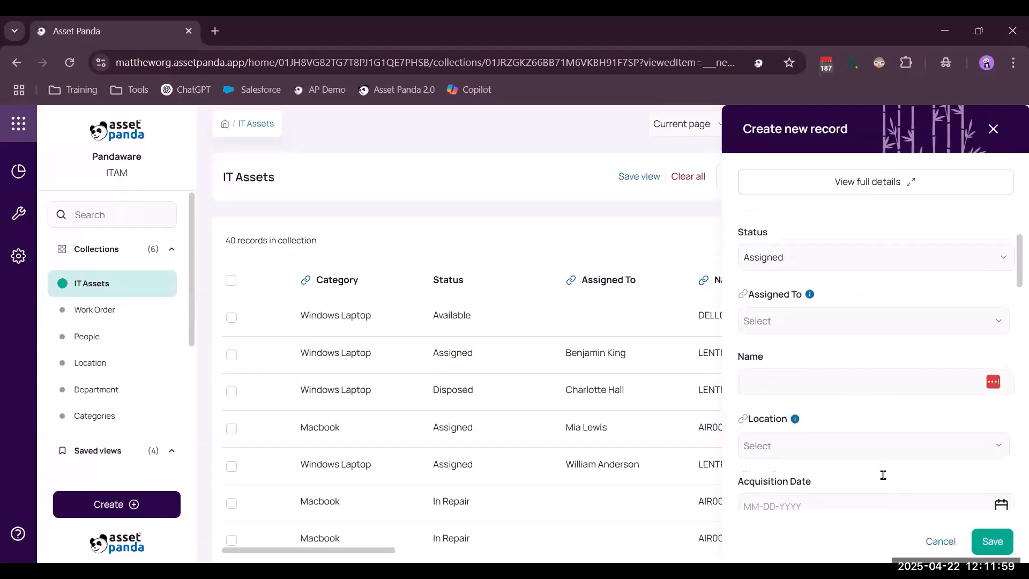
pyautogui.click(942, 542)
# Open the New Asset form and set its acquisition date to 04-30-2025
pyautogui.scroll(-5, 150, 389)
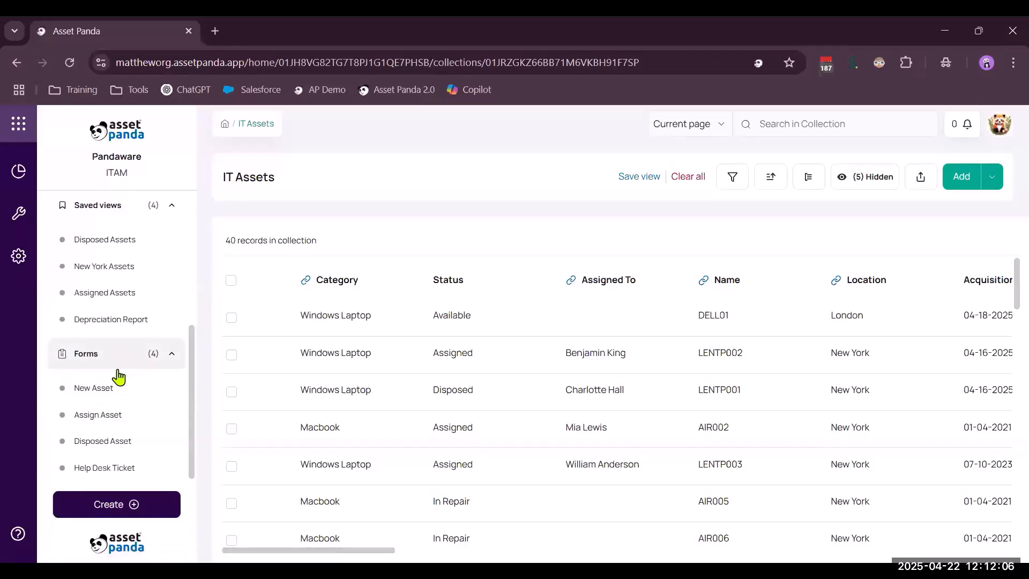
pyautogui.click(98, 395)
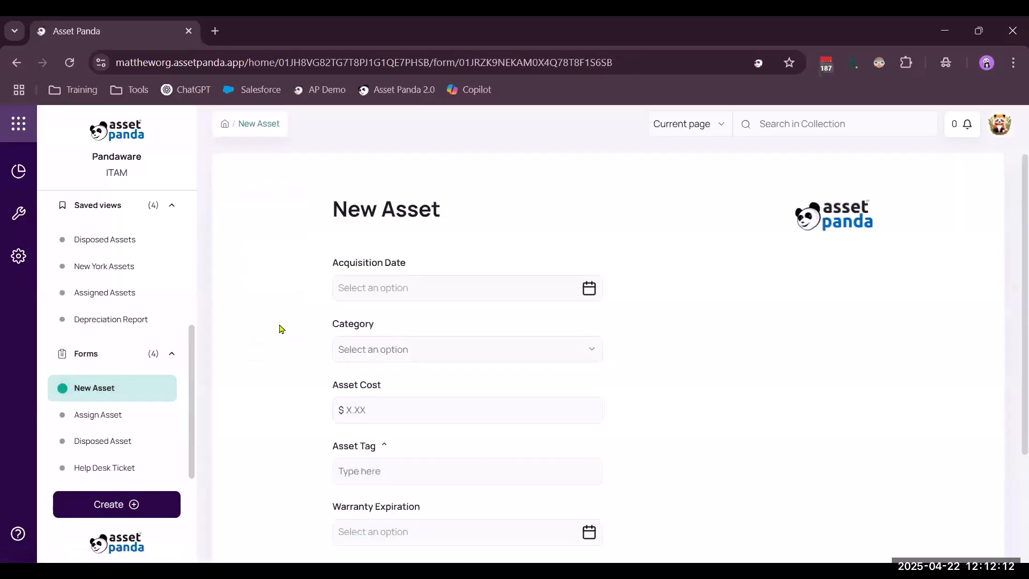
pyautogui.click(458, 288)
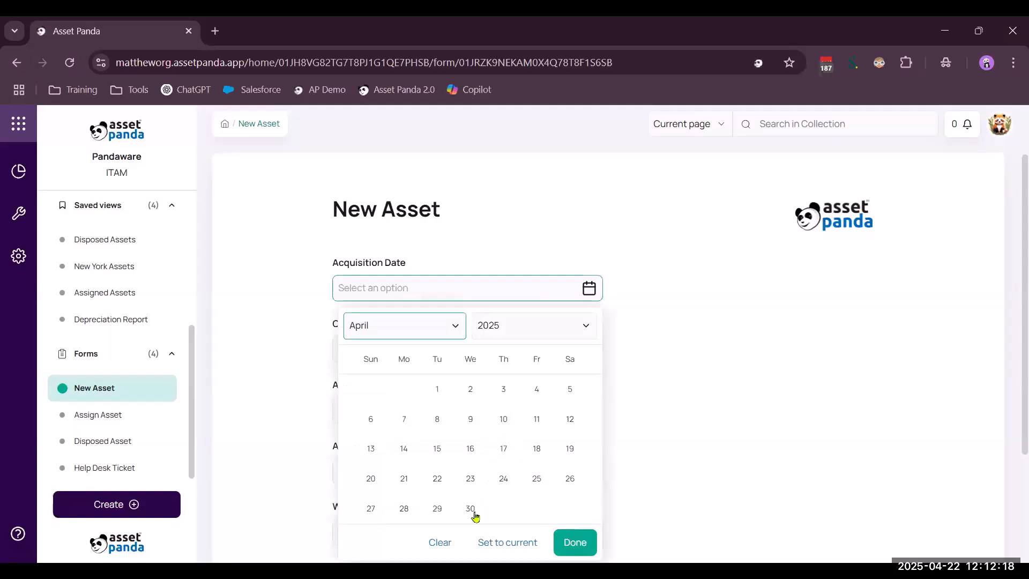
pyautogui.click(477, 512)
pyautogui.click(575, 542)
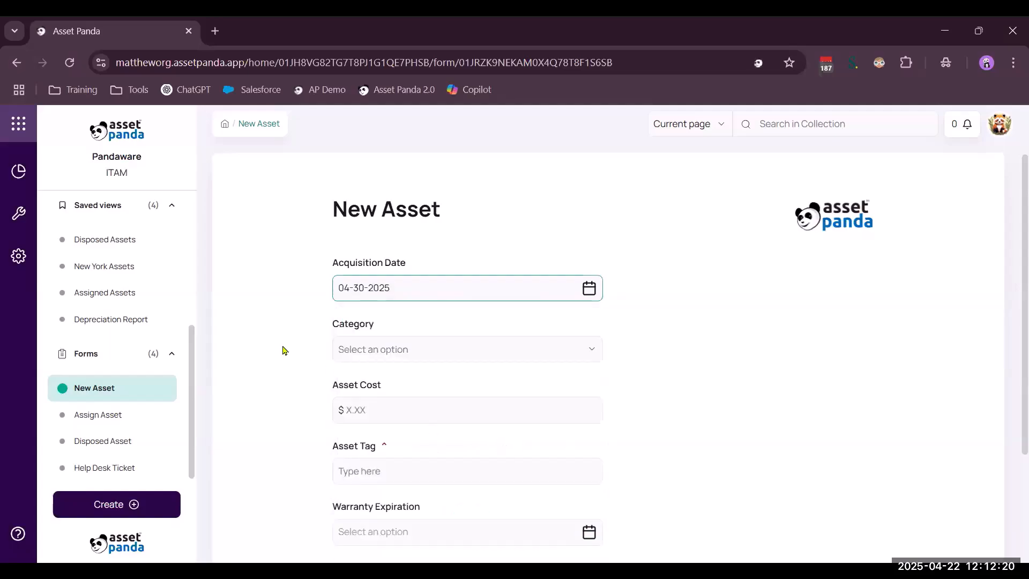
# Choose Windows Laptop as the form's category and look at the available computer brands without picking one
pyautogui.click(423, 358)
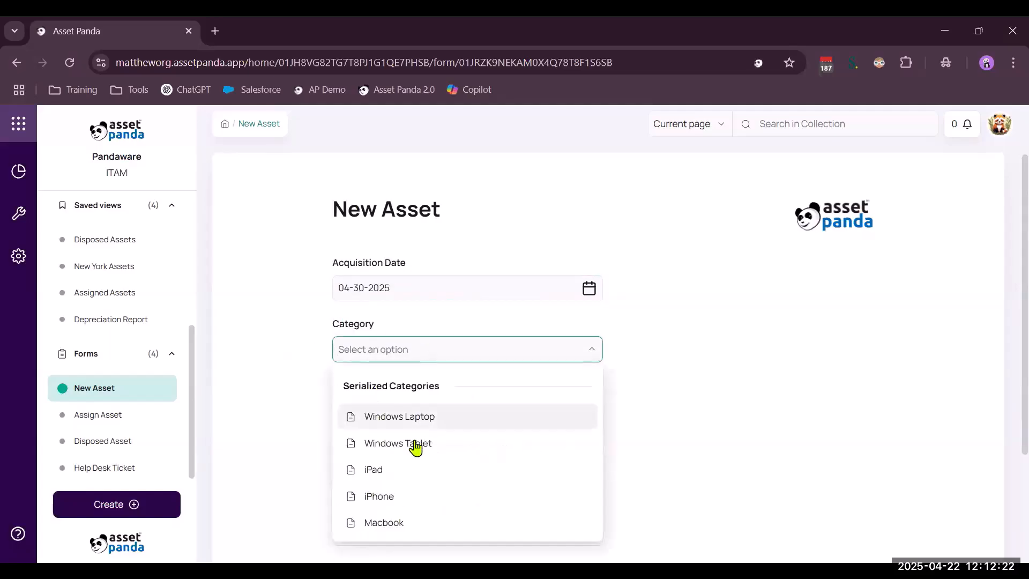
pyautogui.click(420, 417)
pyautogui.scroll(-2, 301, 340)
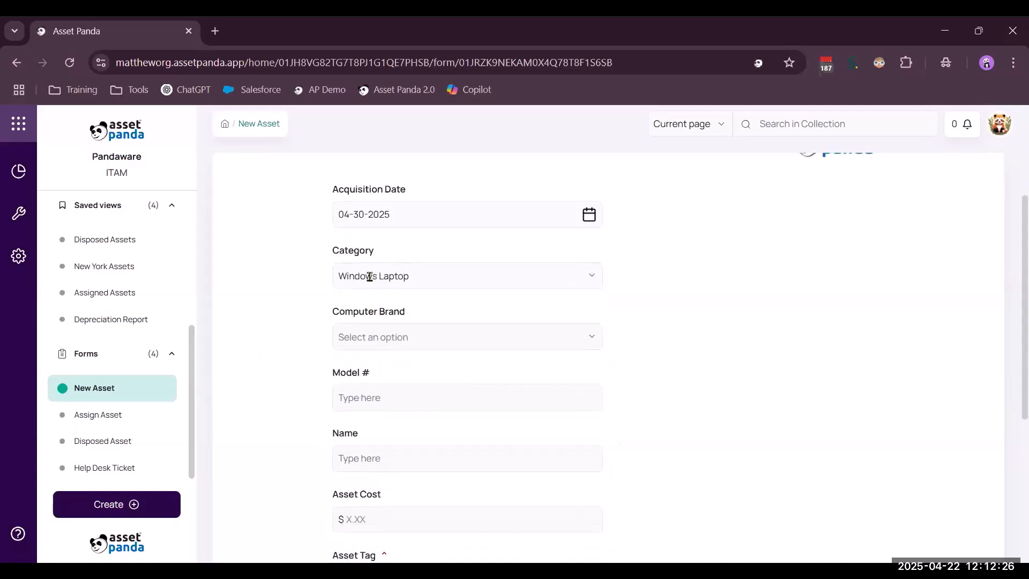
pyautogui.click(381, 343)
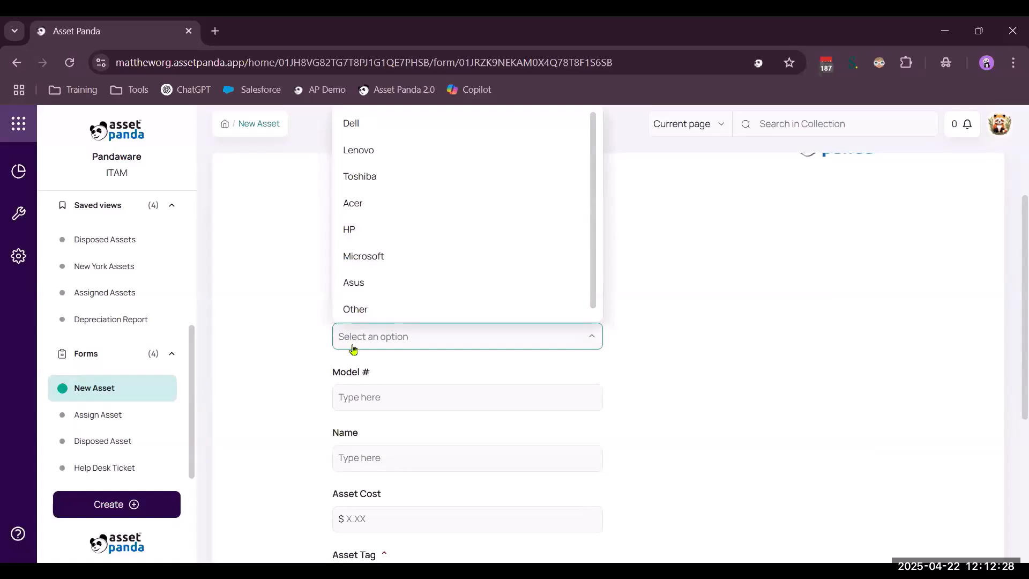
pyautogui.scroll(2, 352, 345)
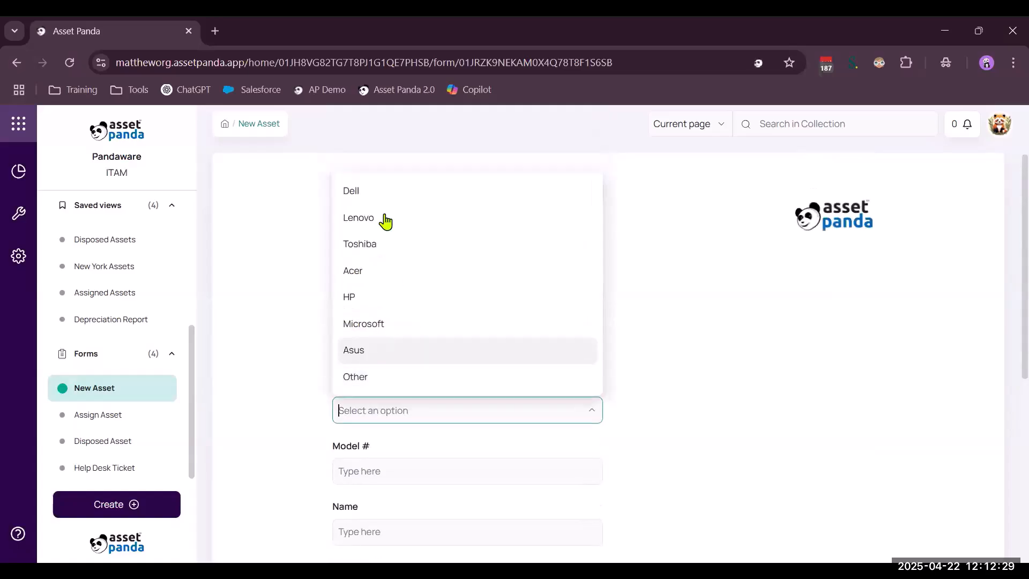
pyautogui.click(293, 362)
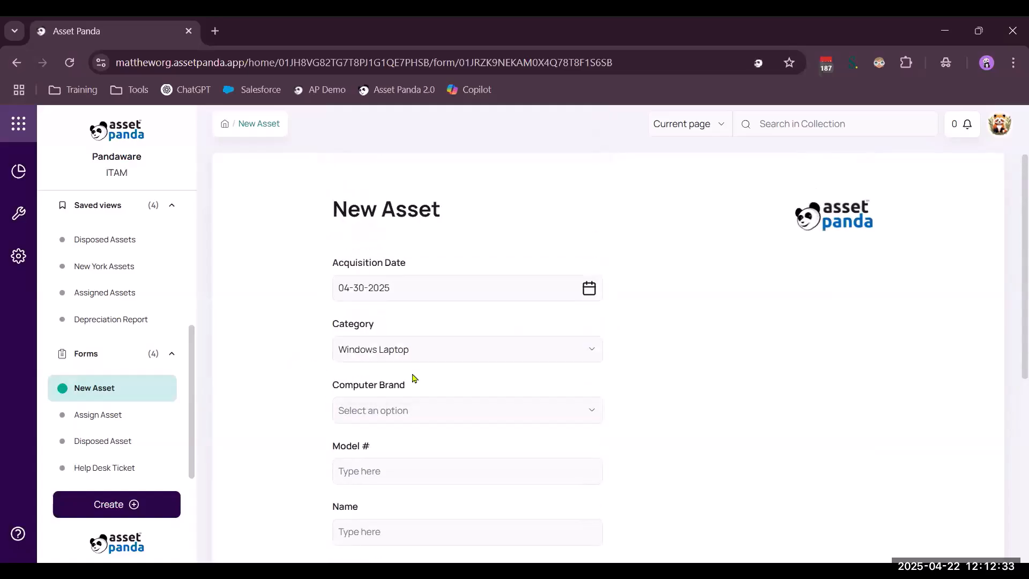
# Change the form's category to Macbook, choose Air - Intel as the Mac device type, and review the remaining fields
pyautogui.click(446, 353)
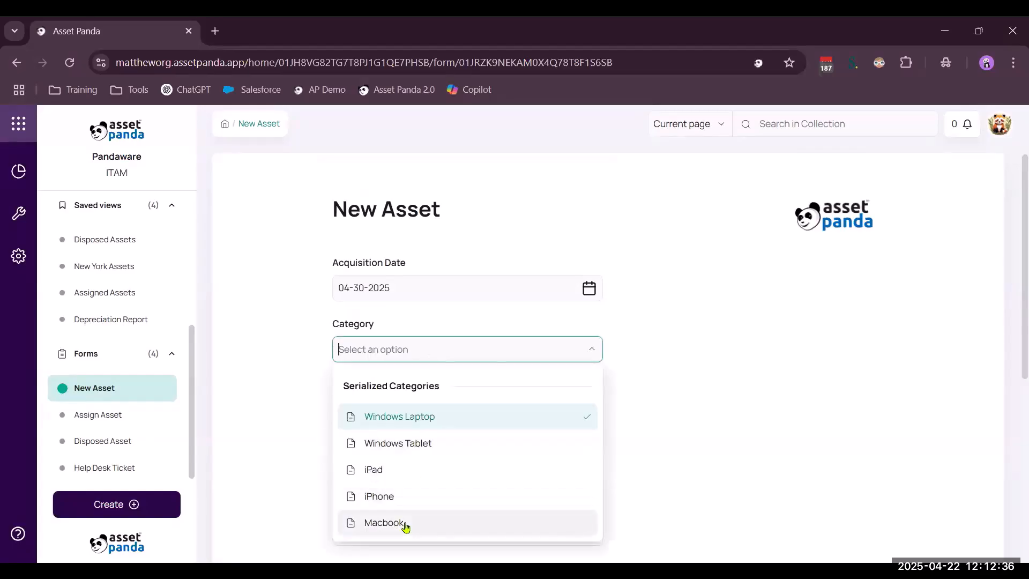
pyautogui.click(406, 525)
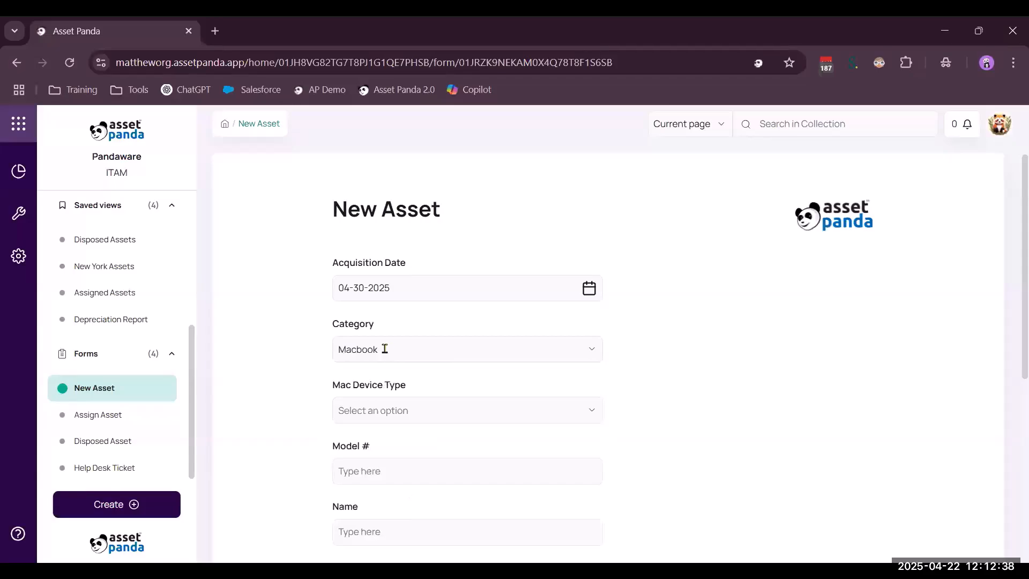
pyautogui.click(432, 410)
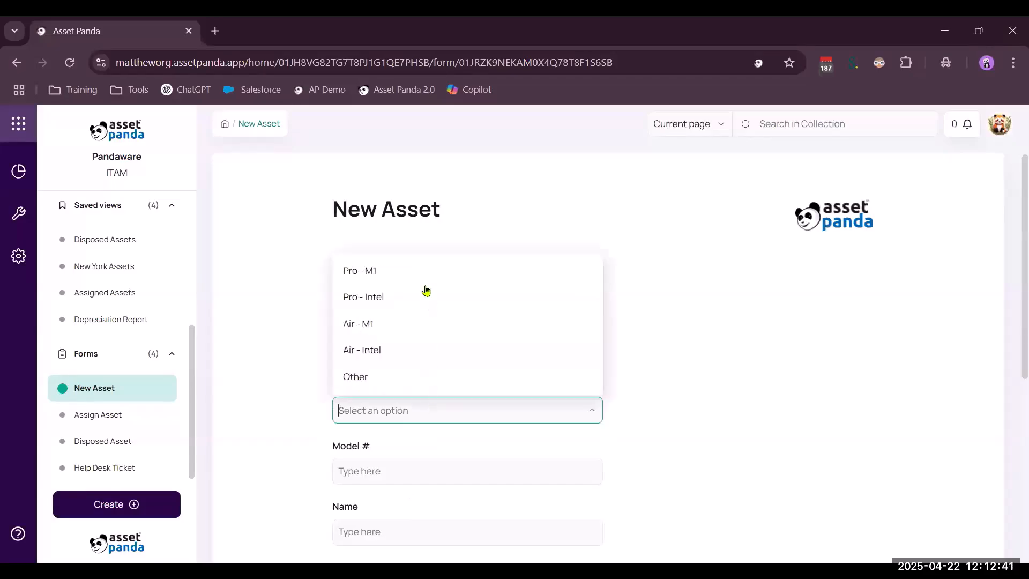
pyautogui.click(386, 352)
pyautogui.scroll(-4, 284, 354)
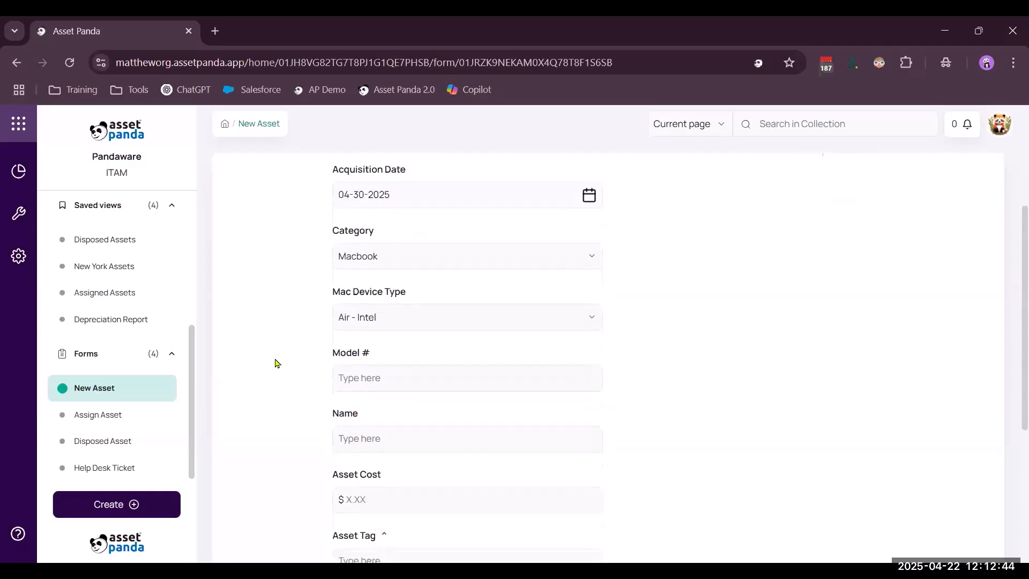
pyautogui.scroll(-2, 343, 376)
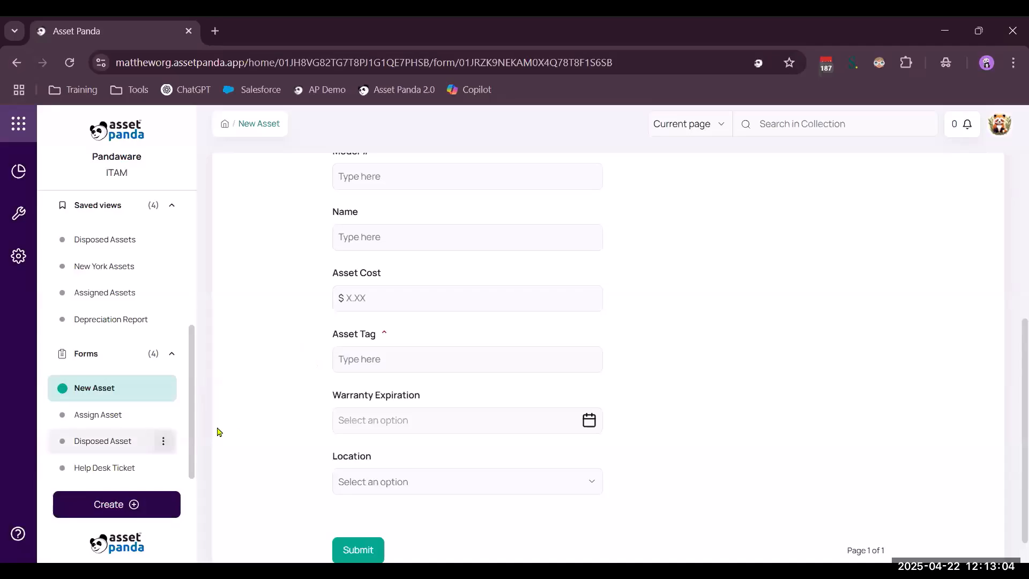
# Return to IT Assets and hide the Acquisition Date, Asset Cost, Model #, Mac Device Type and Computer Brand columns
pyautogui.scroll(5, 198, 427)
pyautogui.scroll(5, 99, 416)
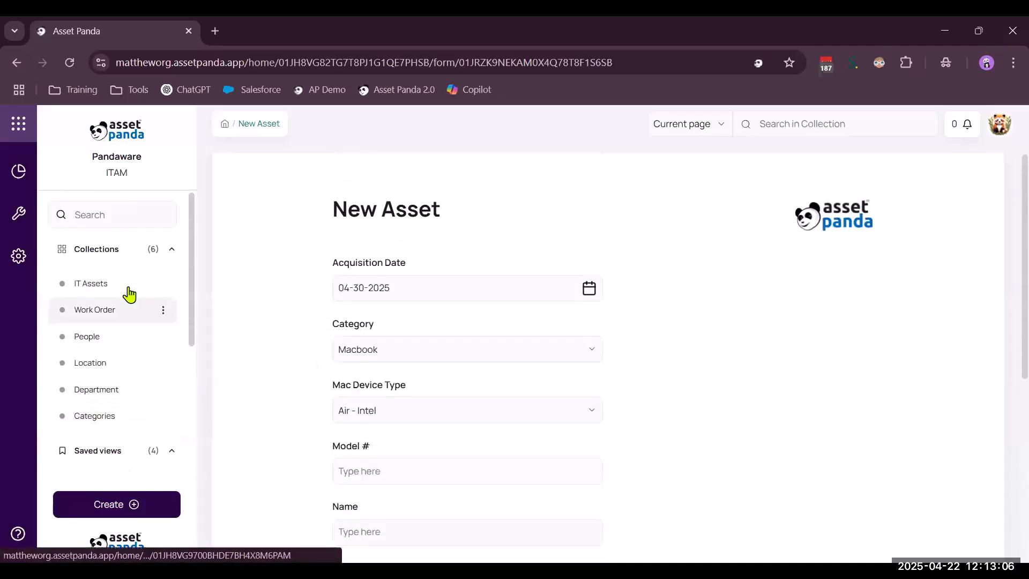
pyautogui.click(90, 283)
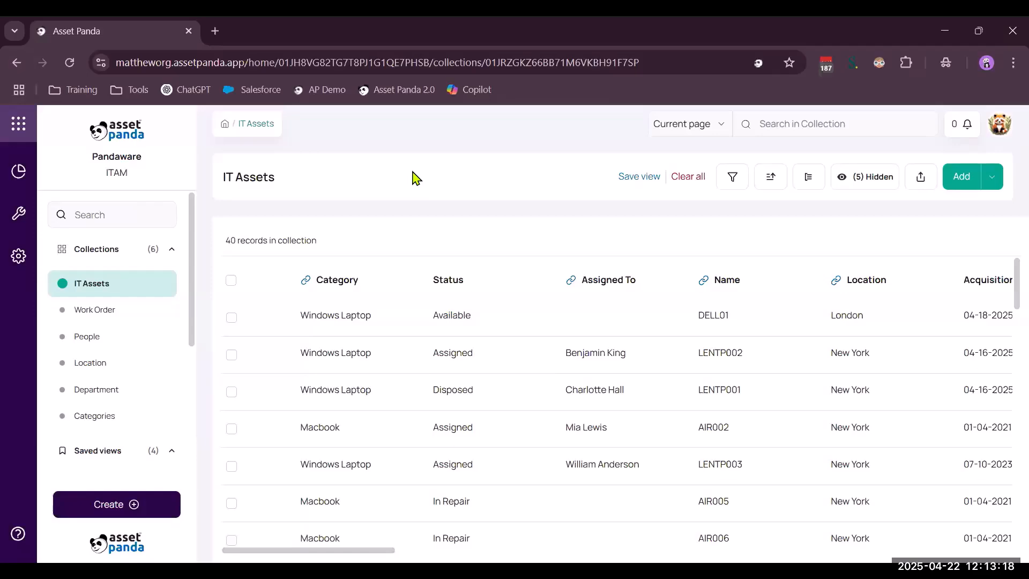
pyautogui.click(871, 184)
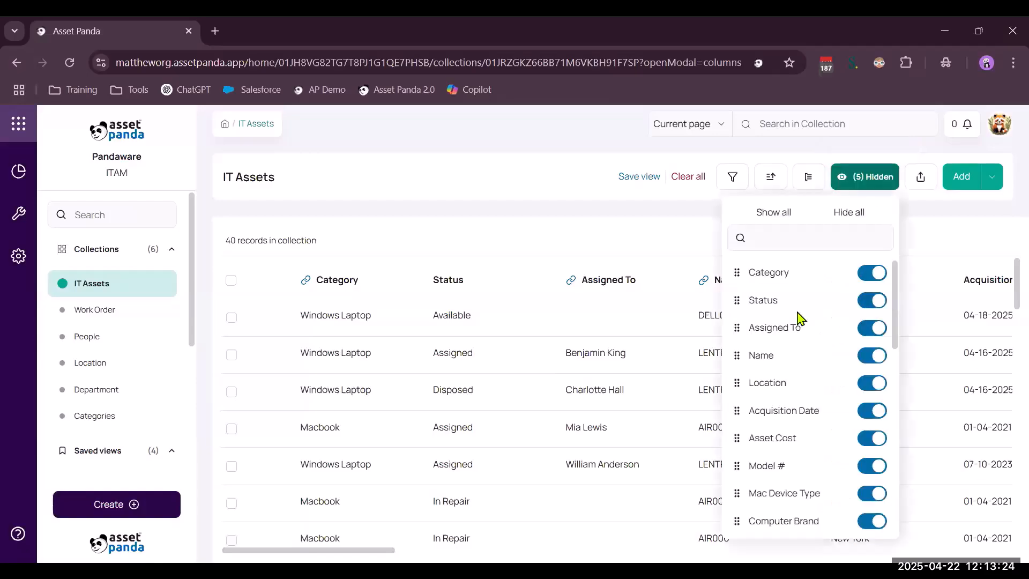
pyautogui.scroll(-3, 801, 409)
pyautogui.scroll(-4, 801, 409)
pyautogui.scroll(5, 799, 409)
pyautogui.click(874, 413)
pyautogui.click(874, 440)
pyautogui.click(874, 466)
pyautogui.click(874, 494)
pyautogui.click(873, 521)
# Hide the Asset Tag, Phone Number, Manual, IP Address, Notes, Serial # and Ram columns as well
pyautogui.scroll(-3, 823, 453)
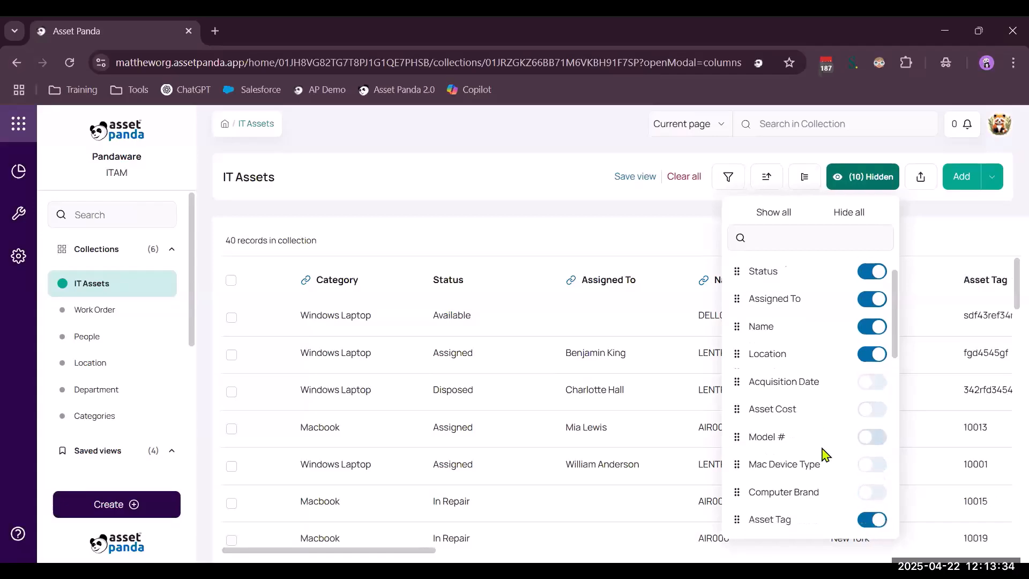
pyautogui.click(873, 401)
pyautogui.click(873, 429)
pyautogui.click(875, 456)
pyautogui.click(874, 484)
pyautogui.click(873, 511)
pyautogui.scroll(-1, 868, 467)
pyautogui.click(873, 467)
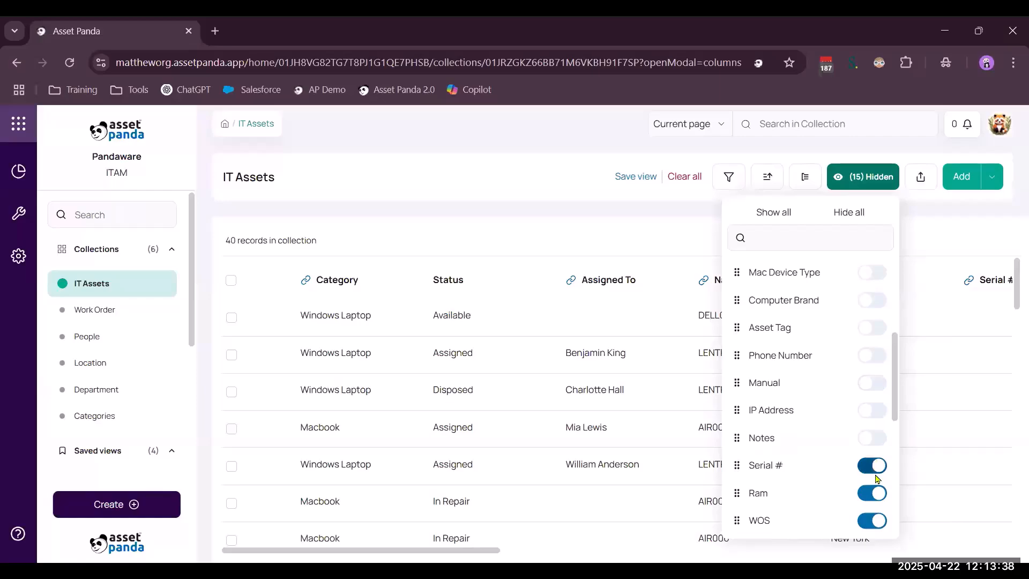
pyautogui.click(873, 494)
pyautogui.click(630, 228)
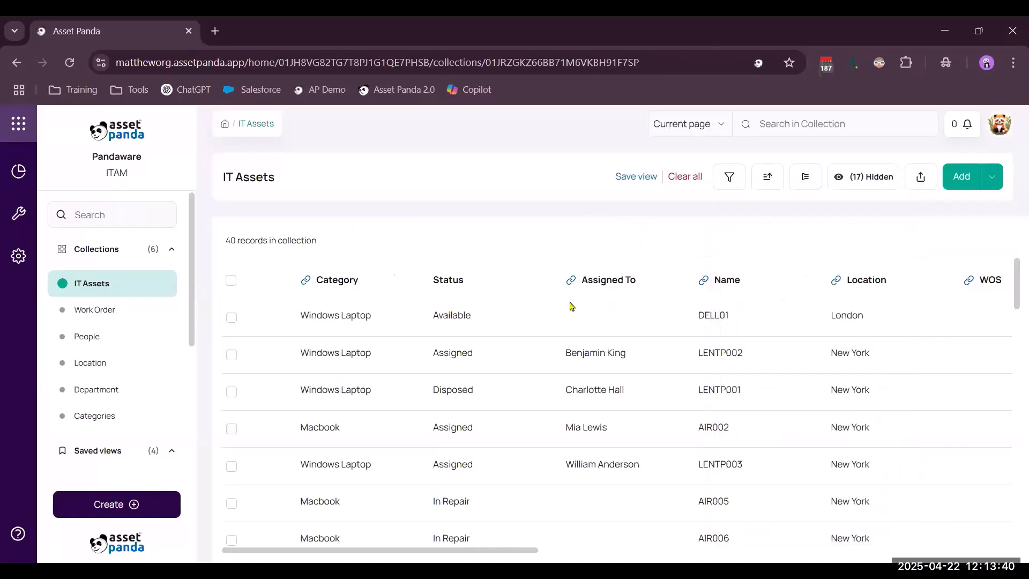
# Set up a filter condition for the IT Assets collection where Status is equal to Assigned
pyautogui.click(729, 180)
pyautogui.click(479, 330)
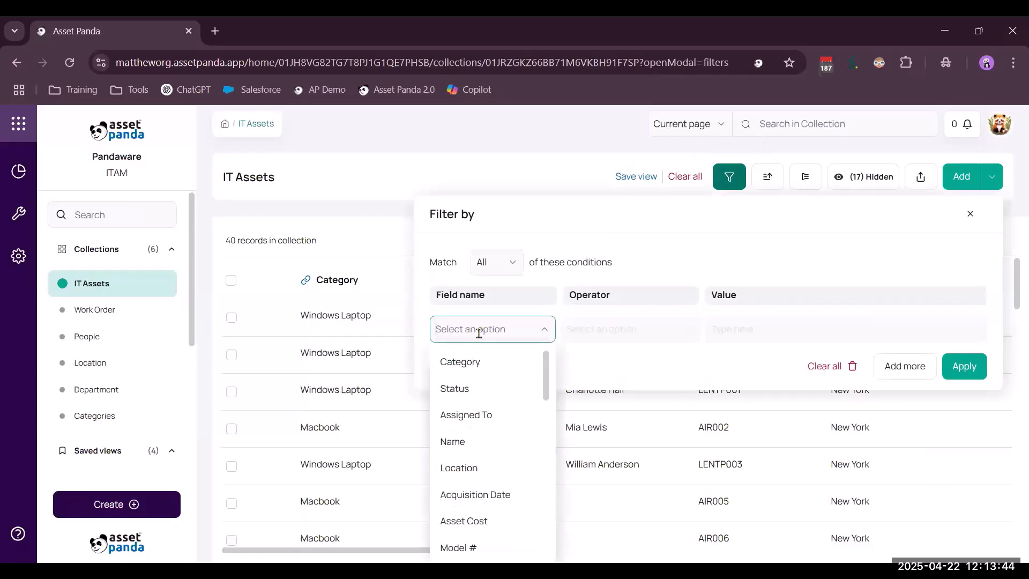
pyautogui.click(471, 389)
pyautogui.click(616, 329)
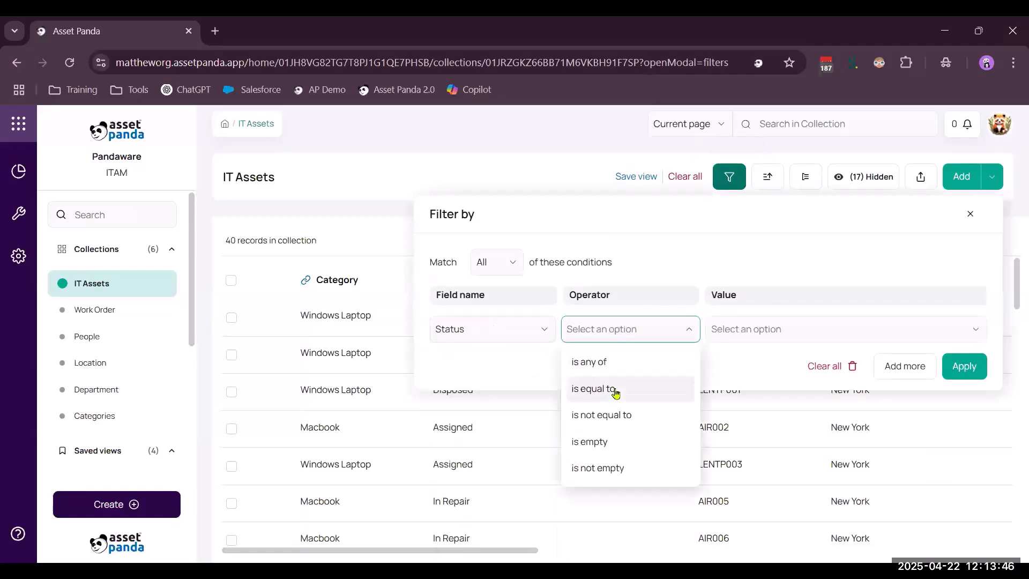
pyautogui.click(618, 386)
pyautogui.click(738, 329)
pyautogui.click(741, 395)
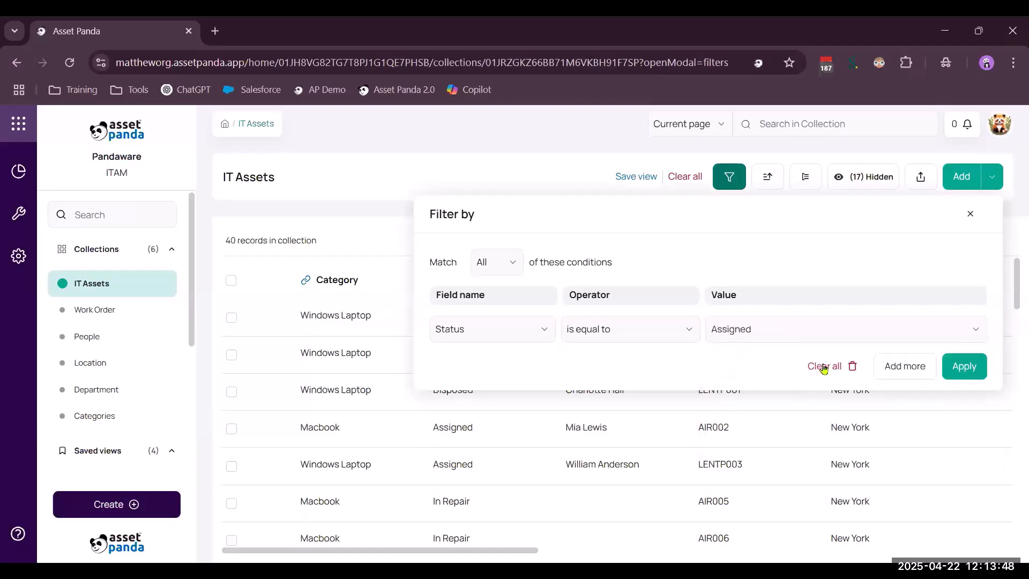
# Add a second filter condition where Location is equal to New York, and apply both conditions to IT Assets
pyautogui.click(905, 367)
pyautogui.click(513, 363)
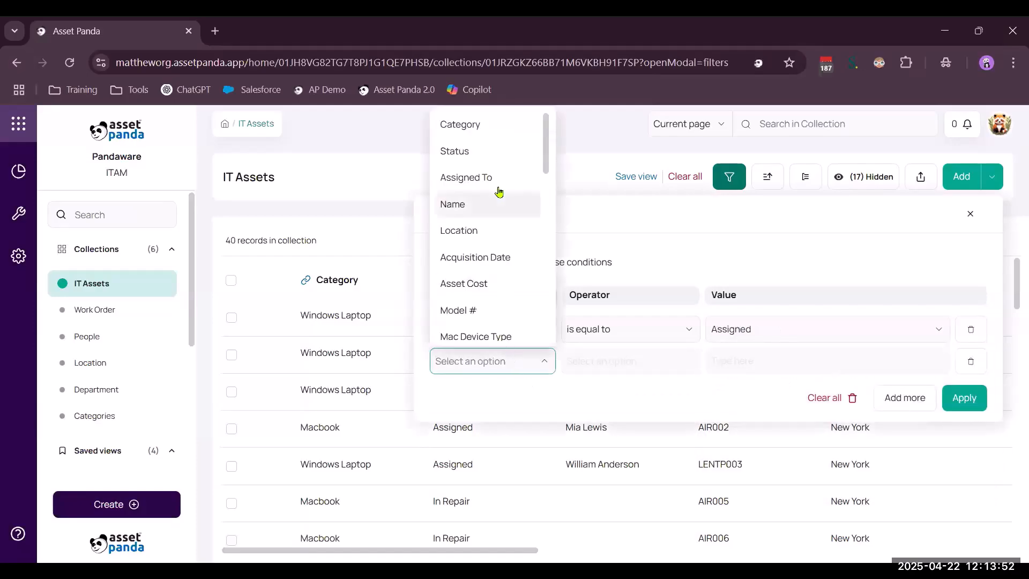
pyautogui.scroll(-3, 498, 242)
pyautogui.scroll(-7, 498, 243)
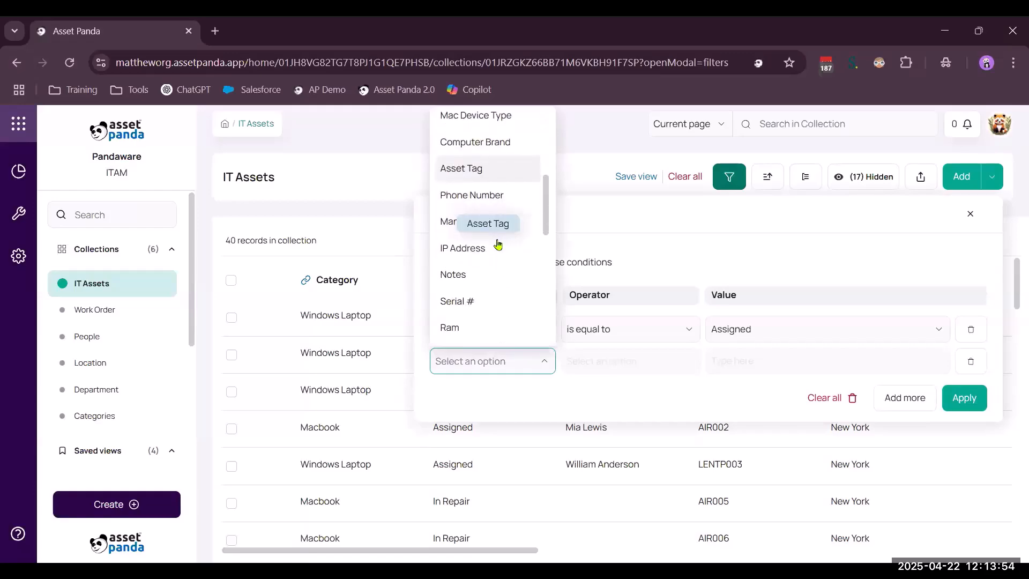
pyautogui.scroll(-2, 498, 244)
pyautogui.scroll(12, 493, 236)
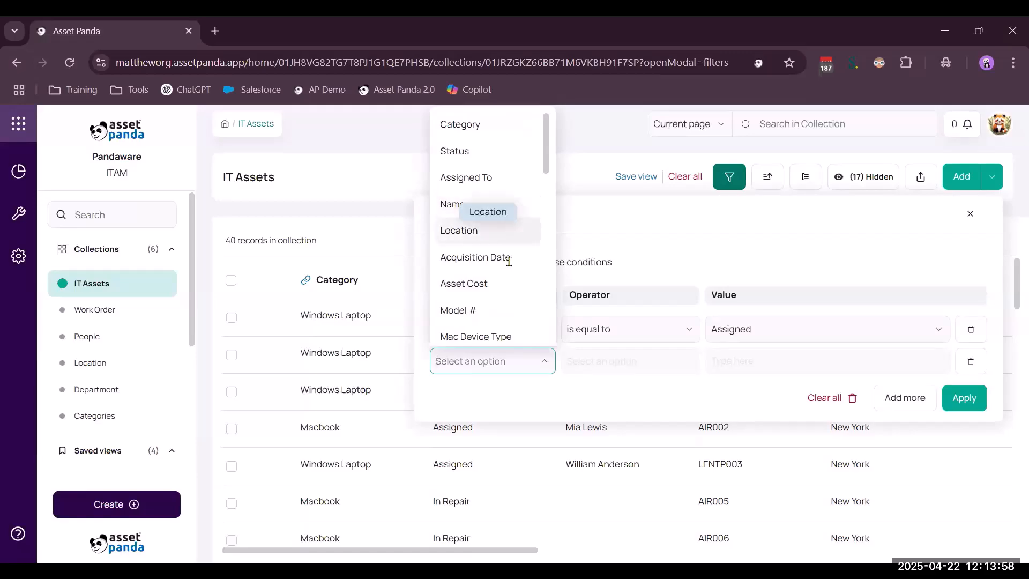
pyautogui.click(487, 231)
pyautogui.click(616, 361)
pyautogui.click(617, 402)
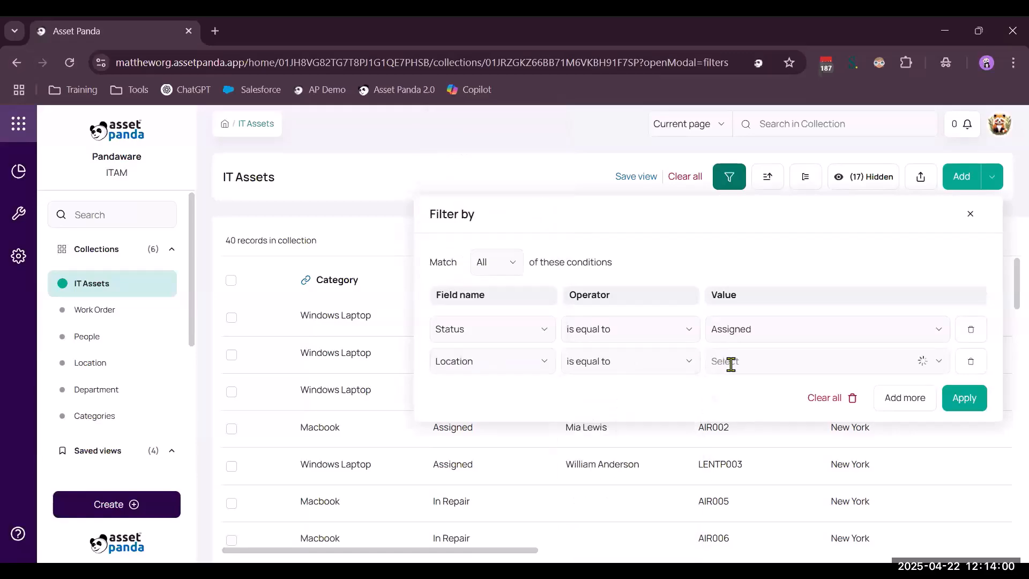
pyautogui.click(731, 362)
pyautogui.click(776, 399)
pyautogui.click(970, 403)
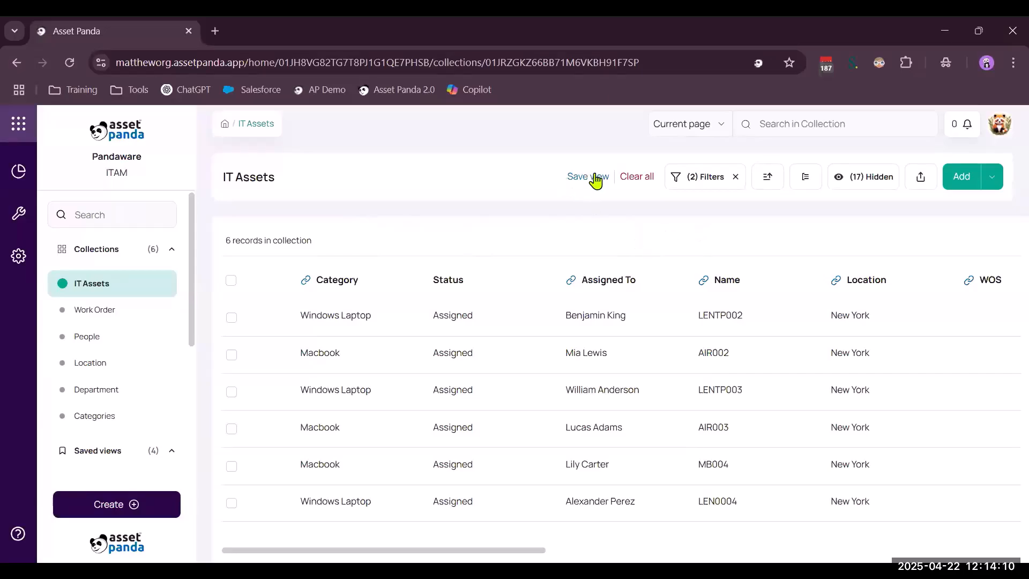
# View the New York Assets saved view and return to the IT Assets collection
pyautogui.scroll(-3, 152, 363)
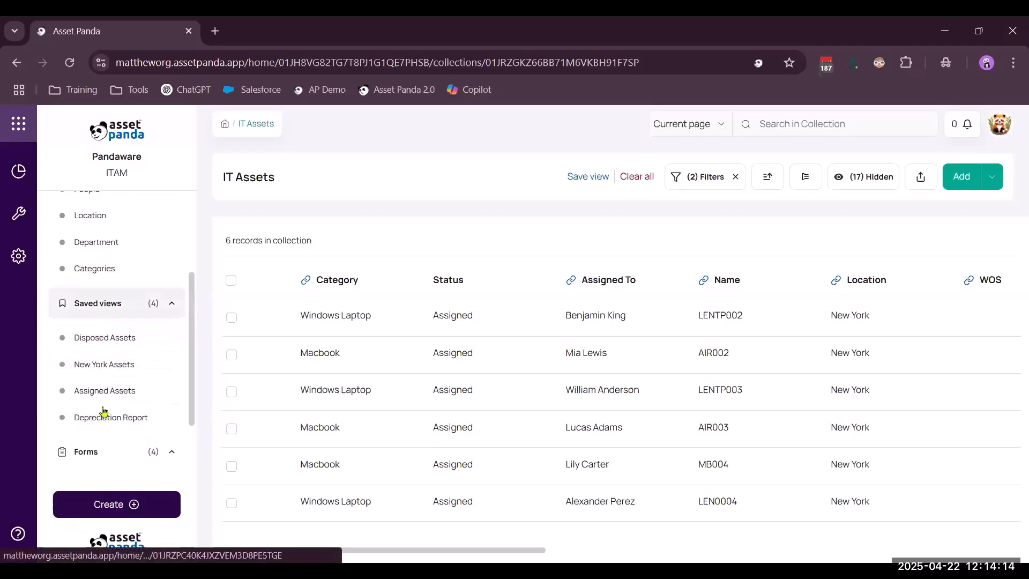
pyautogui.click(102, 369)
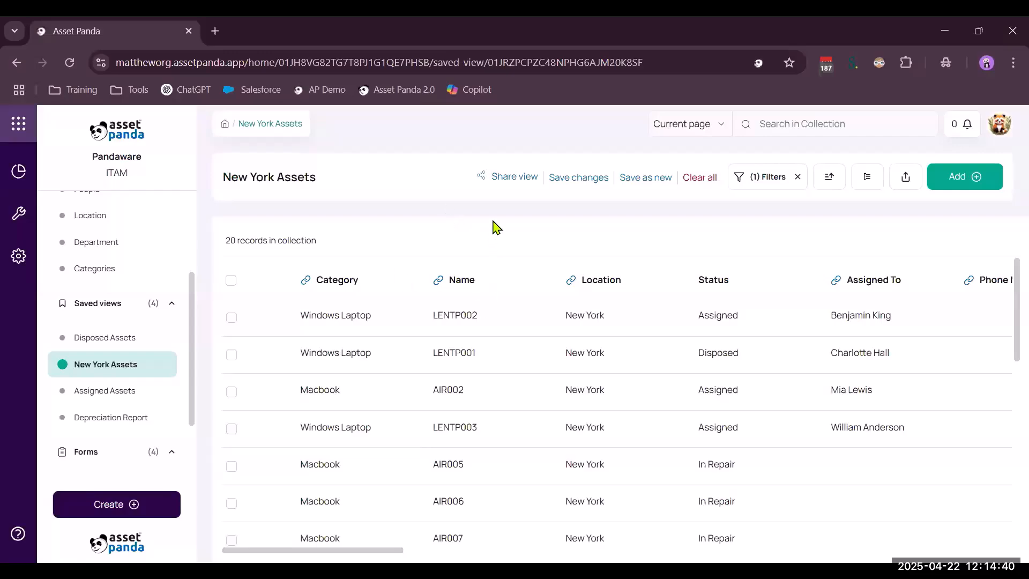
pyautogui.scroll(3, 105, 368)
pyautogui.click(99, 286)
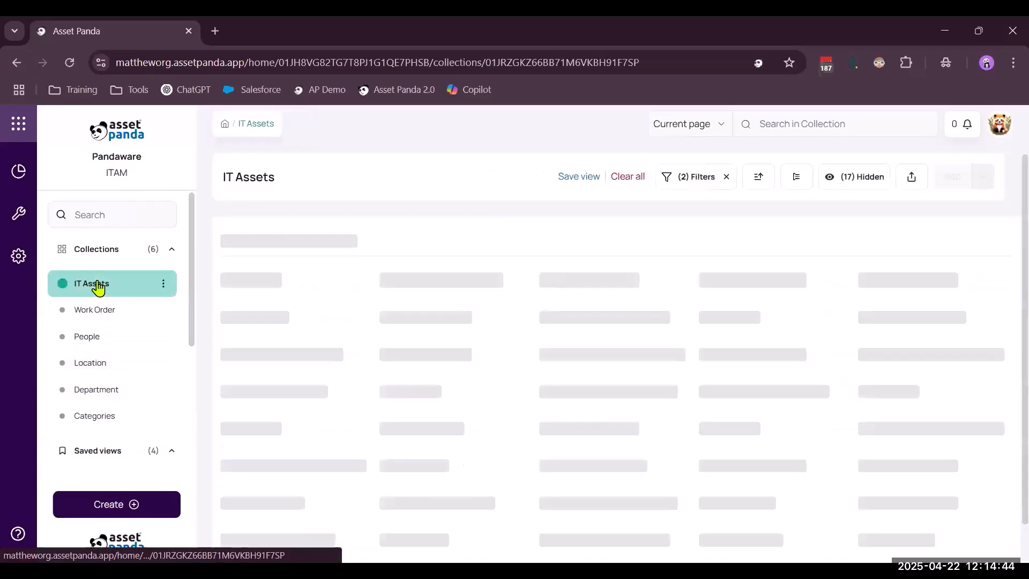
# Clear the applied filters from the IT Assets collection and look over the full record list
pyautogui.click(735, 177)
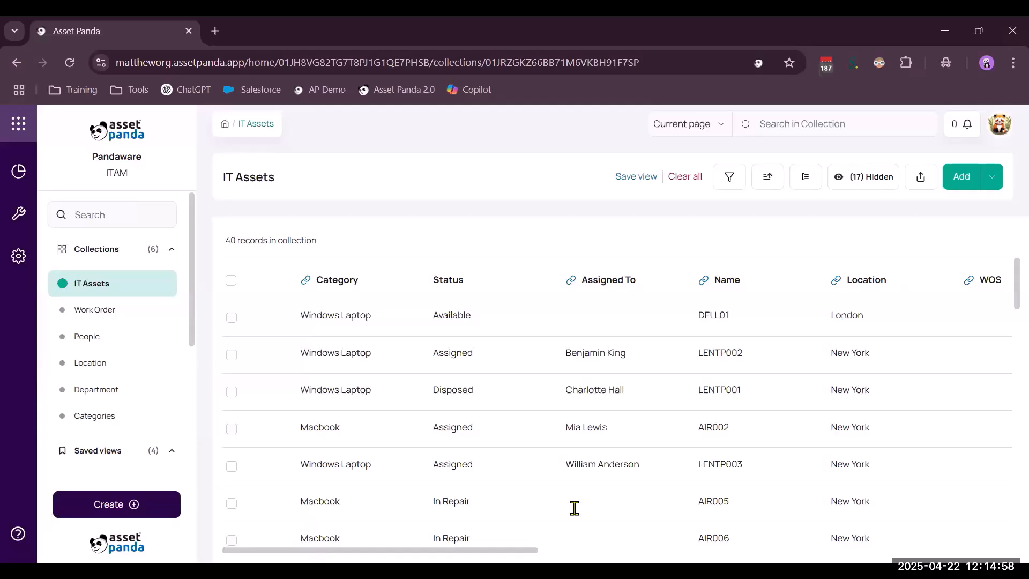
pyautogui.scroll(-3, 508, 388)
pyautogui.scroll(3, 509, 391)
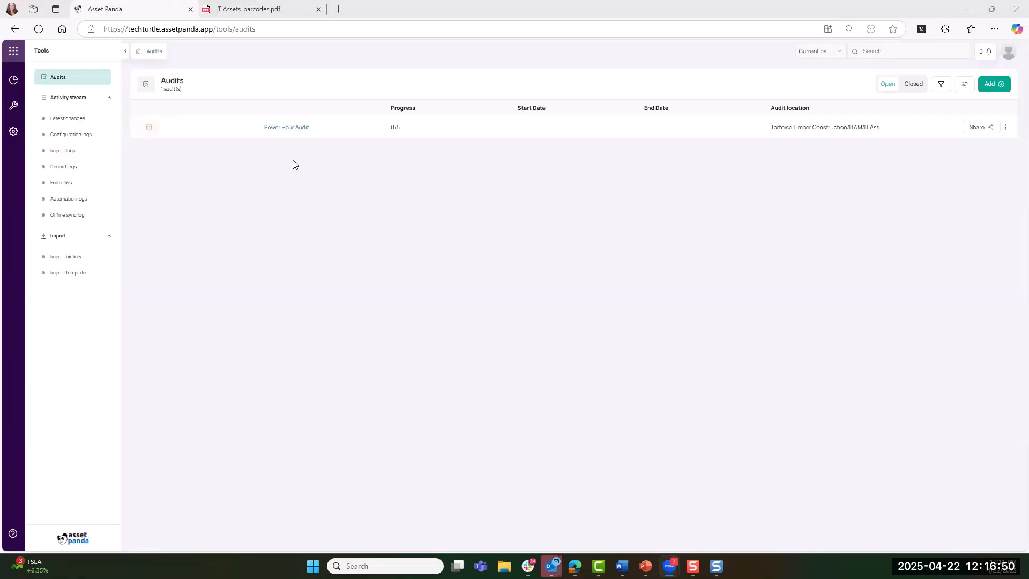
# Open the Power Hour Audit and review its record selection filters, including the match and operator choices, without changing them
pyautogui.click(288, 131)
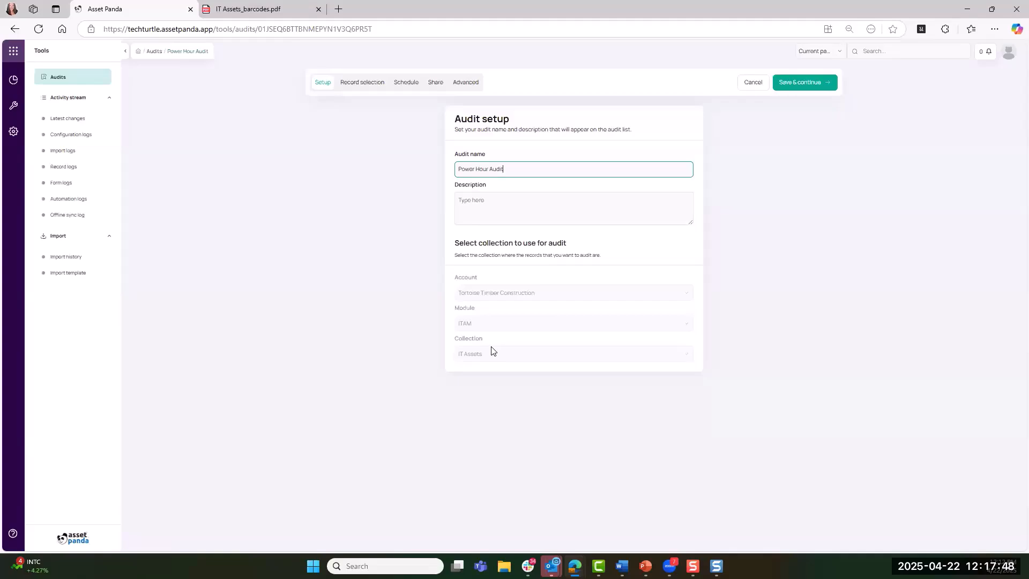
pyautogui.click(801, 90)
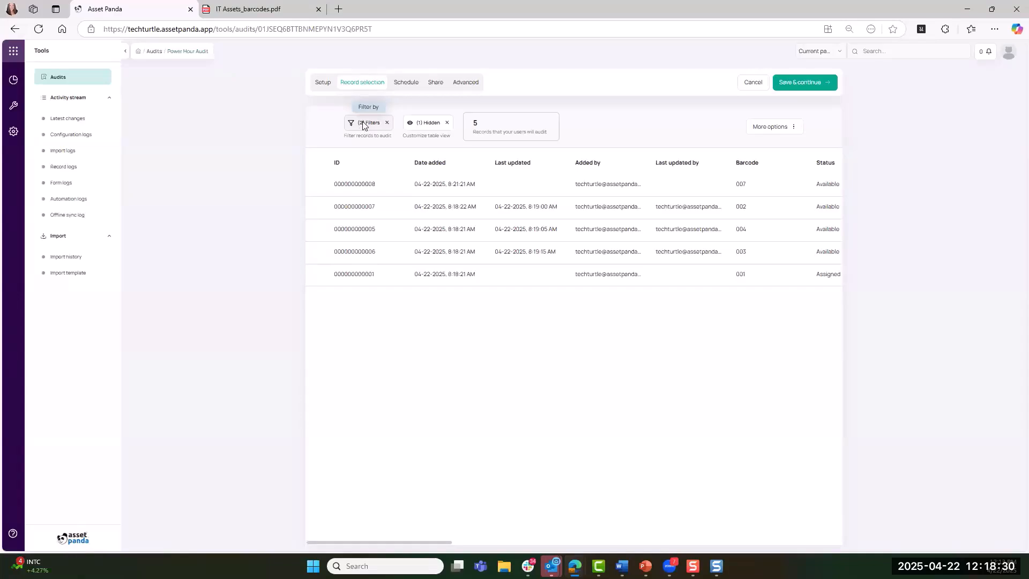
pyautogui.click(363, 125)
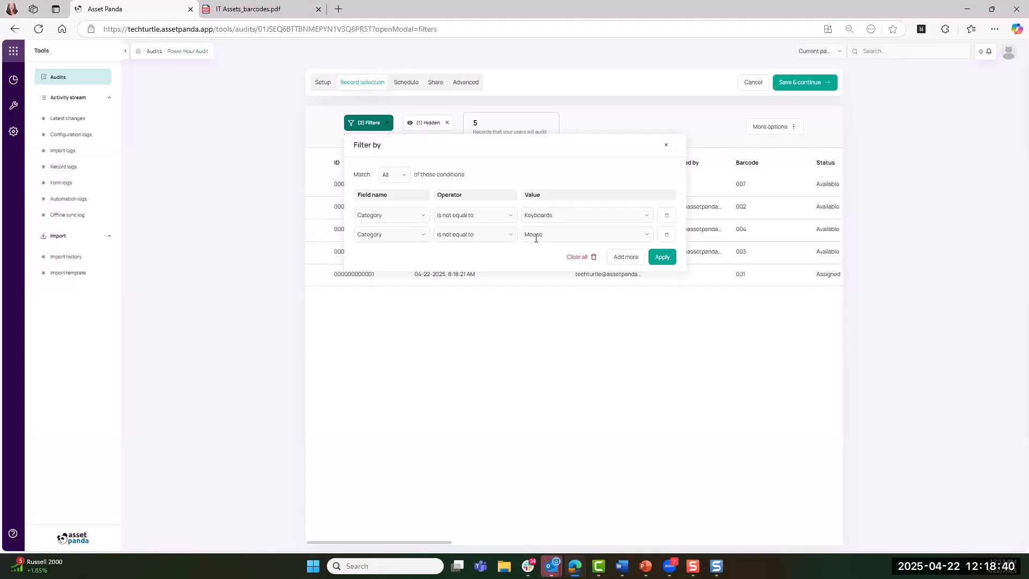
pyautogui.click(406, 178)
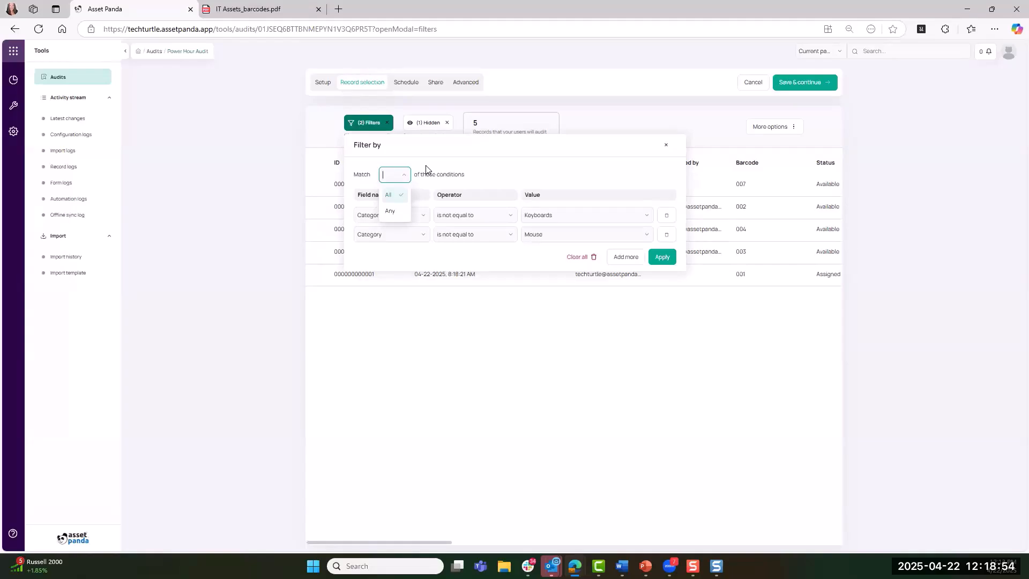
pyautogui.click(427, 170)
pyautogui.click(501, 217)
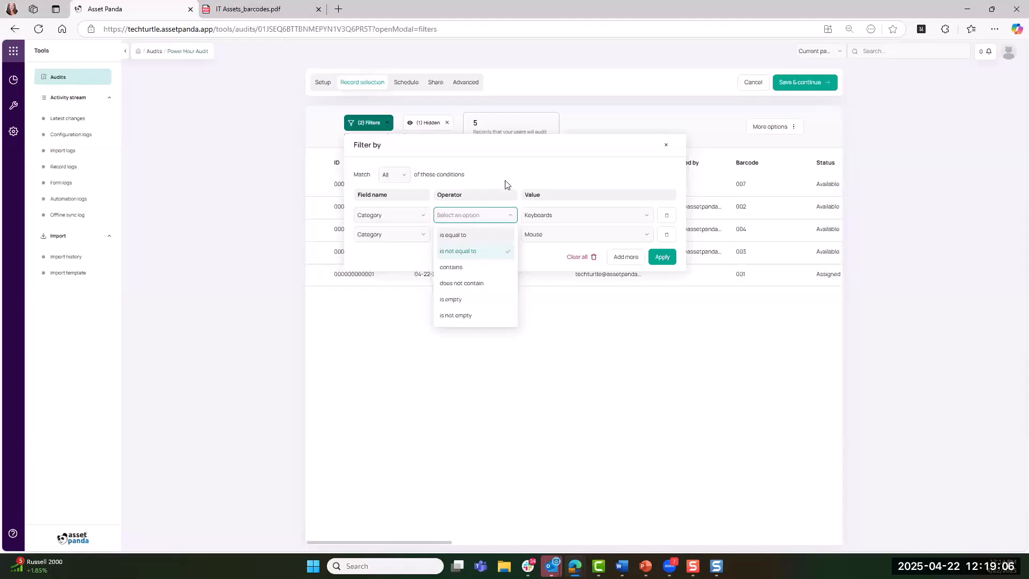
pyautogui.click(493, 214)
pyautogui.click(666, 145)
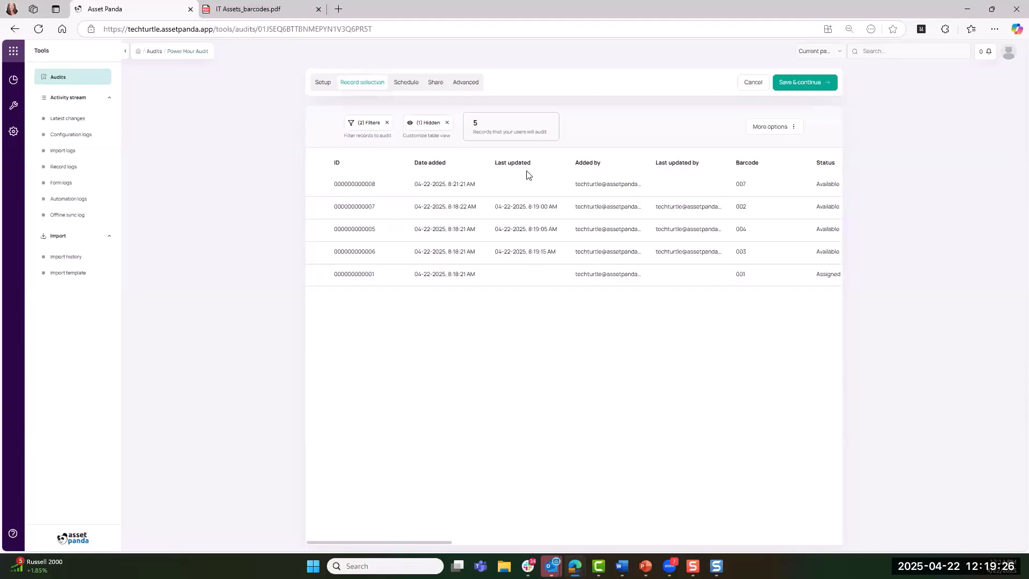
# Turn on random sampling for the audit's records, look at the sample percentage setting, and turn random sampling off again
pyautogui.click(780, 129)
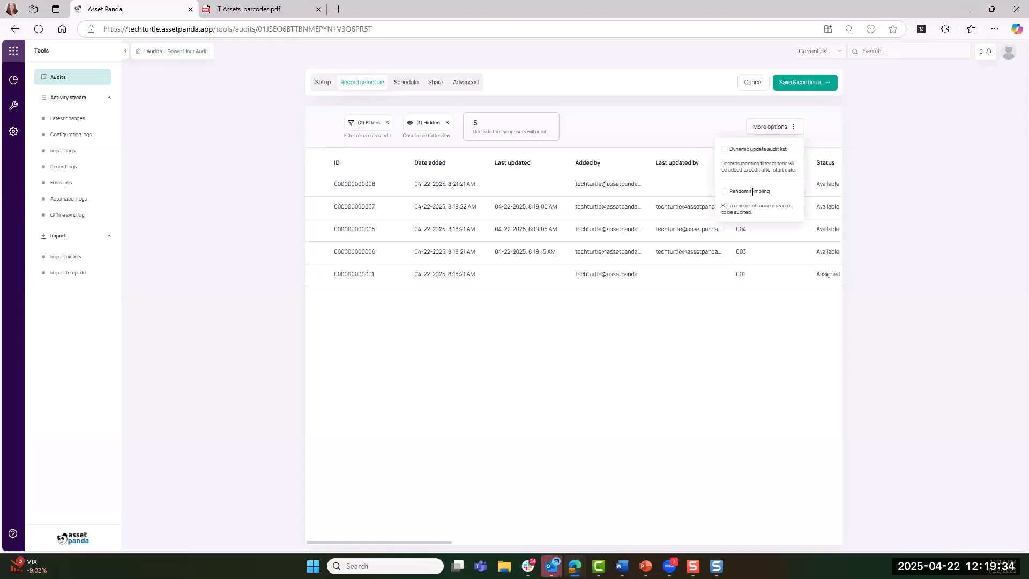
pyautogui.click(724, 193)
pyautogui.click(732, 238)
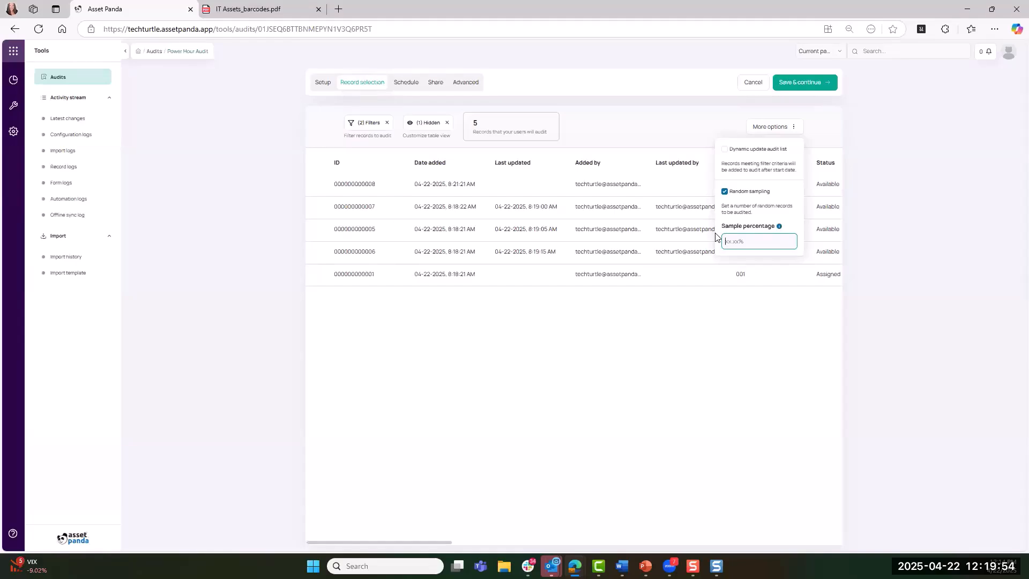
pyautogui.click(724, 192)
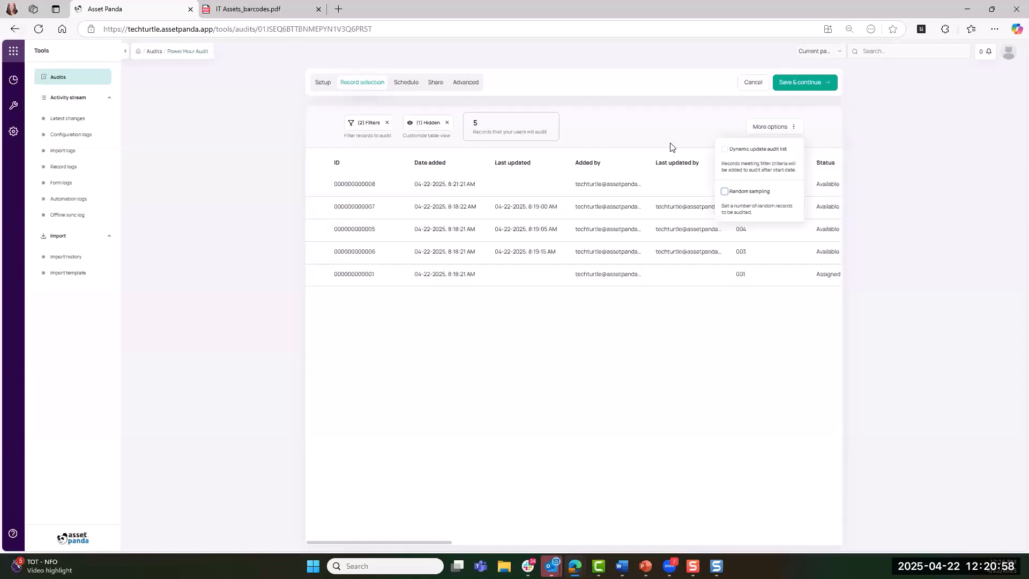
pyautogui.click(651, 144)
# Continue through the audit's schedule settings and examine the sharing options by role and by user without selecting any
pyautogui.click(817, 85)
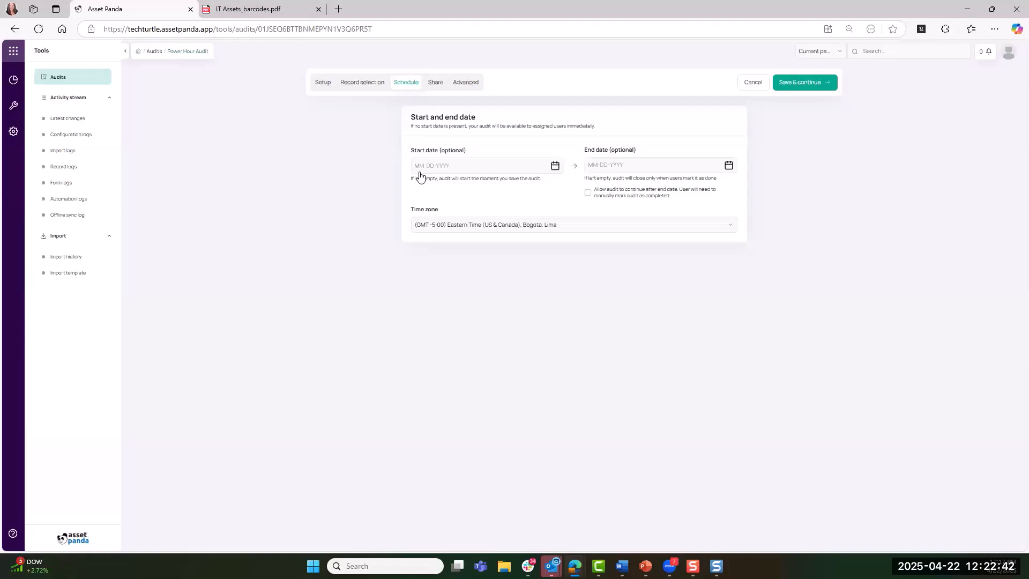
pyautogui.click(803, 85)
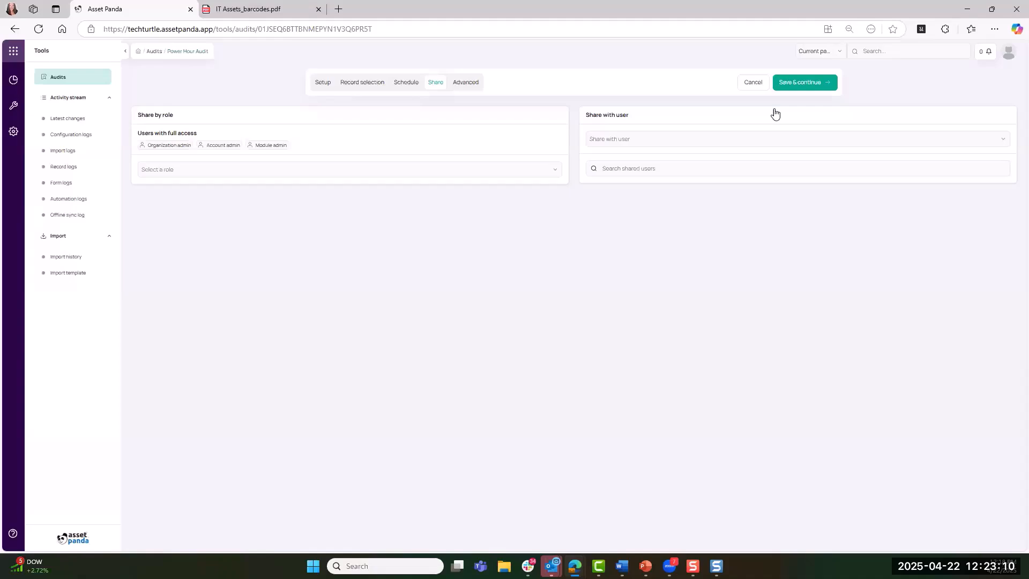
pyautogui.click(529, 169)
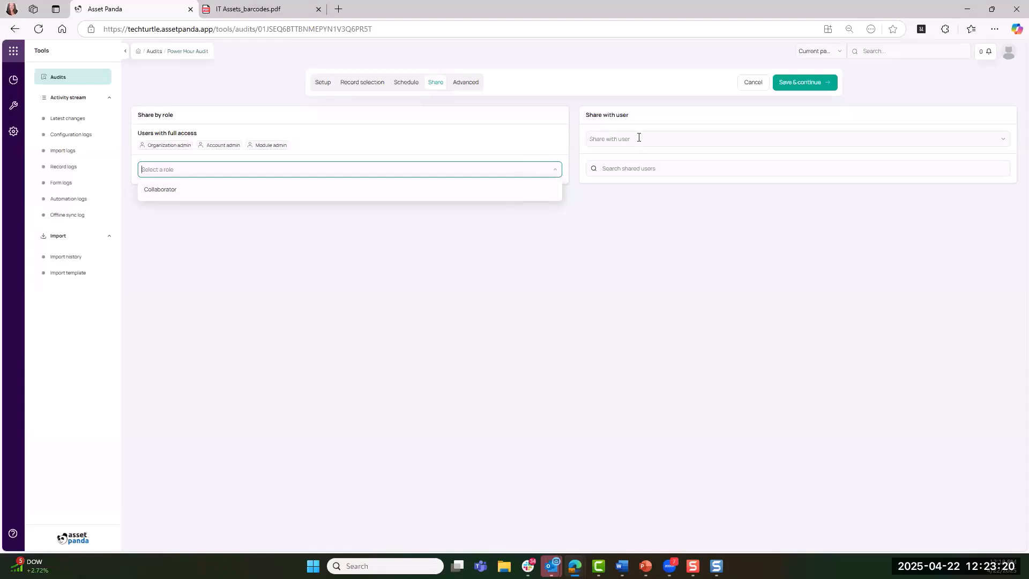
pyautogui.click(637, 138)
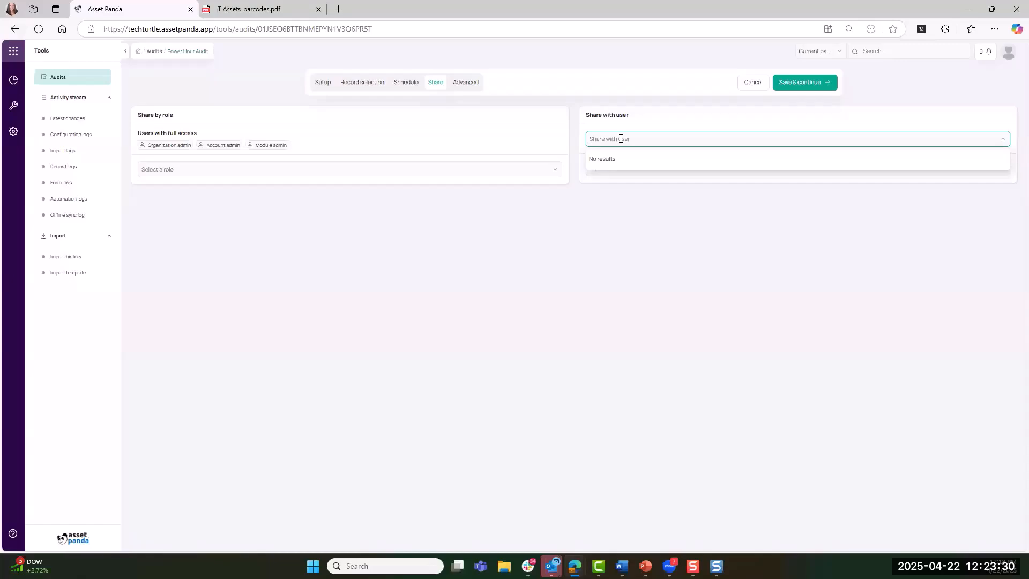
# Review the audit's advanced settings, save and exit, and check the actions available for Power Hour Audit in the audits list
pyautogui.click(777, 83)
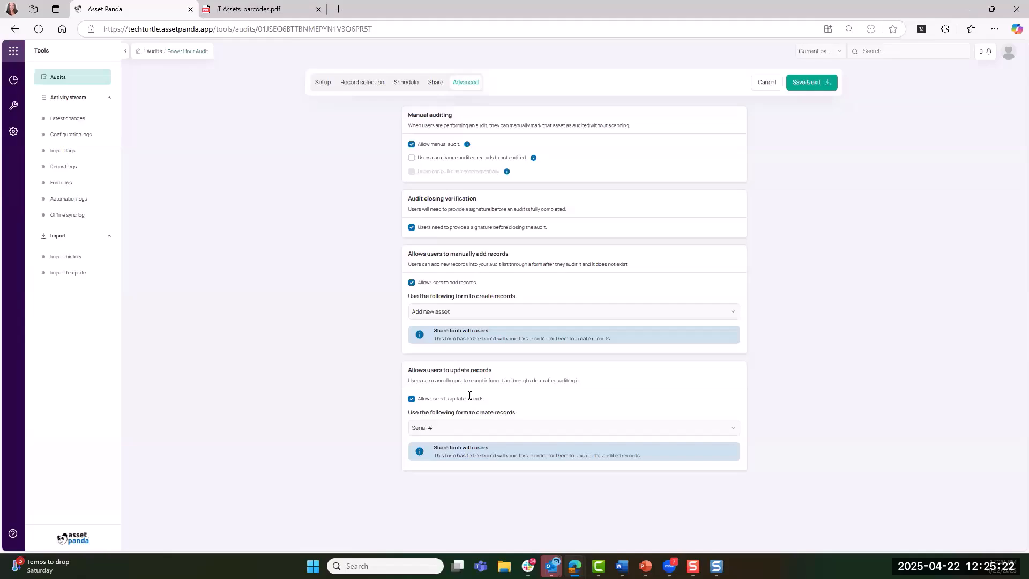
pyautogui.click(801, 81)
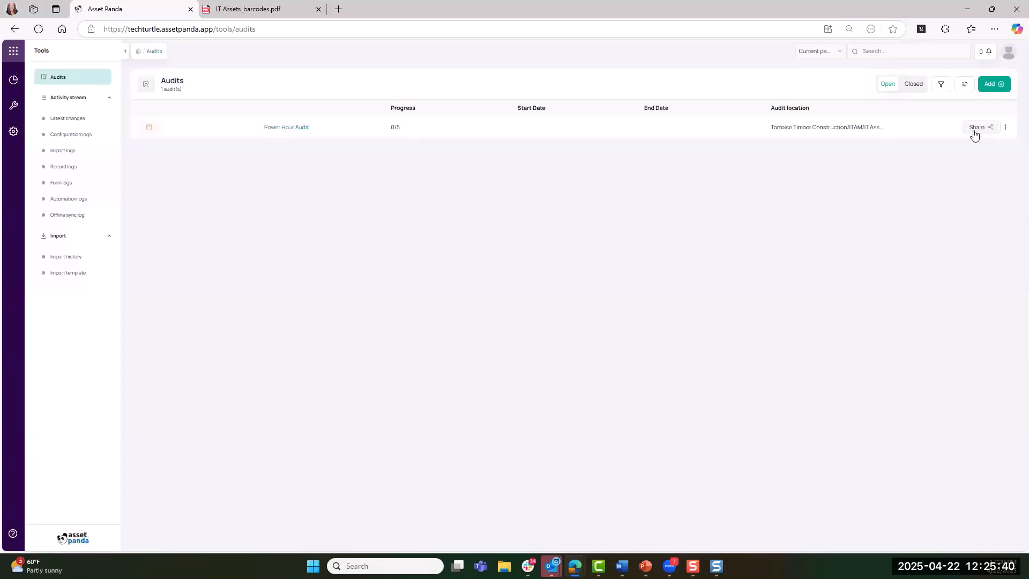
pyautogui.click(1006, 131)
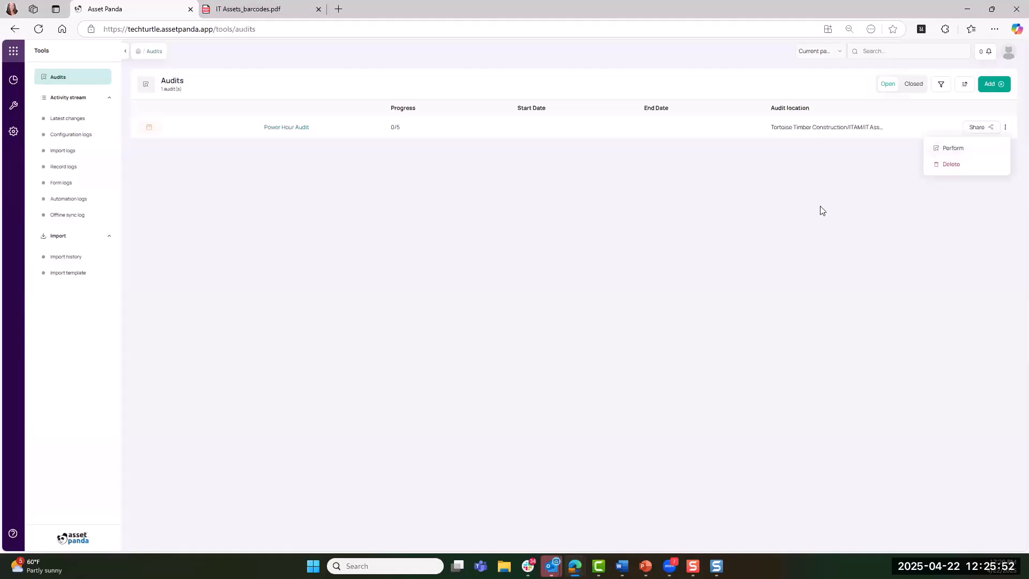
pyautogui.click(808, 214)
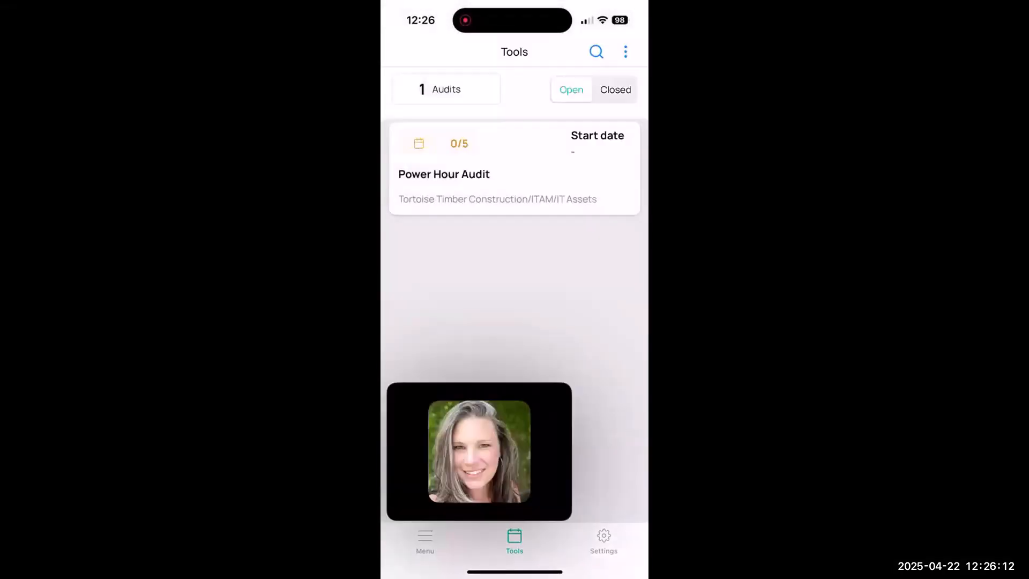
# In the Asset Panda mobile app, open the Power Hour Audit and scan the barcode of asset 007
pyautogui.moveTo(477, 446); pyautogui.dragTo(389, 445)
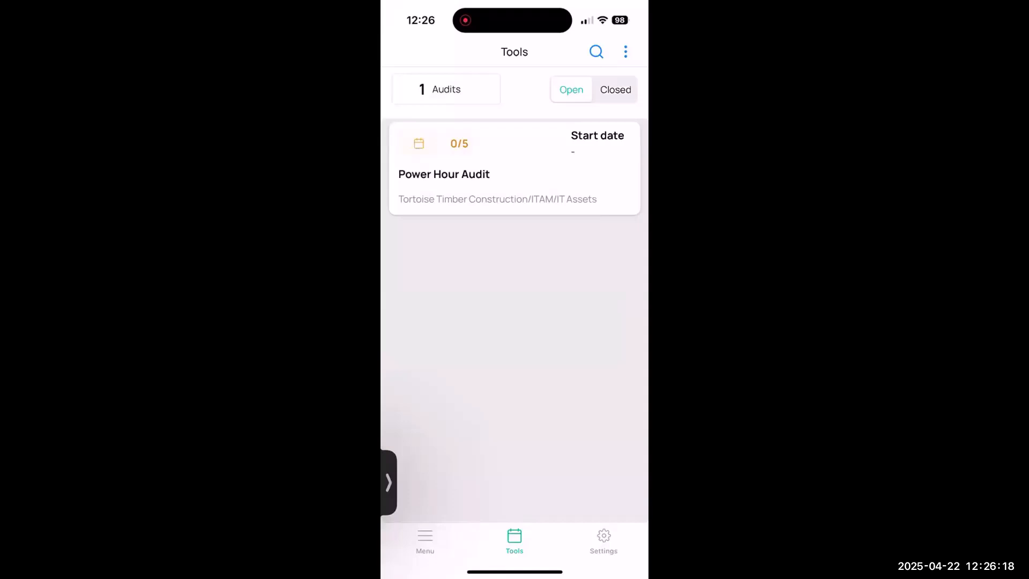
pyautogui.click(515, 168)
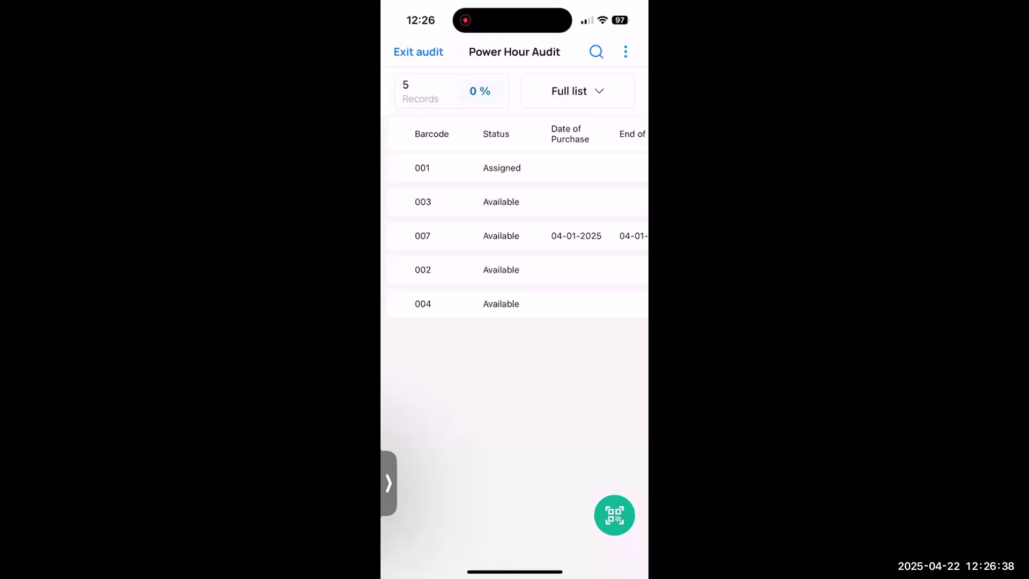
pyautogui.click(615, 514)
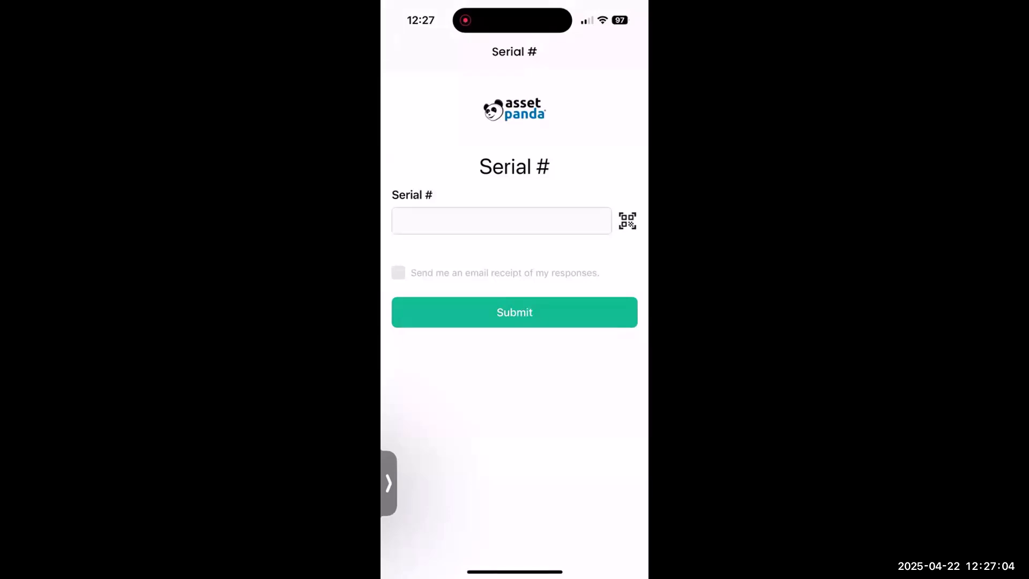
# Scan A000001 into the Serial # form for the audited asset and submit the form
pyautogui.click(627, 220)
pyautogui.click(514, 312)
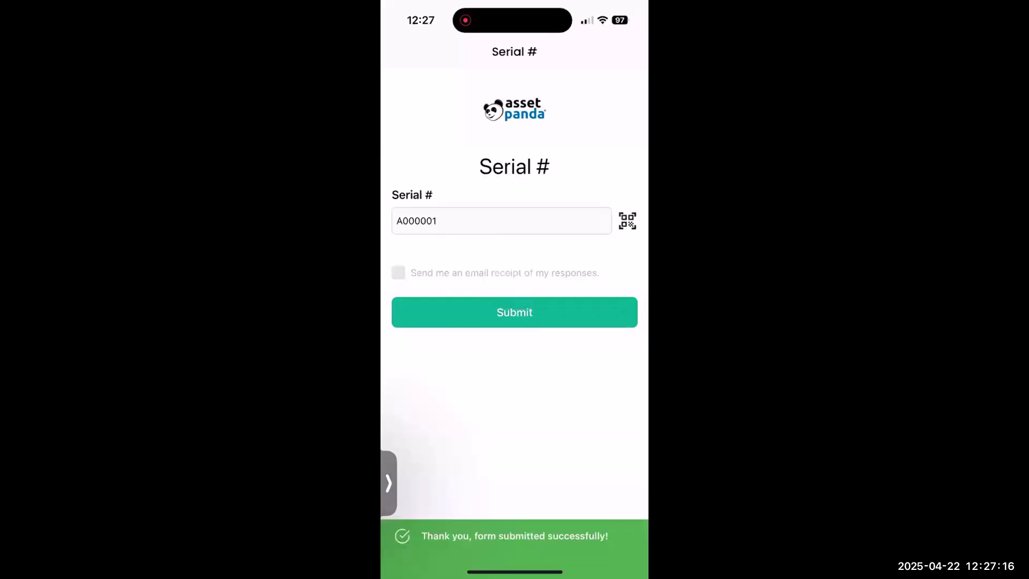
pyautogui.click(627, 220)
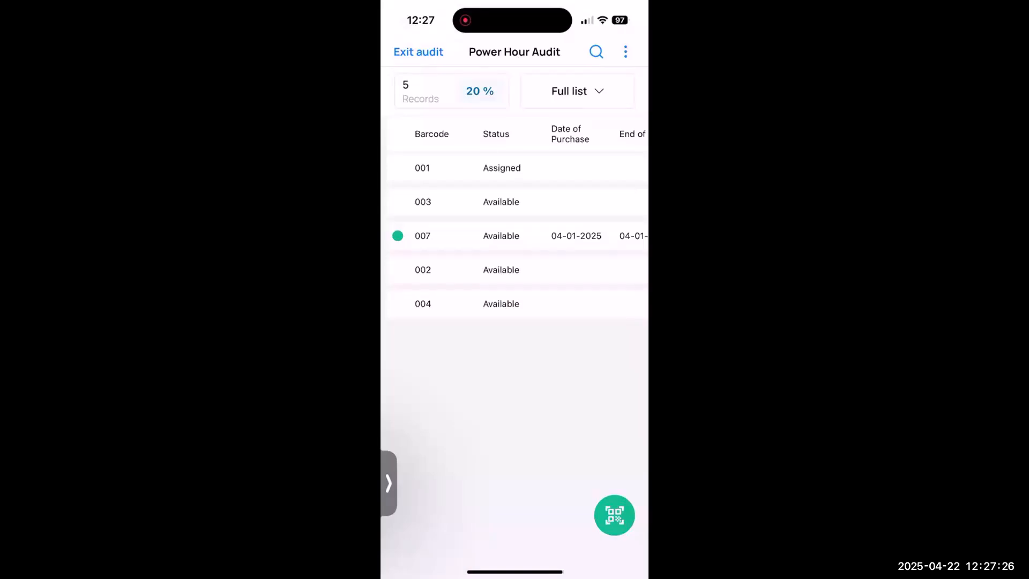
# Filter the Power Hour Audit records by Audited and Not audited, and return to the Full list
pyautogui.click(577, 91)
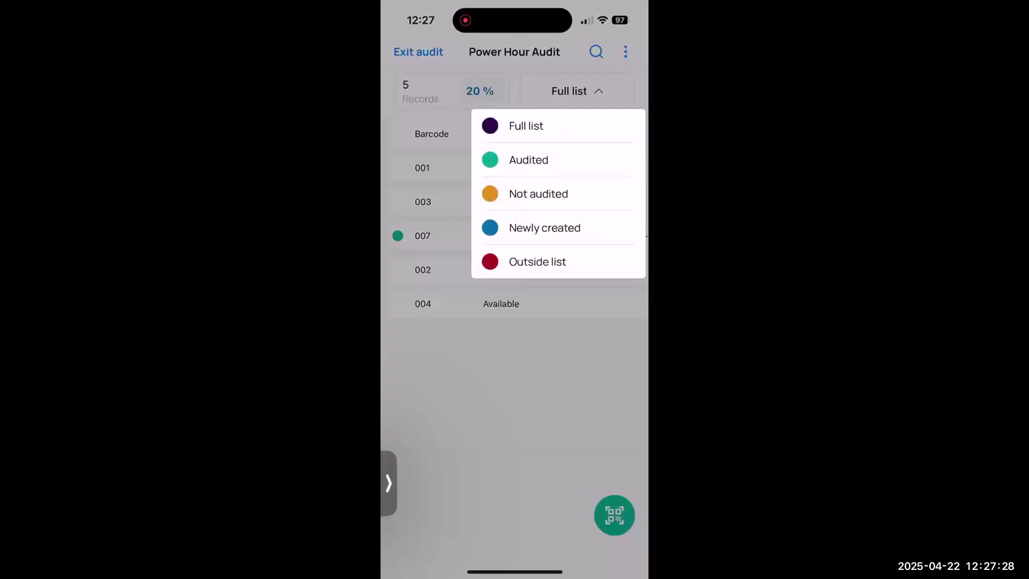
pyautogui.click(528, 160)
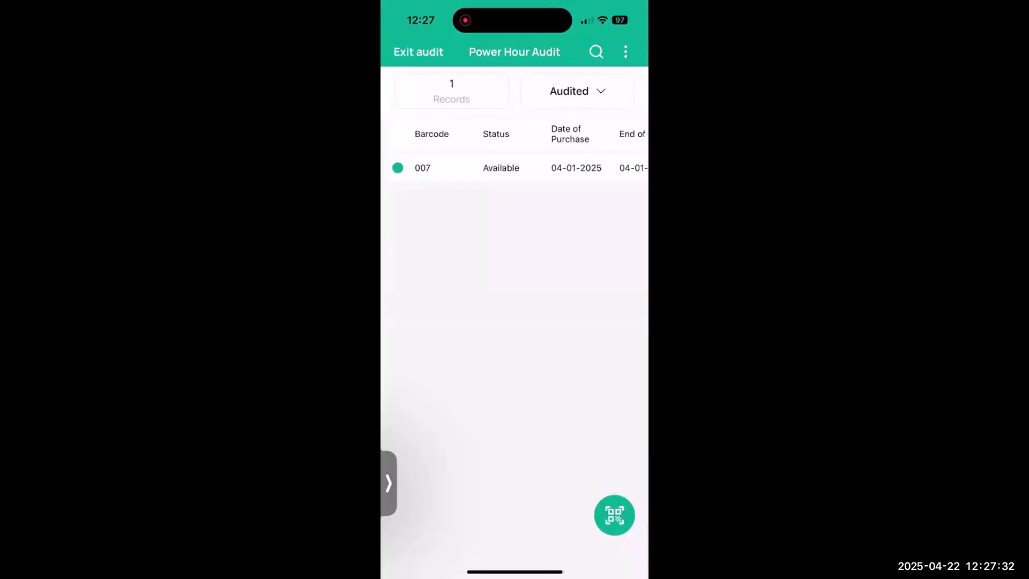
pyautogui.click(578, 91)
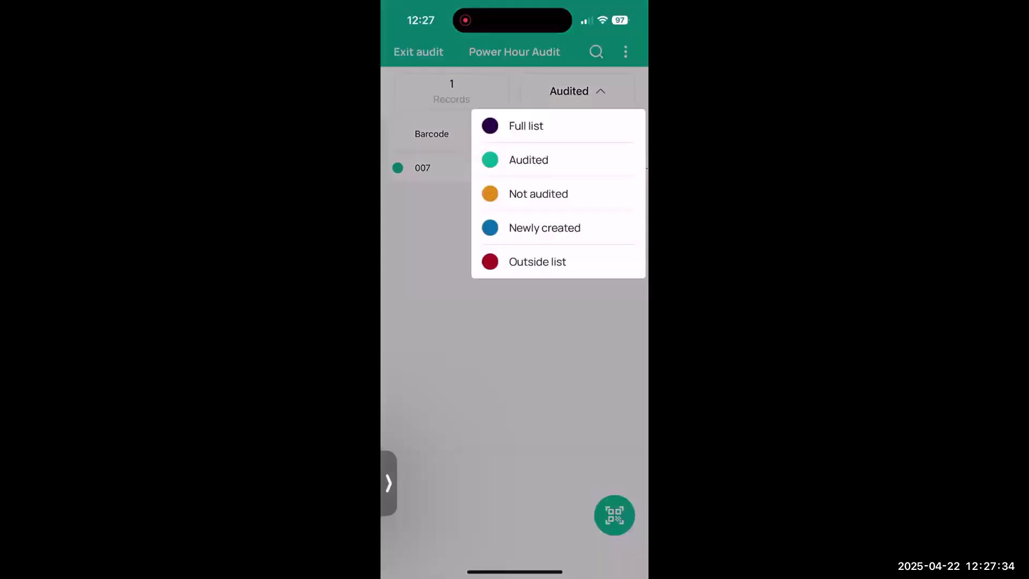
pyautogui.click(538, 193)
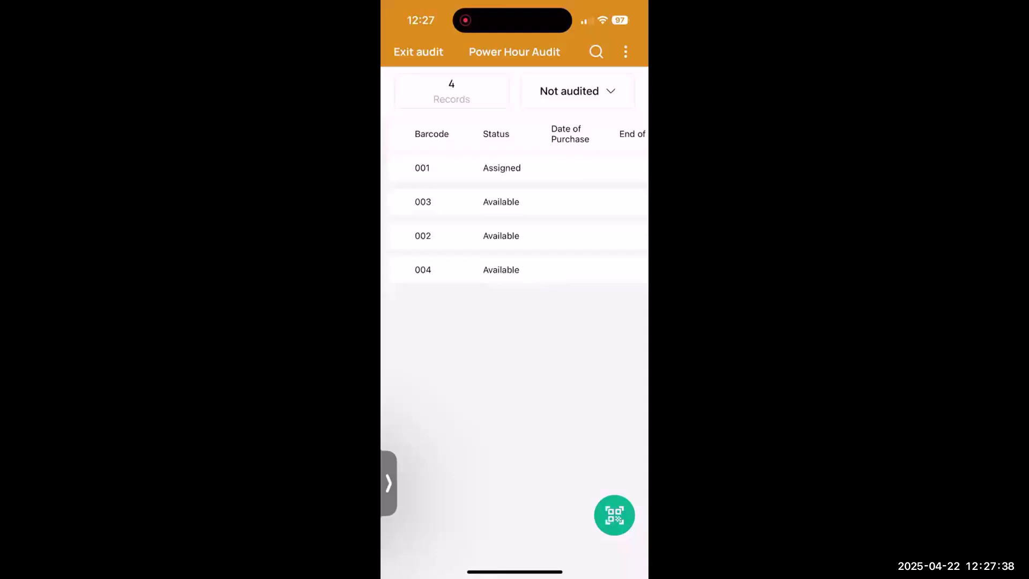
pyautogui.click(578, 91)
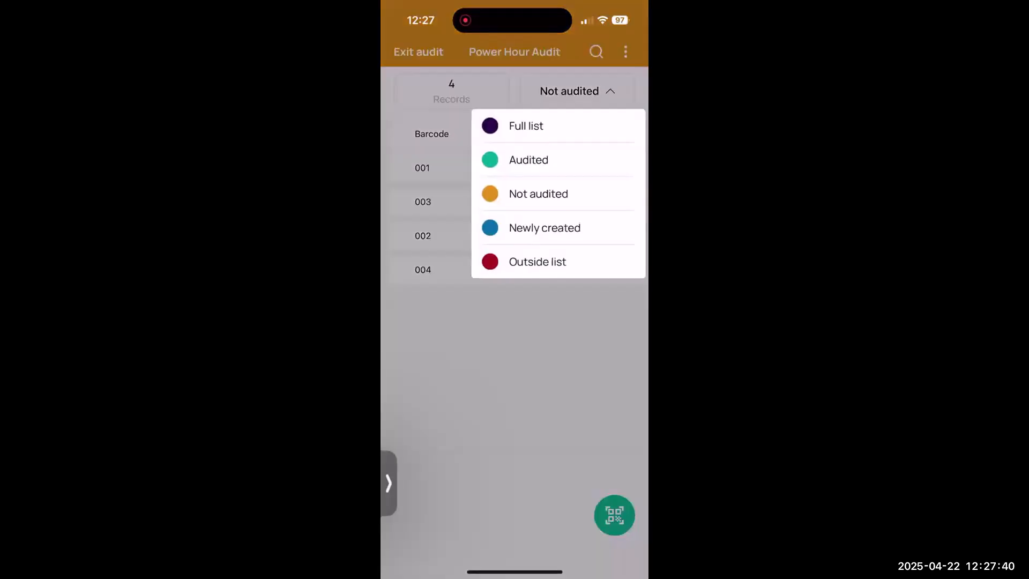
pyautogui.click(536, 122)
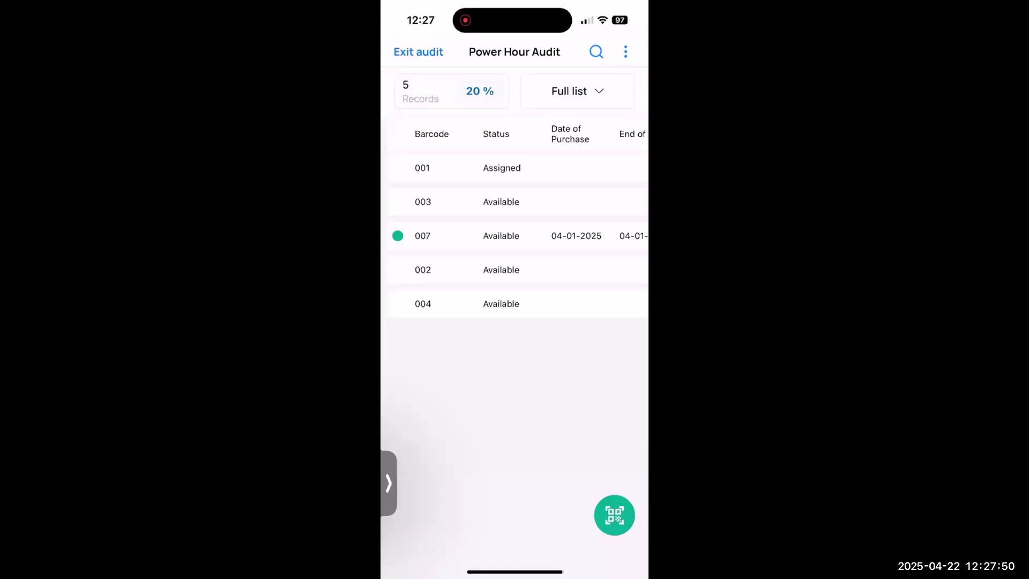
# Scan the 0001 barcode label within the audit and choose to add it as a new asset
pyautogui.click(614, 515)
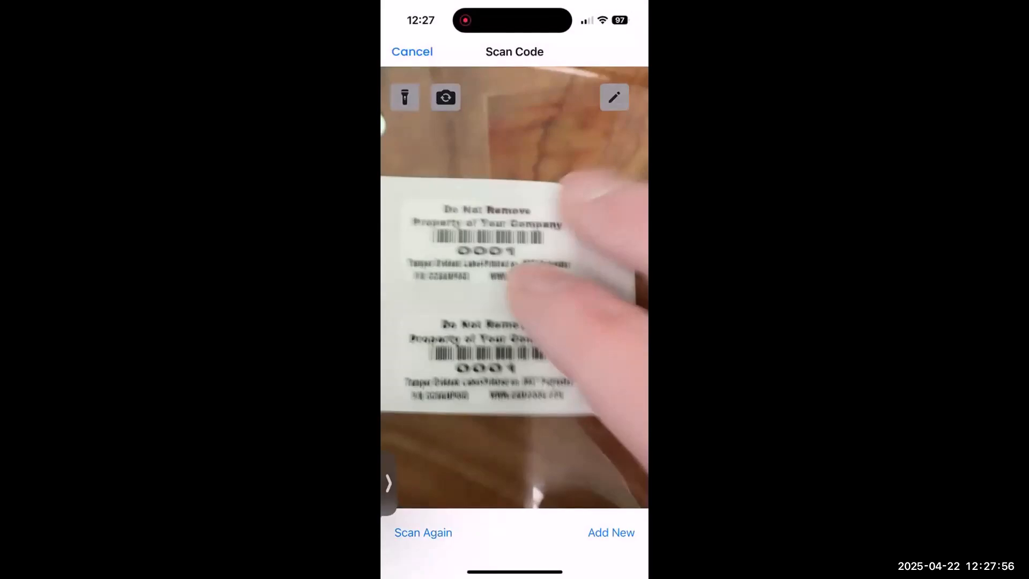
pyautogui.click(424, 532)
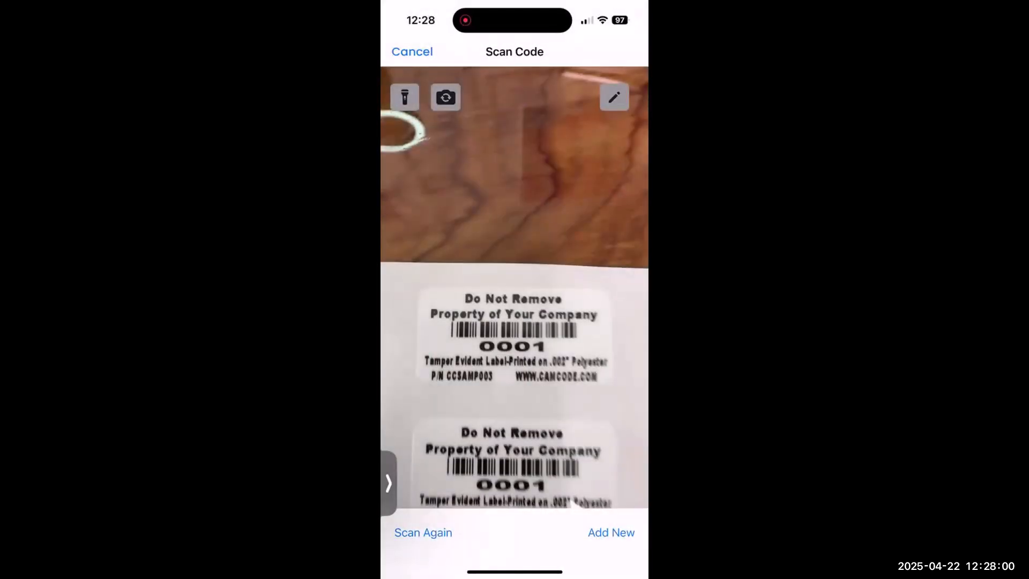
pyautogui.click(611, 533)
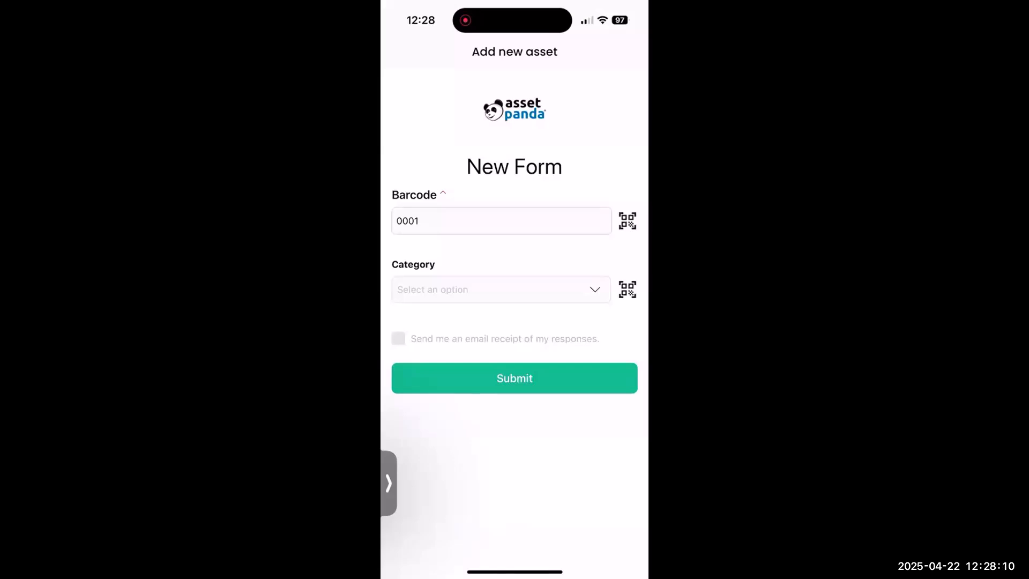
# Check the category choices for new asset 0001, submit its form and return from the scanner to the audit list
pyautogui.click(501, 290)
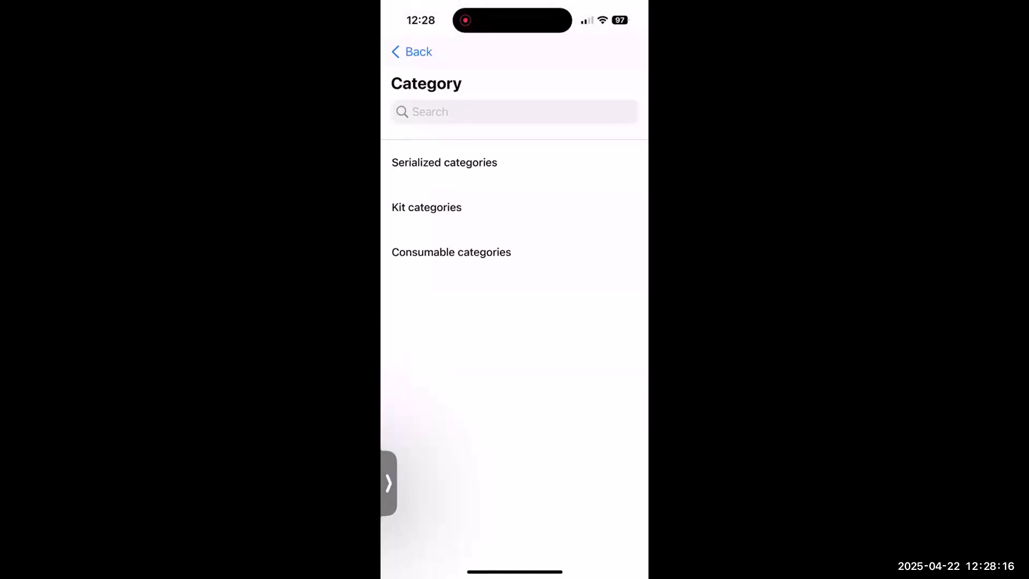
pyautogui.click(515, 112)
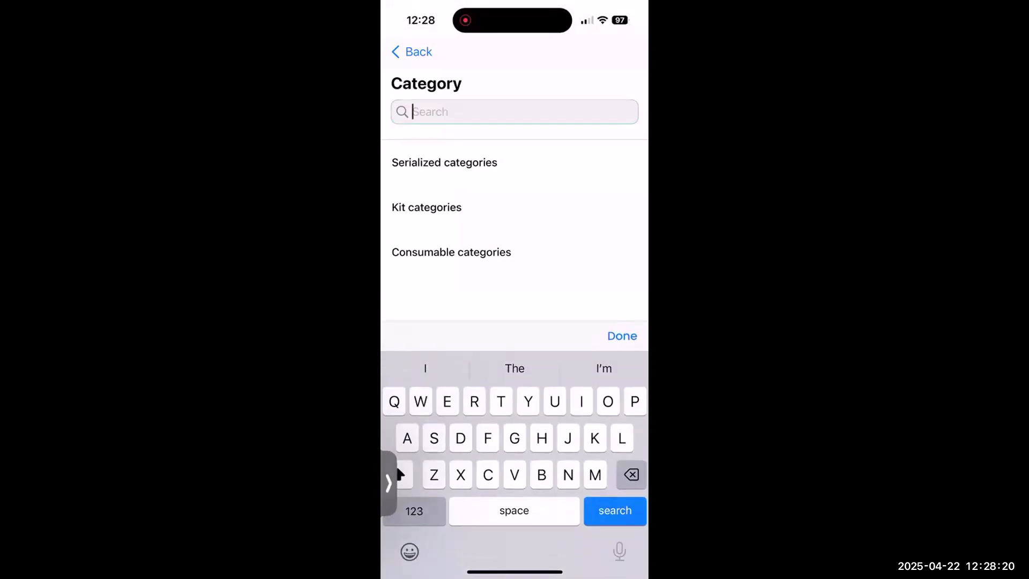
pyautogui.click(412, 52)
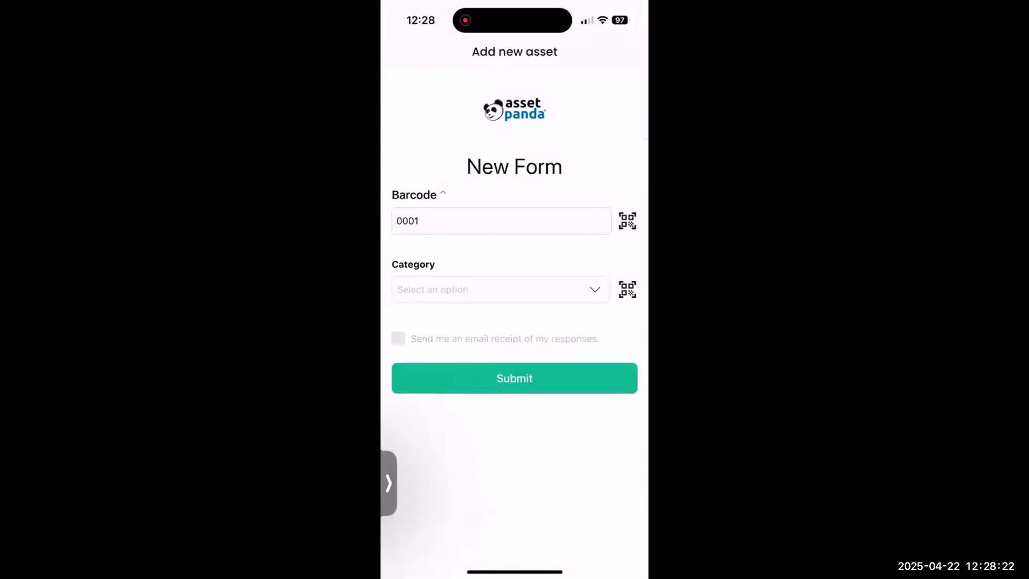
pyautogui.click(498, 289)
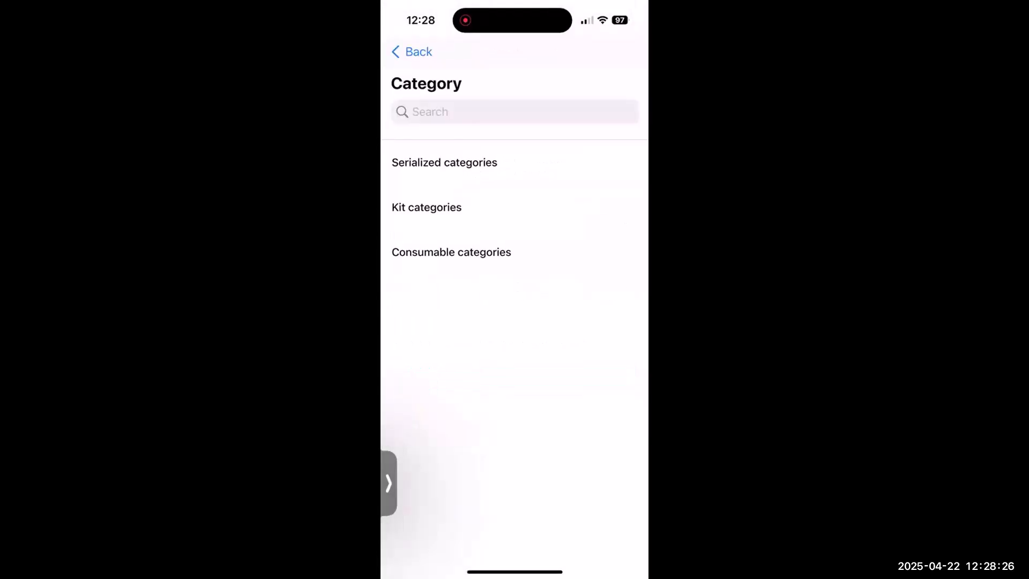
pyautogui.click(514, 112)
pyautogui.click(411, 52)
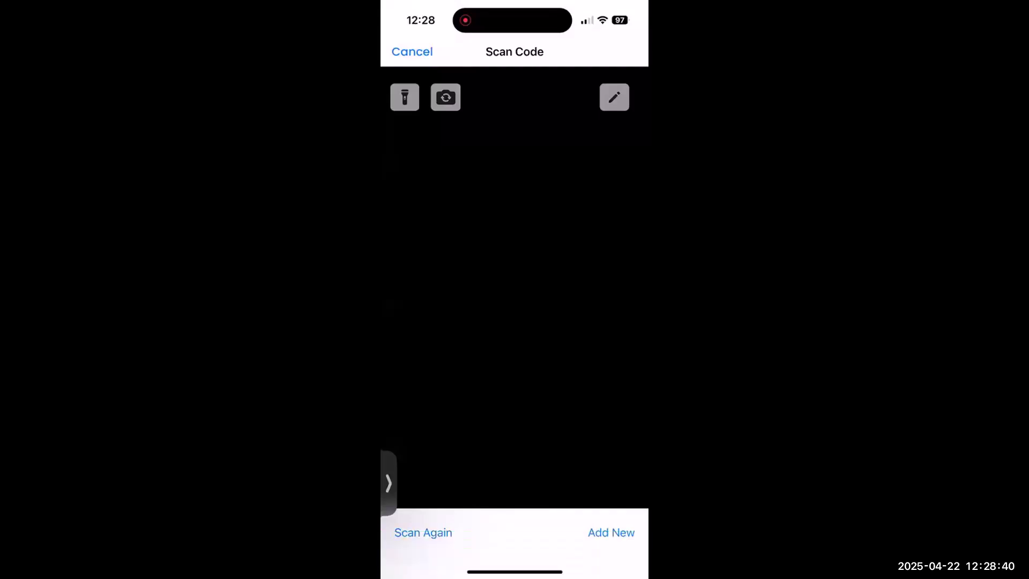
pyautogui.click(412, 52)
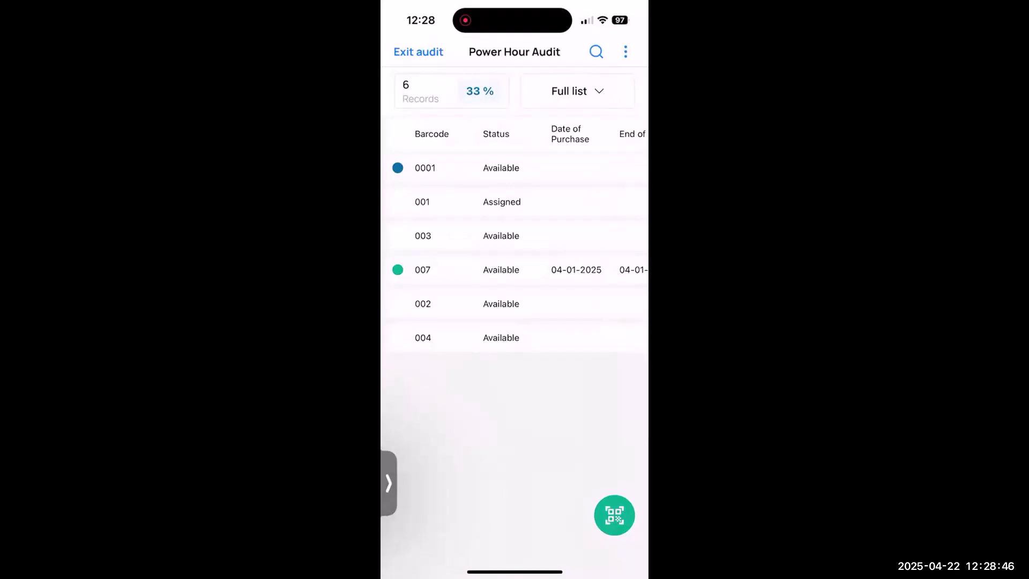
# View the audit's Newly created and Outside list records, and return to the Full list
pyautogui.click(577, 91)
pyautogui.click(544, 228)
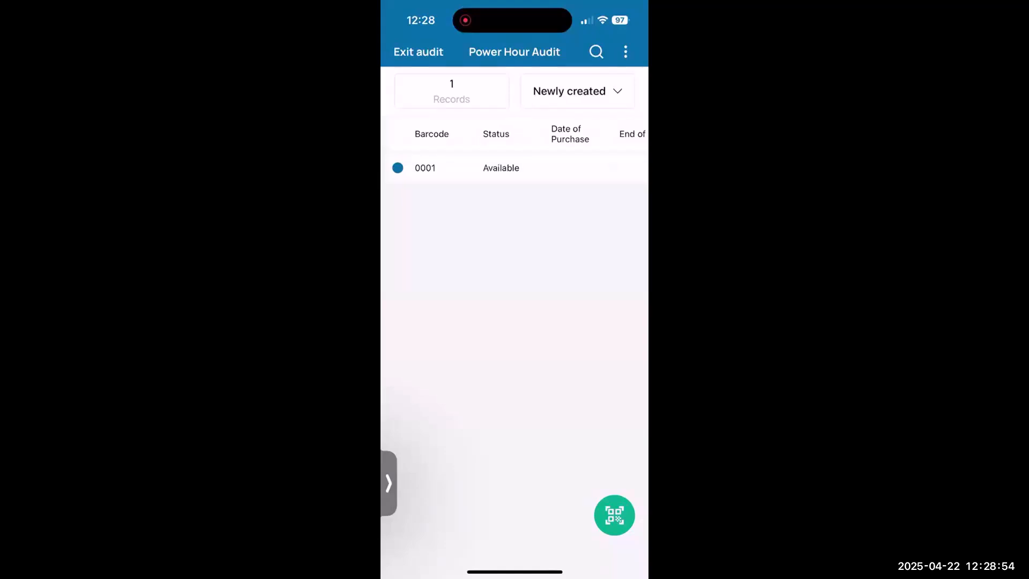
pyautogui.click(578, 91)
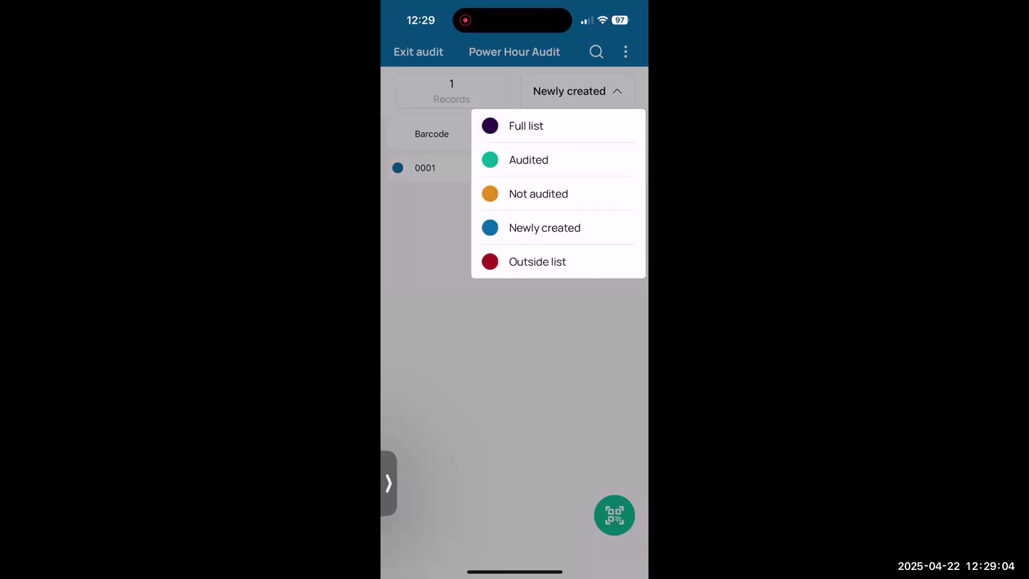
pyautogui.click(538, 261)
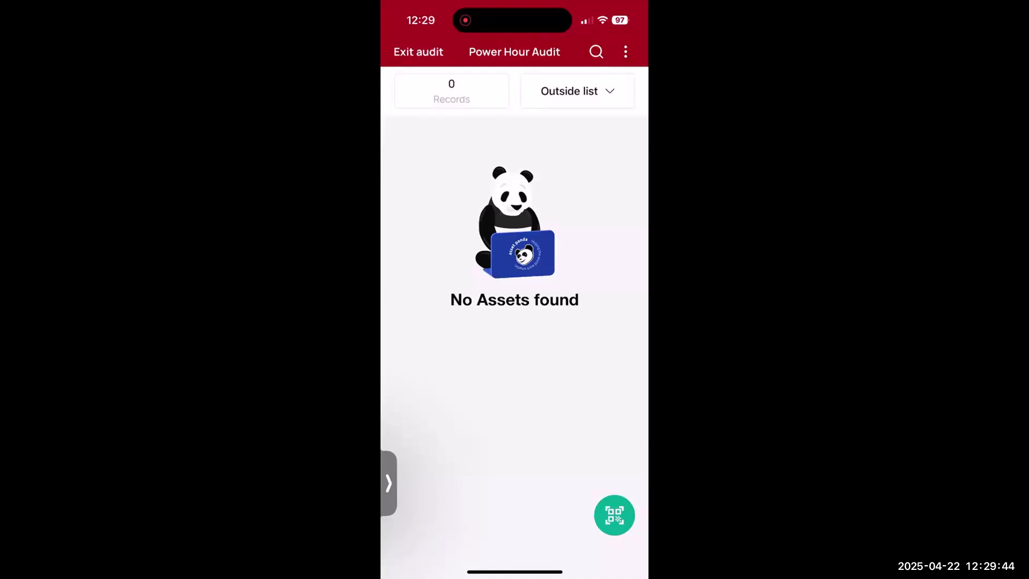
pyautogui.click(577, 91)
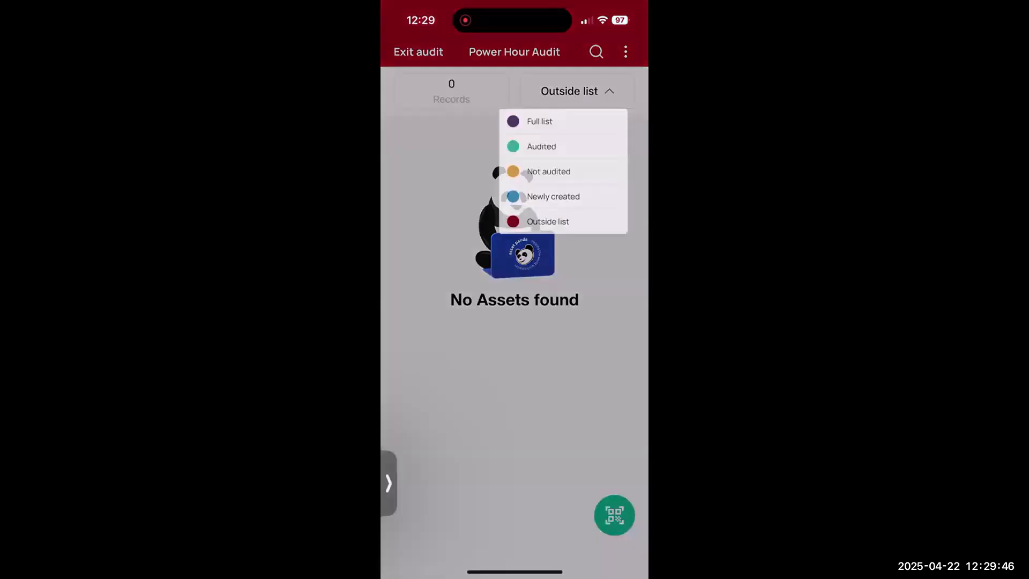
pyautogui.click(526, 125)
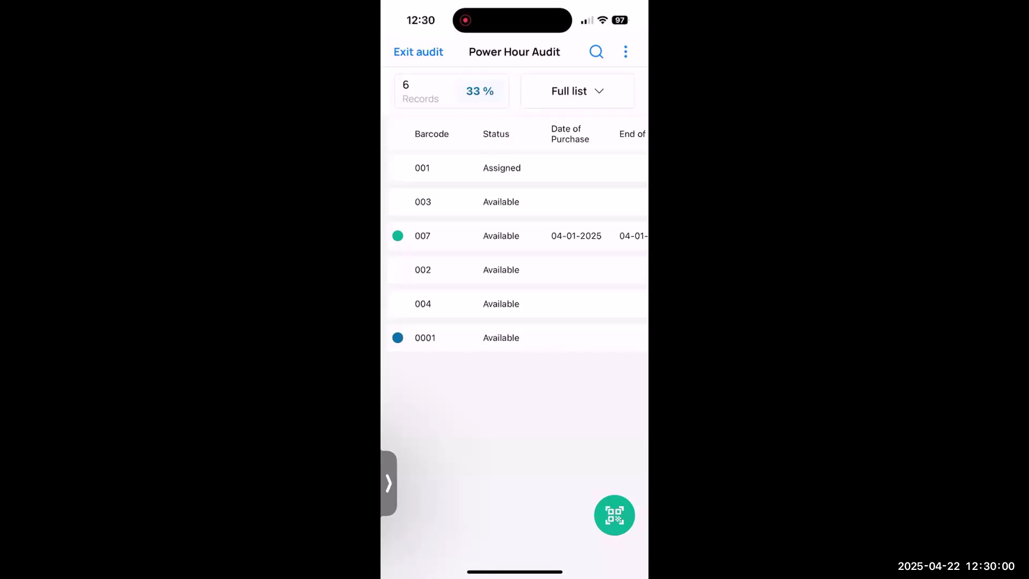
# Switch to Asset Panda in the web browser, refresh the audits list, and open Power Hour Audit to view its list filter options
pyautogui.click(626, 51)
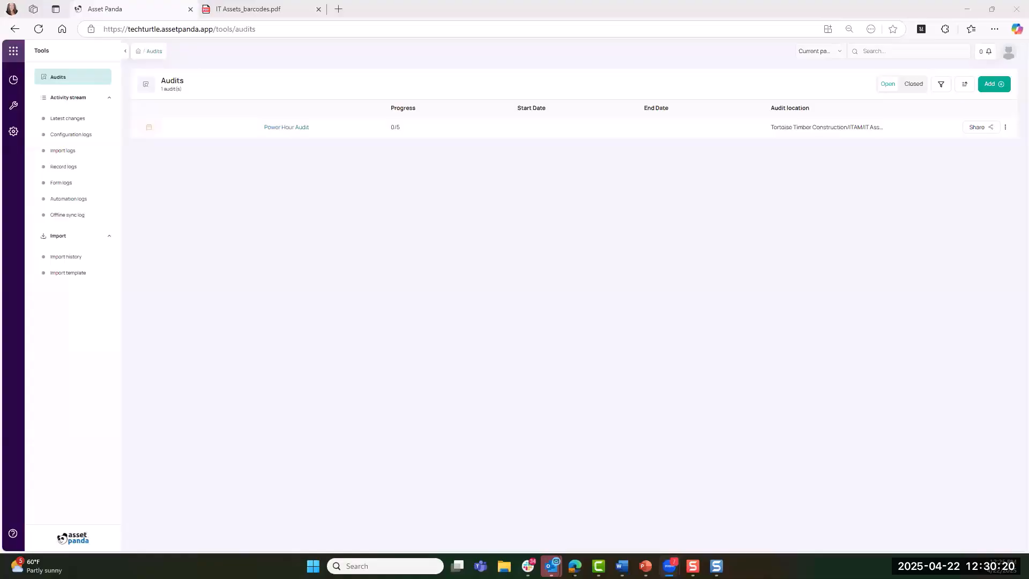
pyautogui.click(39, 29)
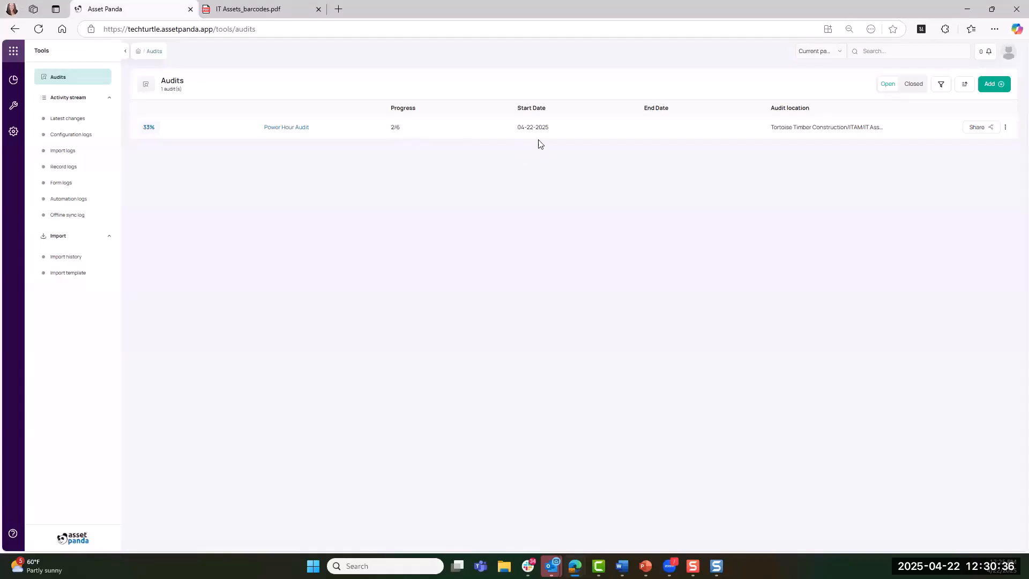
pyautogui.click(1006, 128)
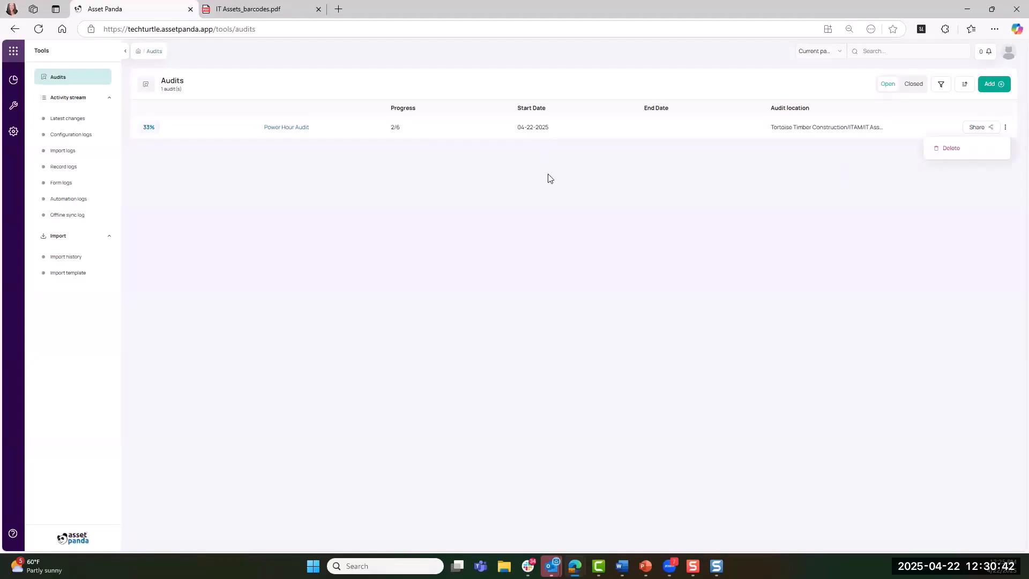
pyautogui.click(294, 129)
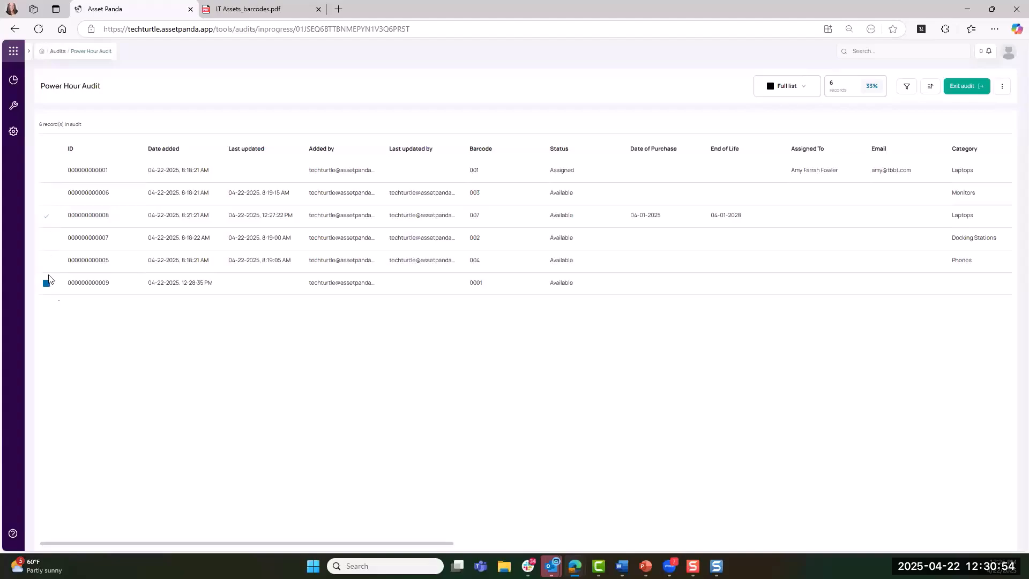
pyautogui.click(792, 89)
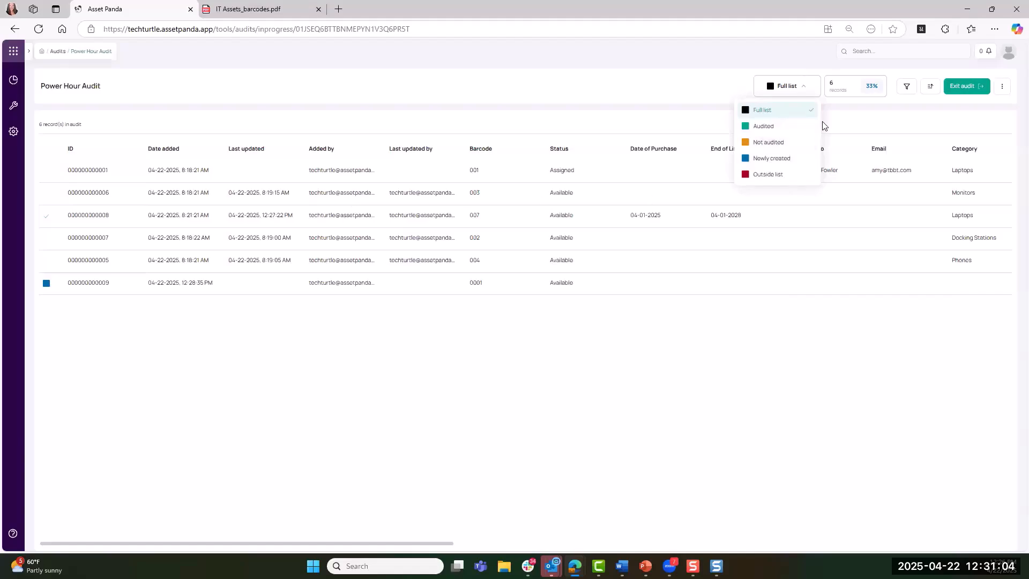
# Mark Power Hour Audit as complete with a hand-drawn signature, and compare the open and closed audits lists
pyautogui.click(1001, 89)
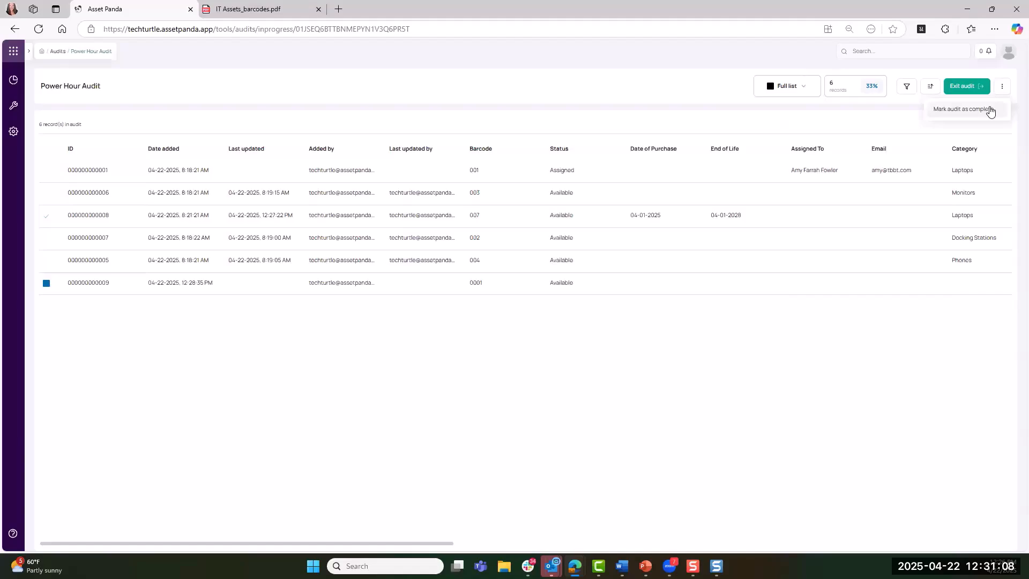
pyautogui.click(962, 109)
pyautogui.moveTo(451, 316)
pyautogui.mouseDown()
pyautogui.moveTo(482, 308)
pyautogui.moveTo(487, 346)
pyautogui.moveTo(564, 316)
pyautogui.mouseUp()
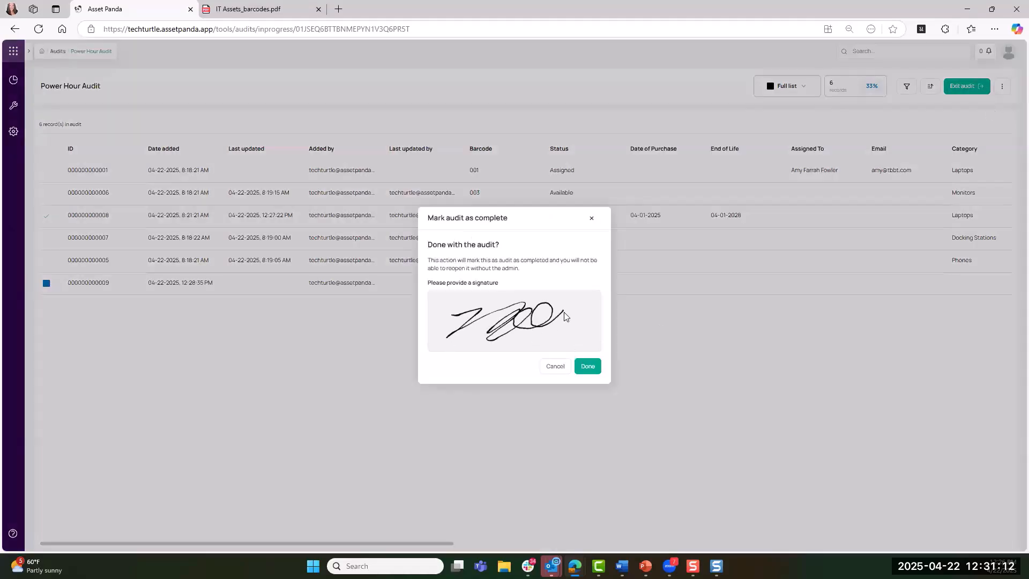
pyautogui.click(588, 369)
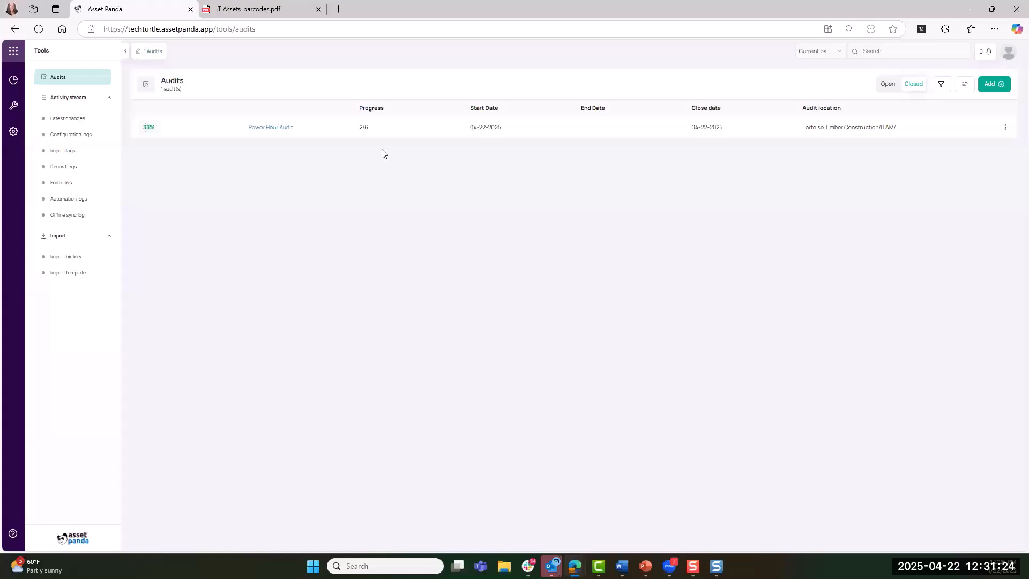
pyautogui.click(889, 88)
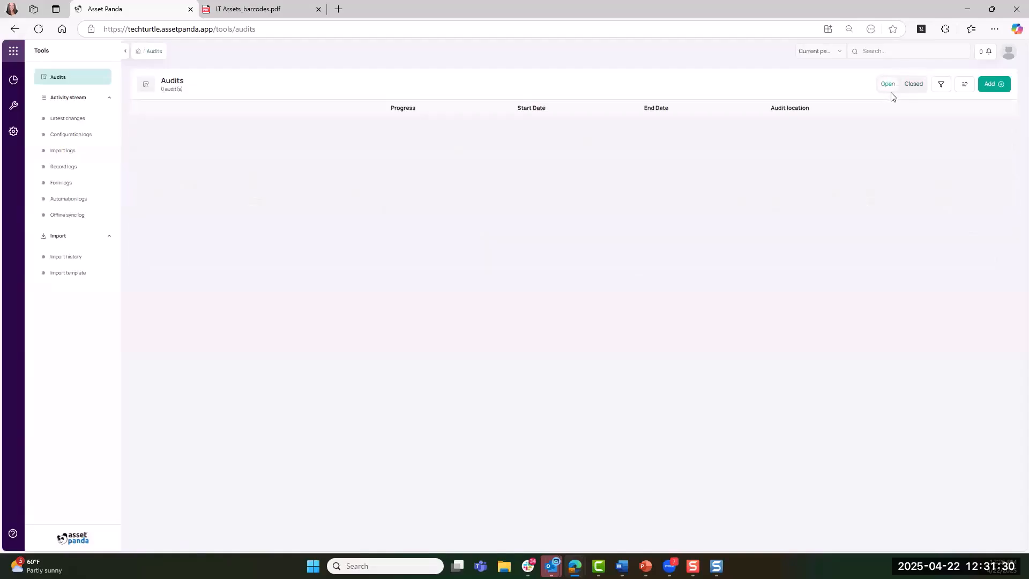
pyautogui.click(911, 88)
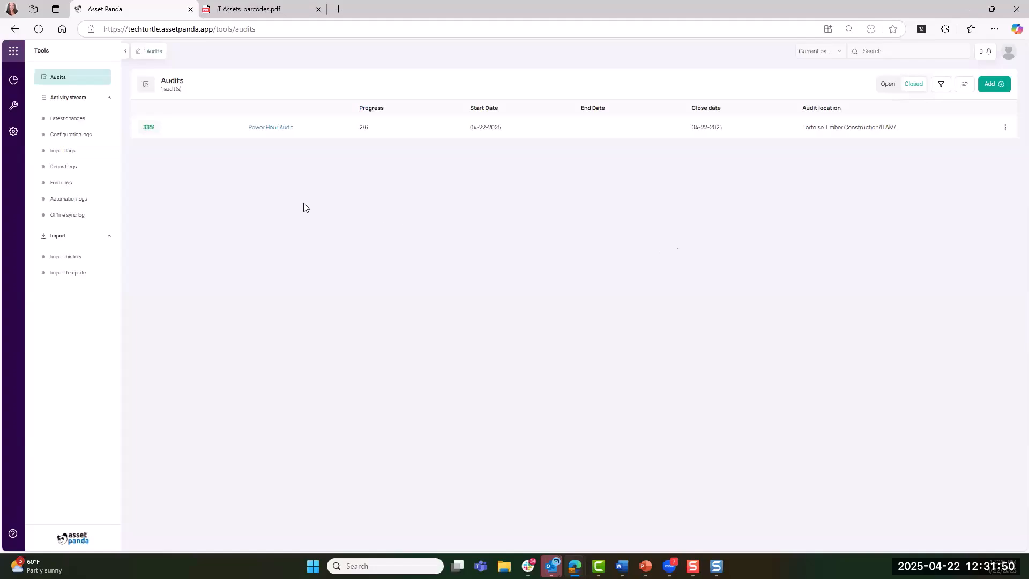
# Create an automation named Auditing in the ITAM module of Tortoise Timber Construction from the account settings
pyautogui.click(13, 134)
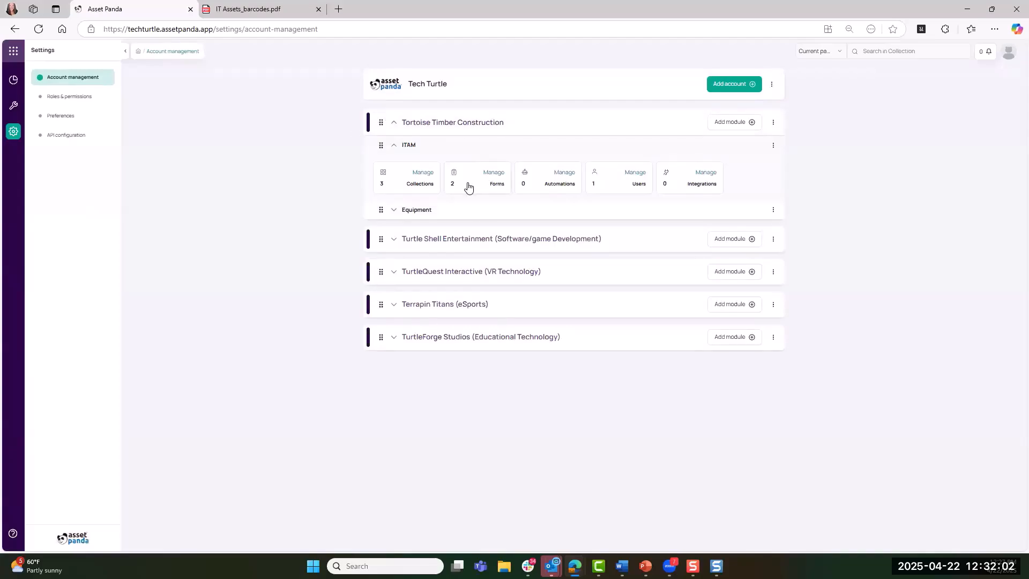
pyautogui.click(552, 184)
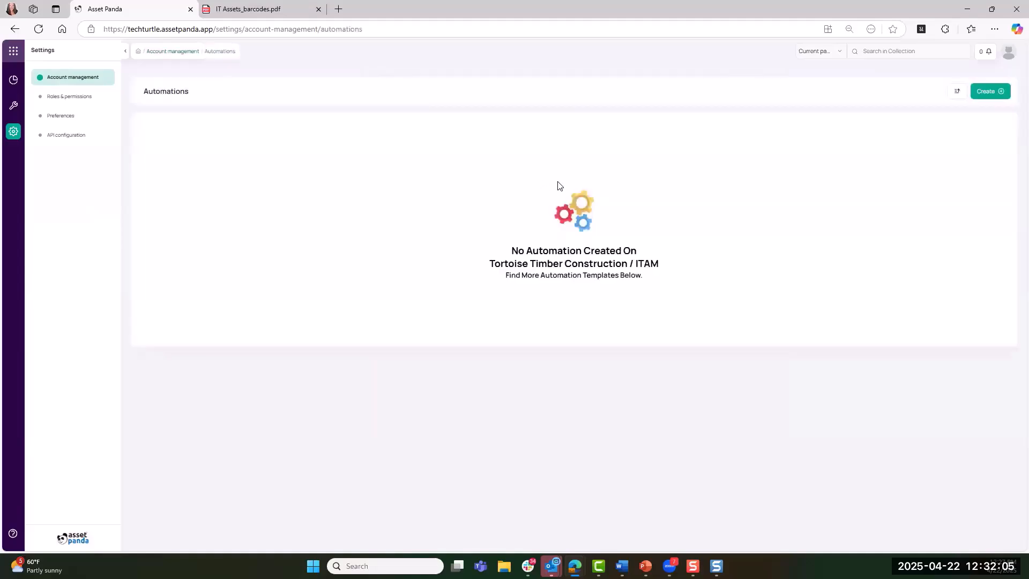
pyautogui.click(992, 92)
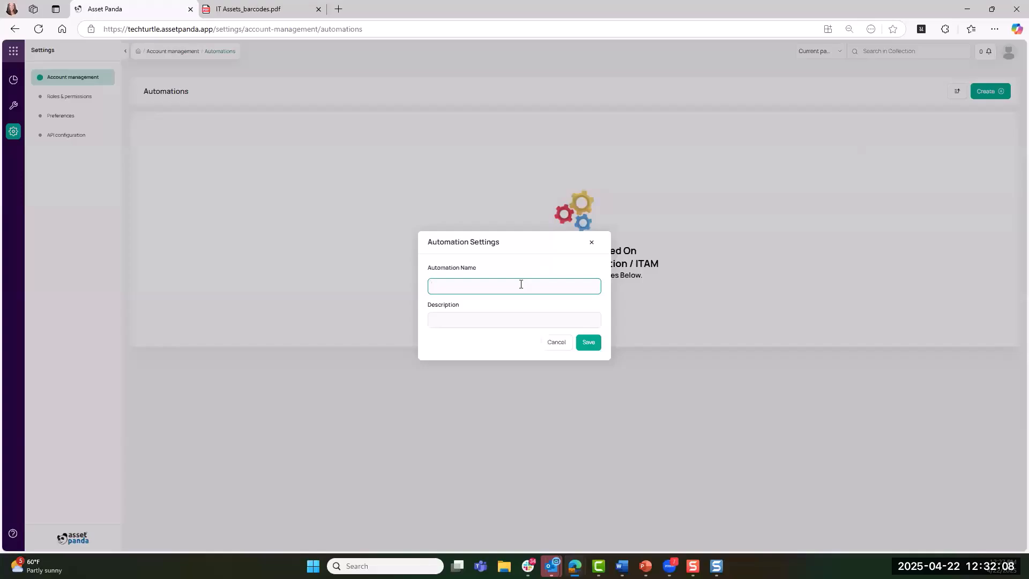
pyautogui.write('Auditing')
pyautogui.click(585, 346)
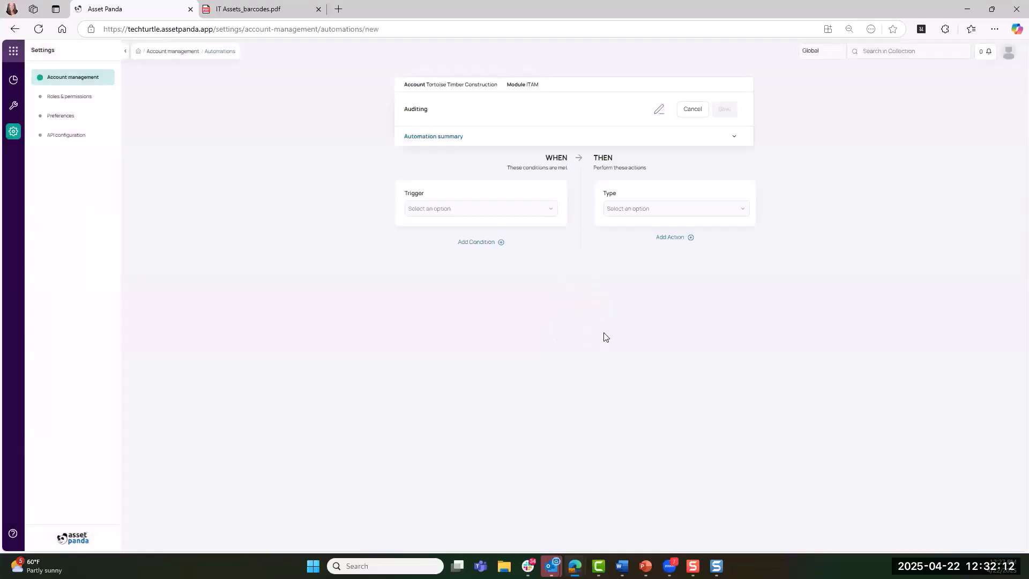
# Set the Auditing automation's trigger to When an audit is closed
pyautogui.click(438, 213)
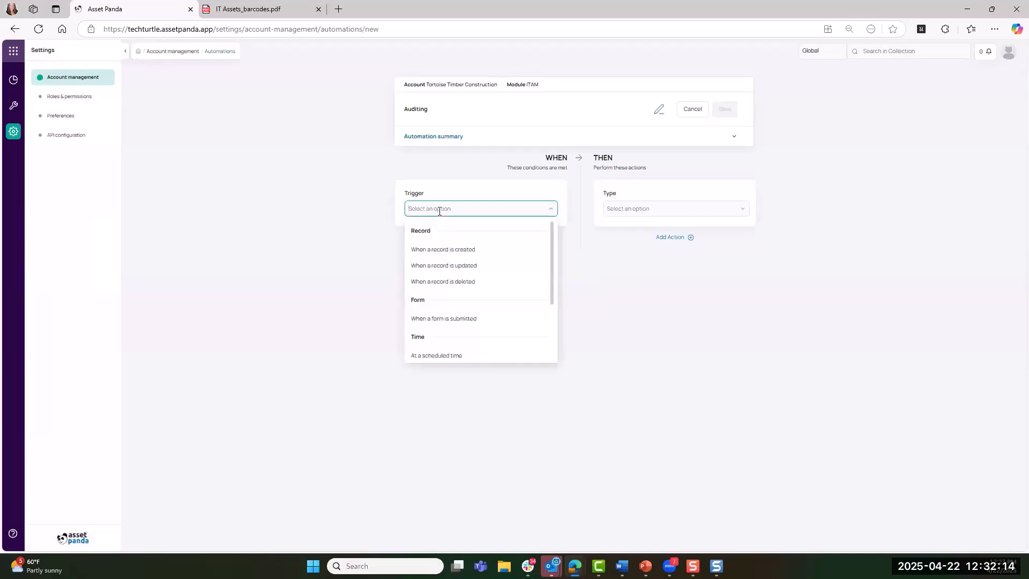
pyautogui.scroll(-3, 441, 235)
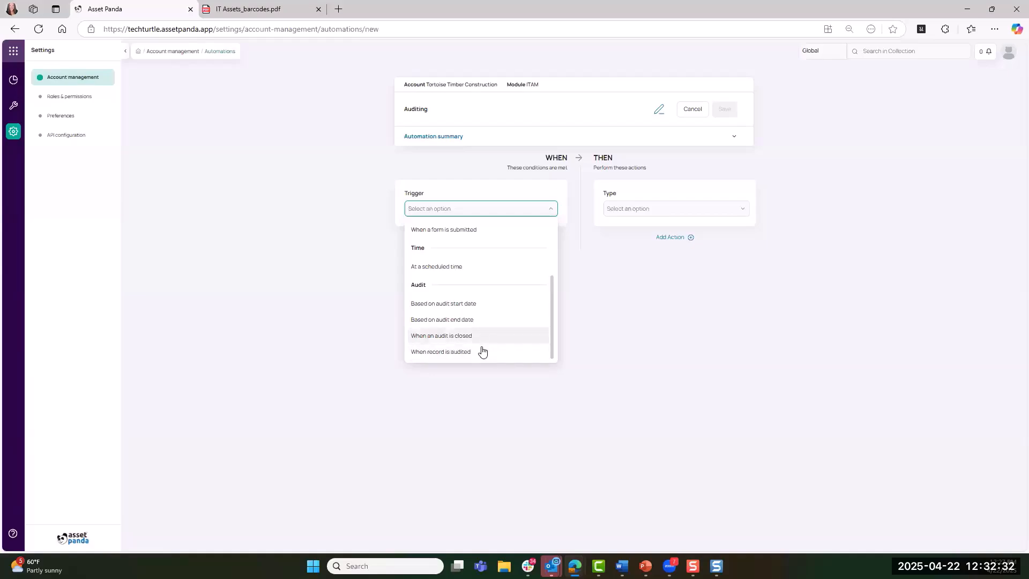
pyautogui.click(480, 337)
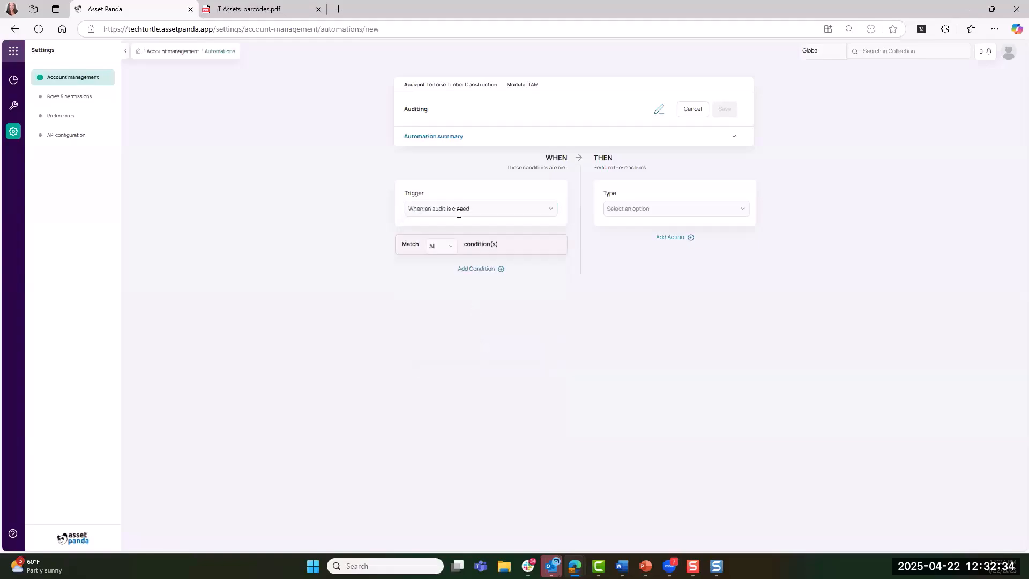
# Set the automation's action type to Send audit report with Excel as the report format
pyautogui.click(657, 208)
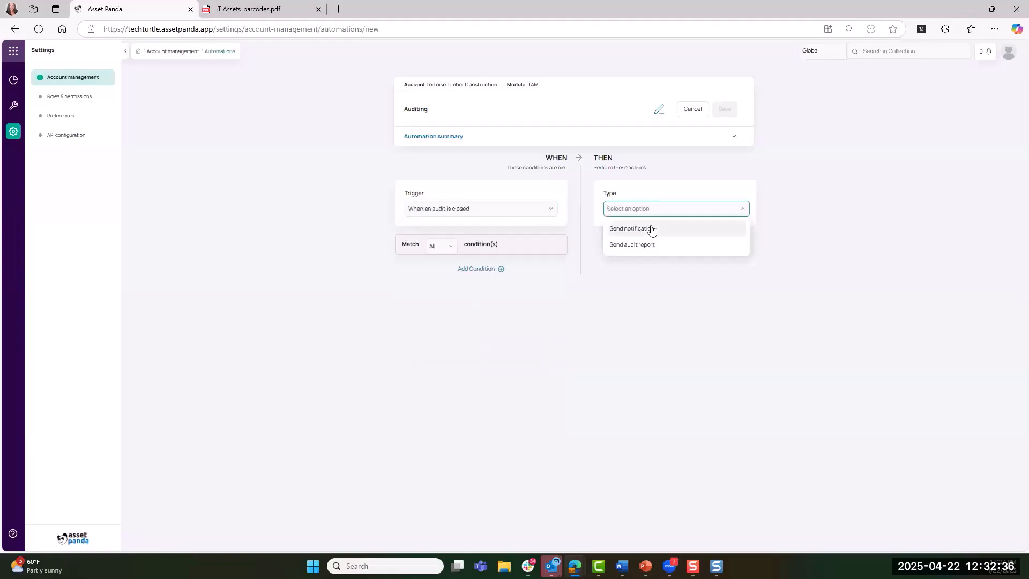
pyautogui.click(651, 229)
pyautogui.click(654, 213)
pyautogui.click(645, 242)
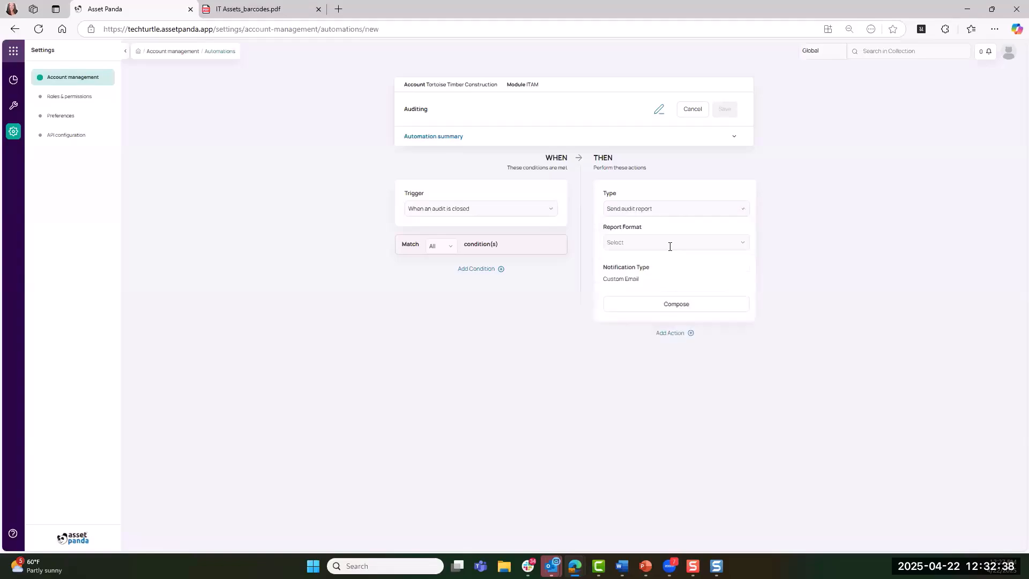
pyautogui.click(643, 243)
pyautogui.click(627, 279)
# Compose the custom email, try the Specific email(s), User role(s) and Audit shared list recipient options, and discard the email
pyautogui.click(673, 309)
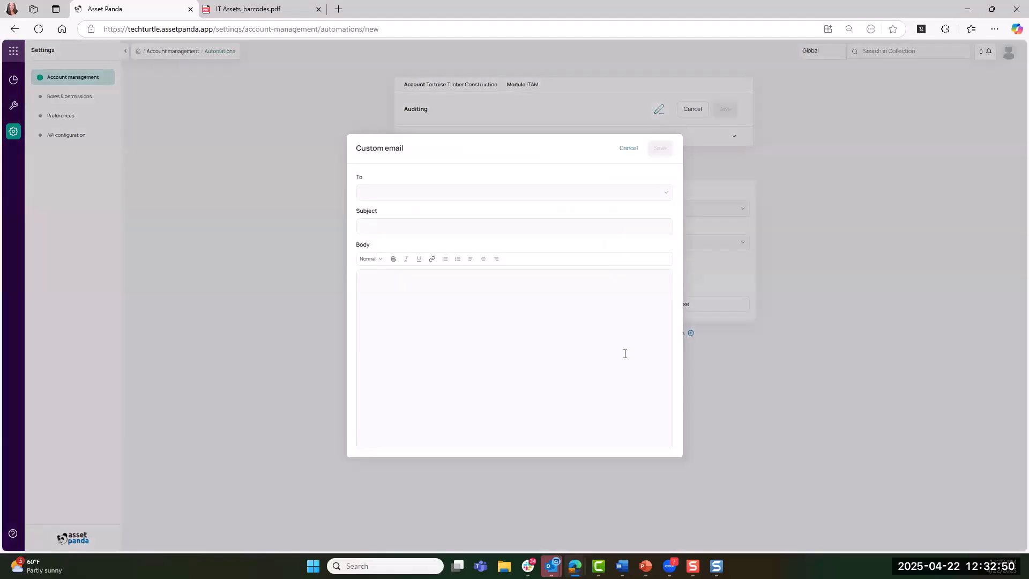
pyautogui.click(393, 198)
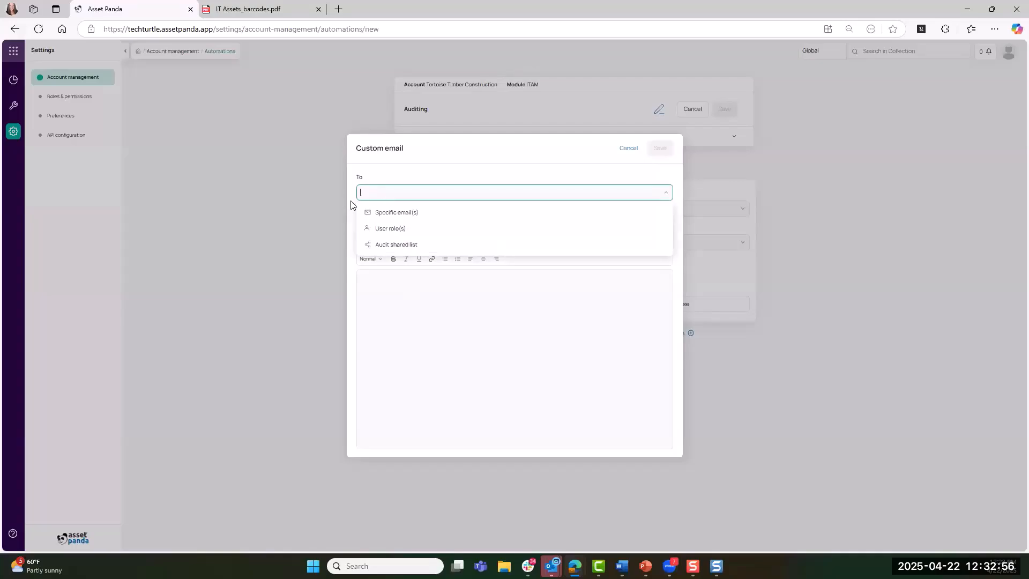
pyautogui.click(389, 215)
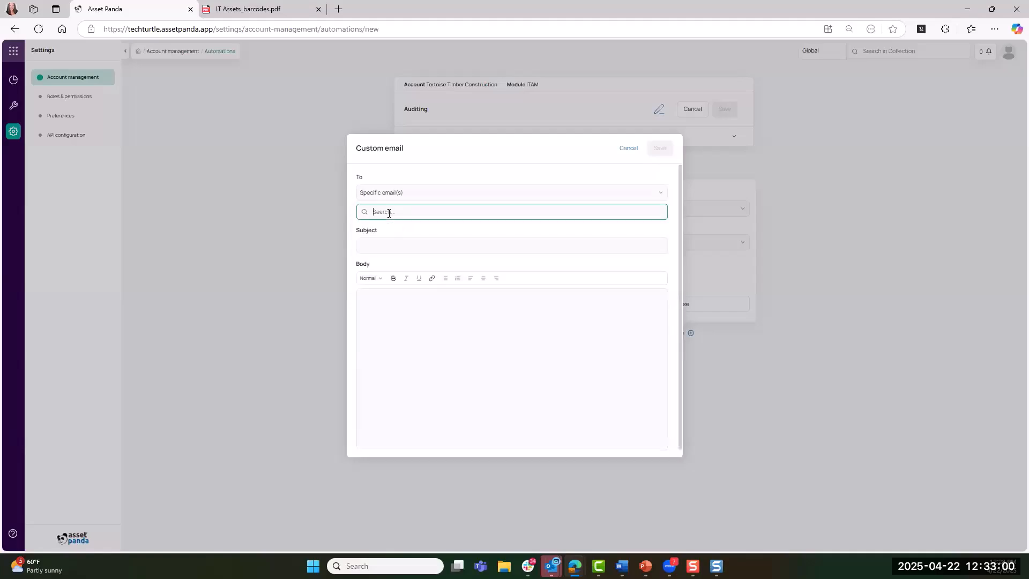
pyautogui.write('kfo')
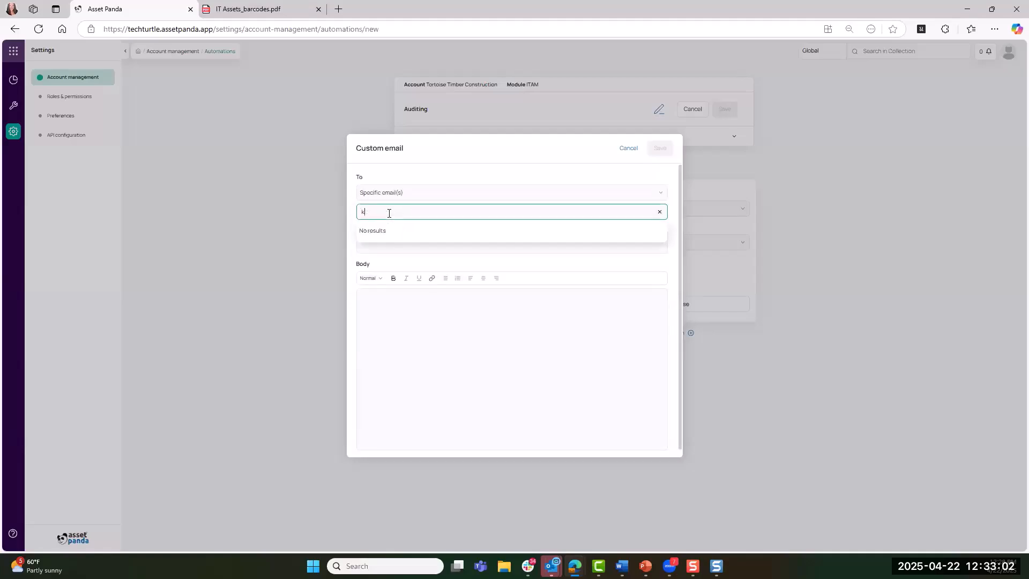
pyautogui.click(397, 193)
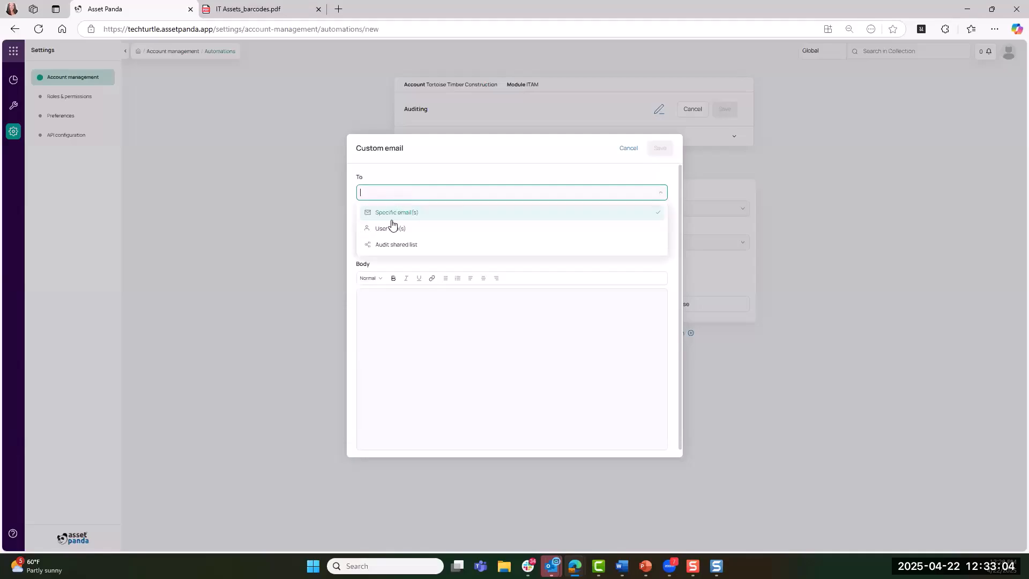
pyautogui.click(390, 230)
pyautogui.click(391, 212)
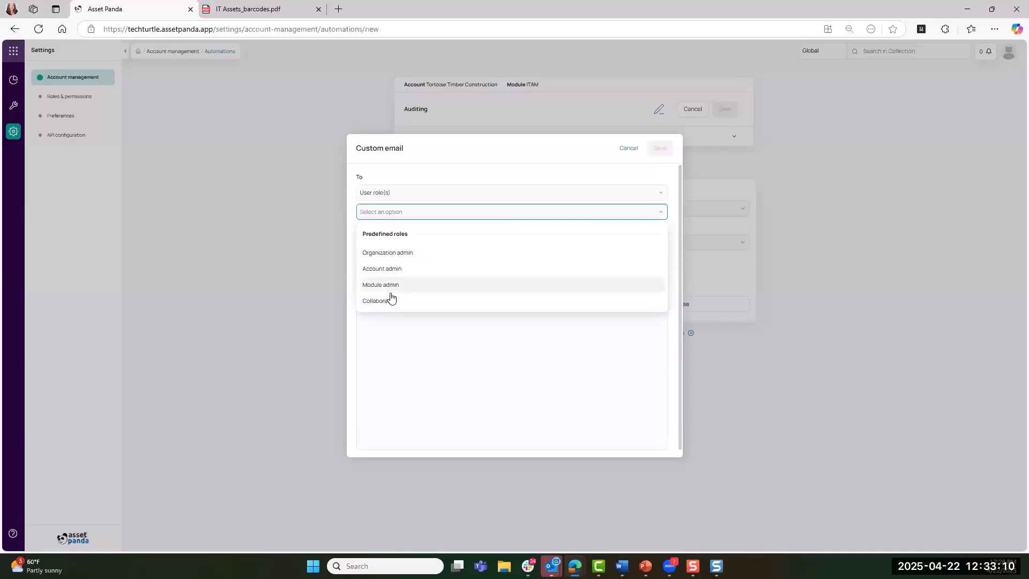
pyautogui.click(429, 185)
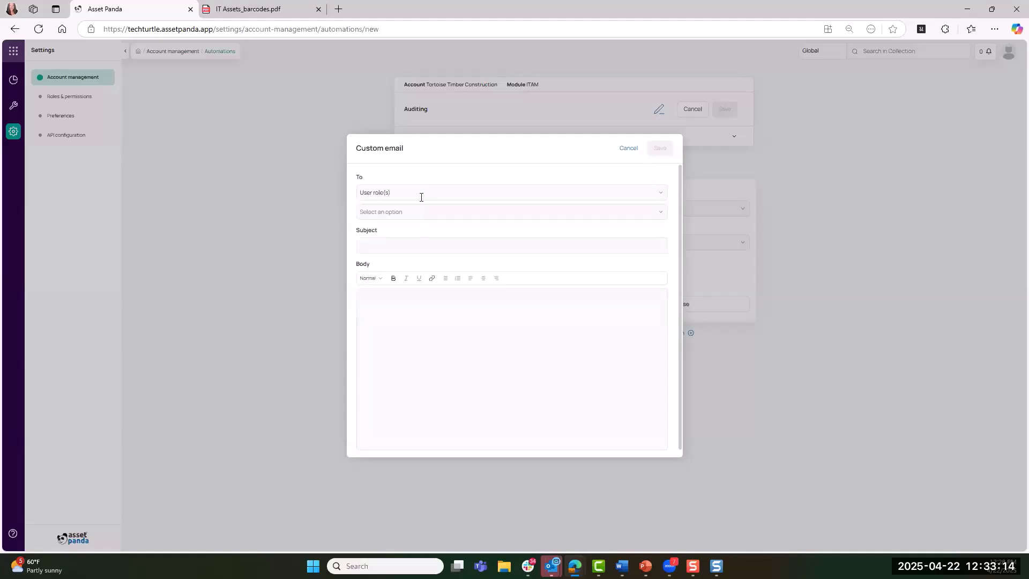
pyautogui.click(421, 196)
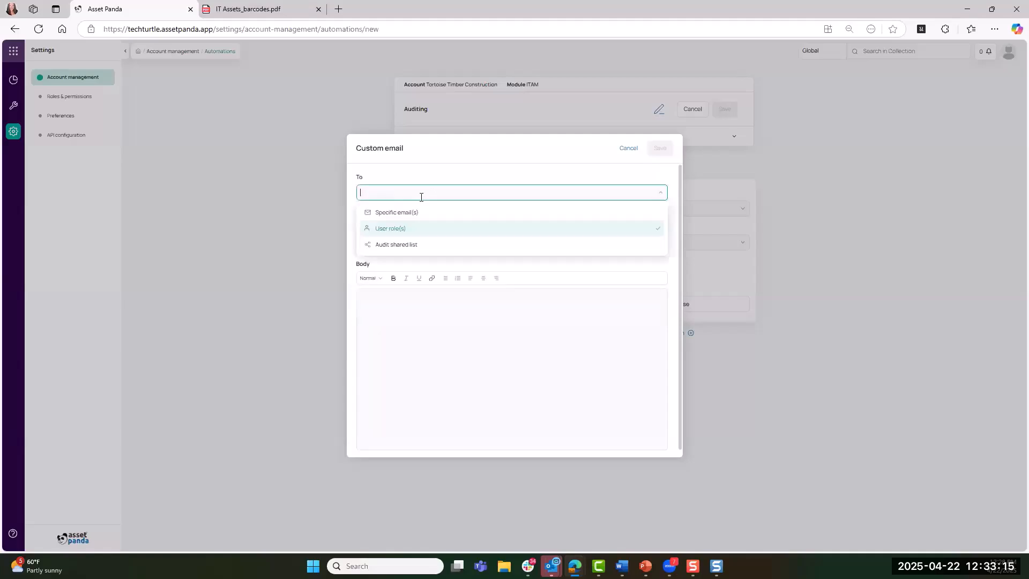
pyautogui.click(411, 246)
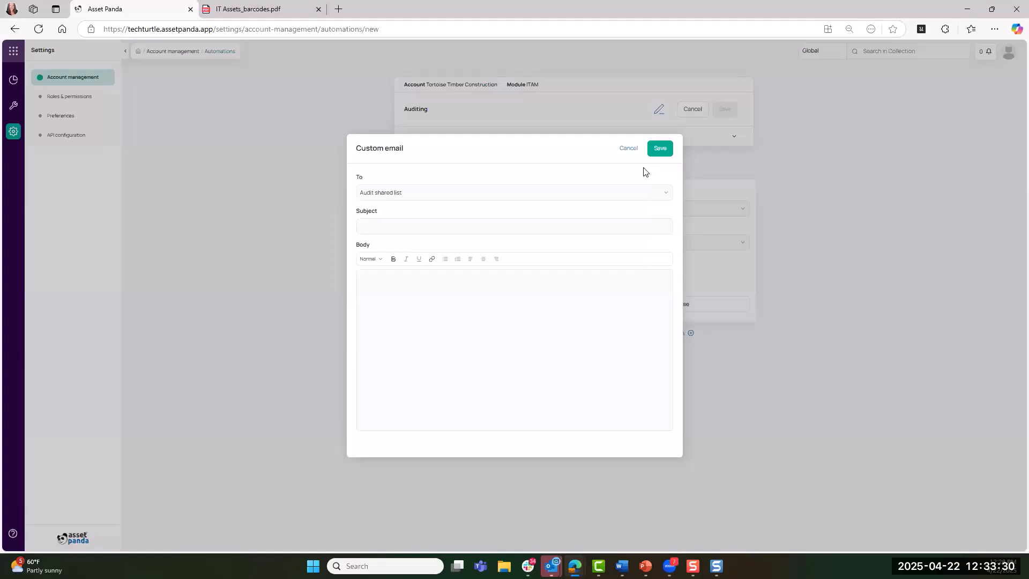
pyautogui.click(633, 153)
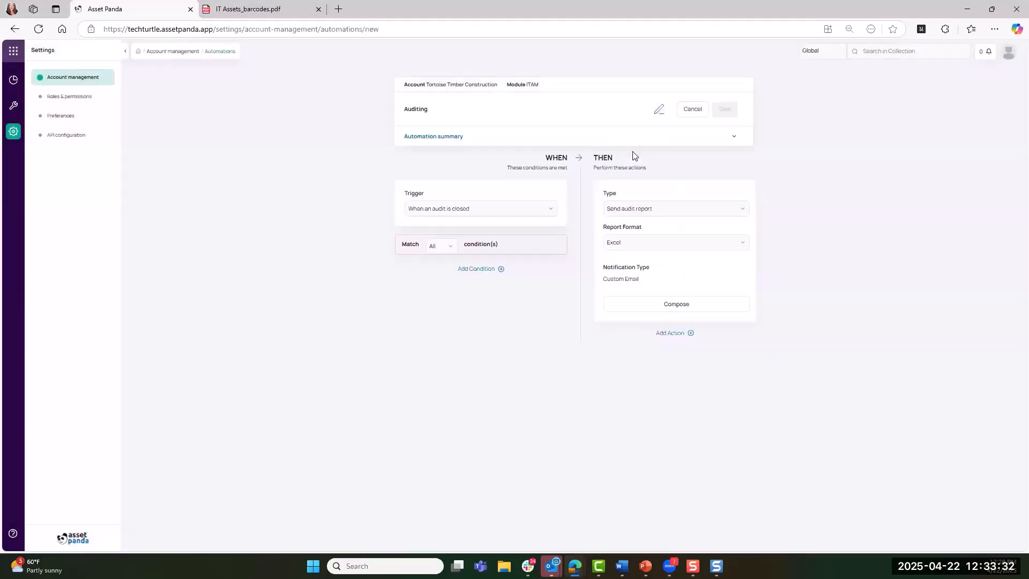
# Change the automation's trigger to When record is audited
pyautogui.click(505, 205)
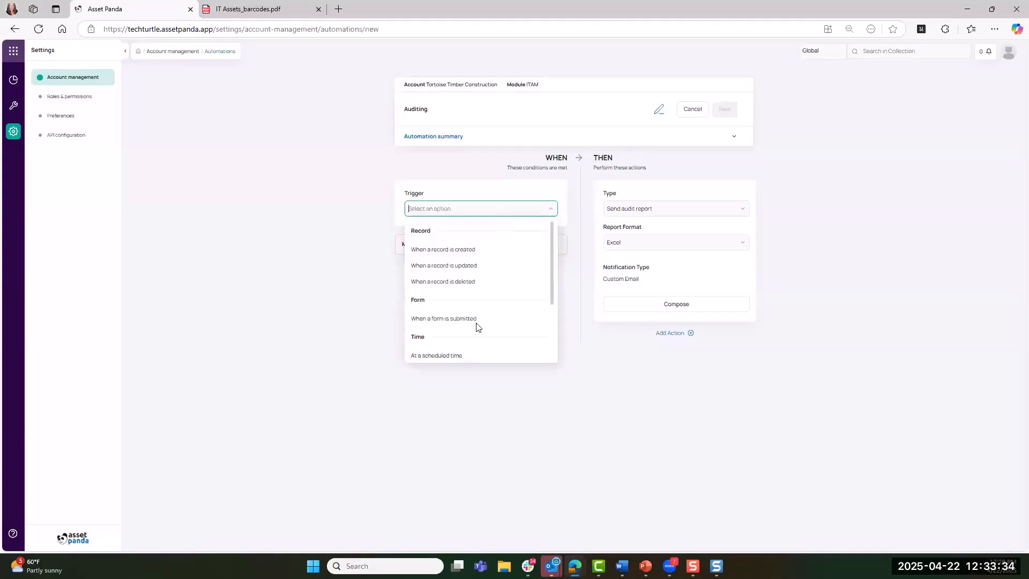
pyautogui.scroll(-2, 477, 327)
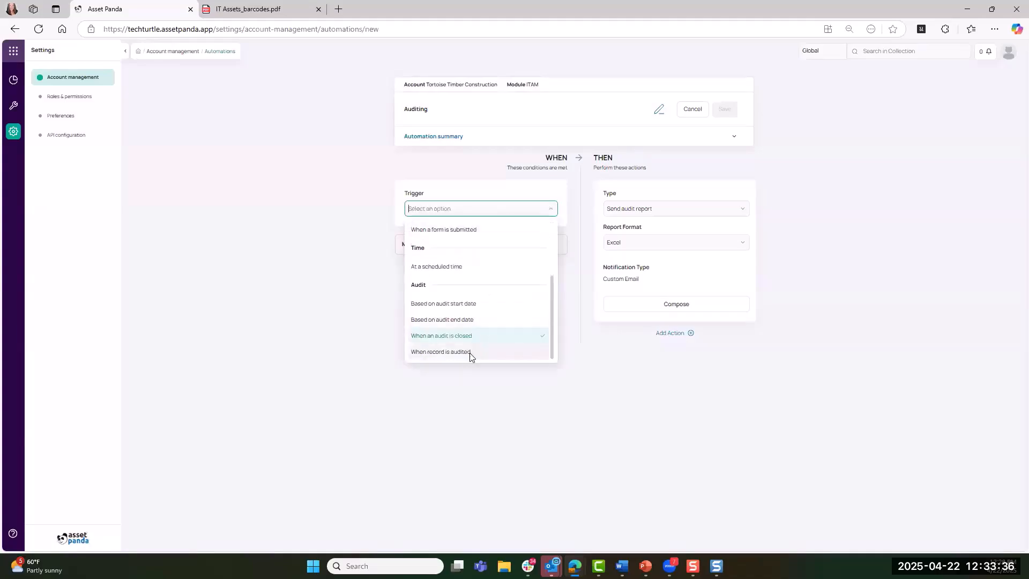
pyautogui.click(472, 352)
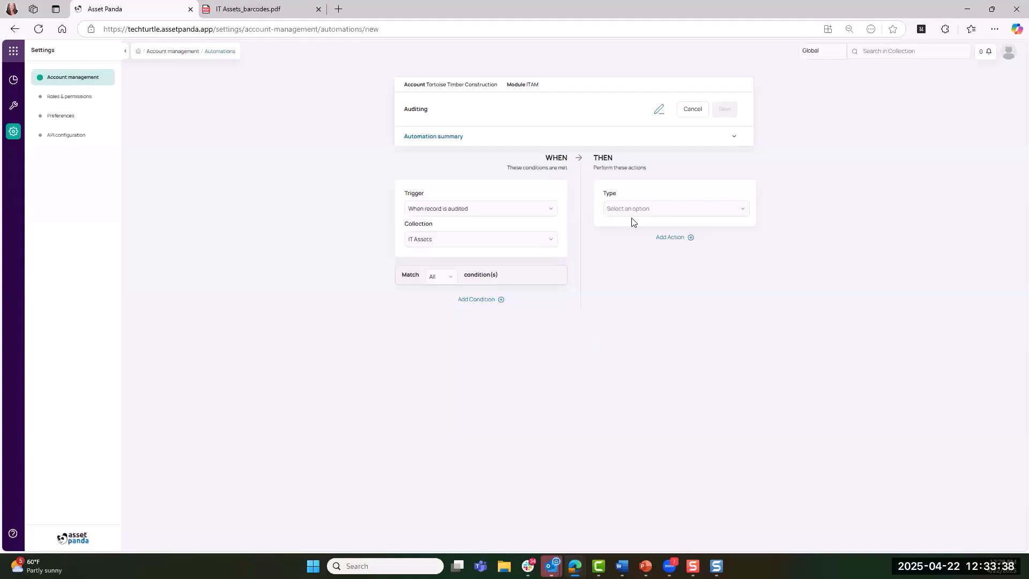
# Add a condition based on Newly created to the automation and view the options for matching conditions
pyautogui.click(488, 299)
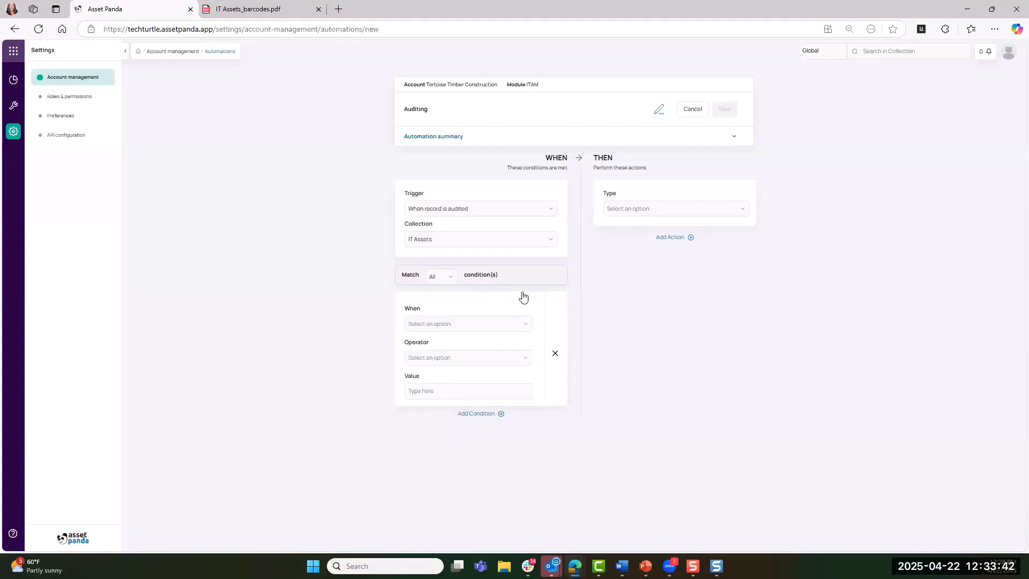
pyautogui.click(434, 320)
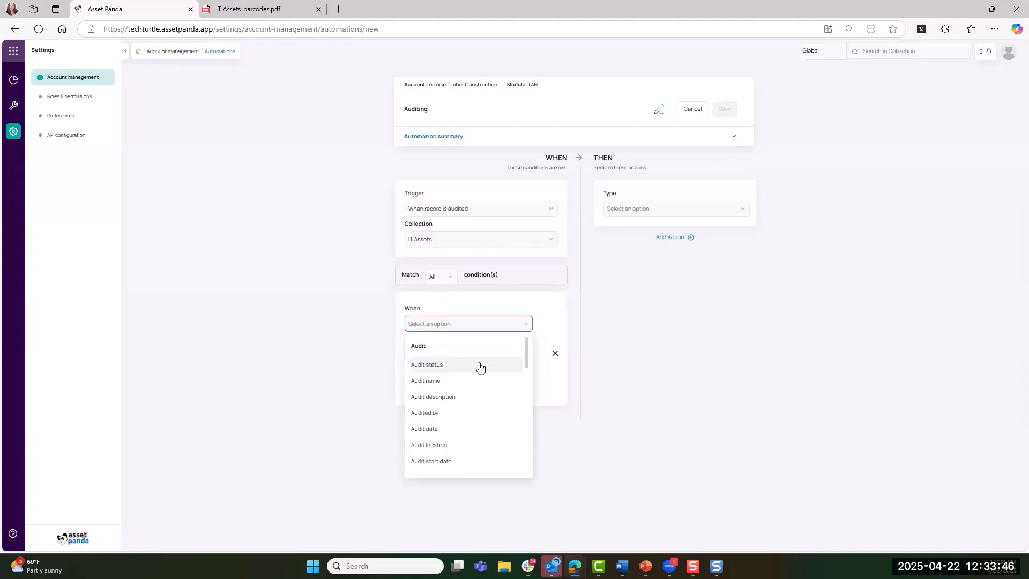
pyautogui.scroll(-5, 467, 428)
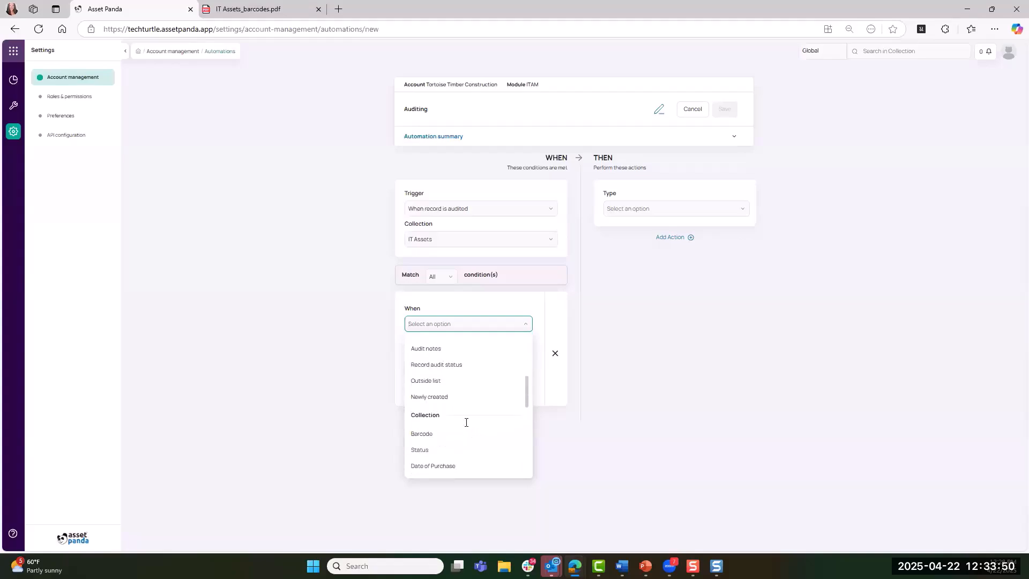
pyautogui.scroll(-1, 443, 435)
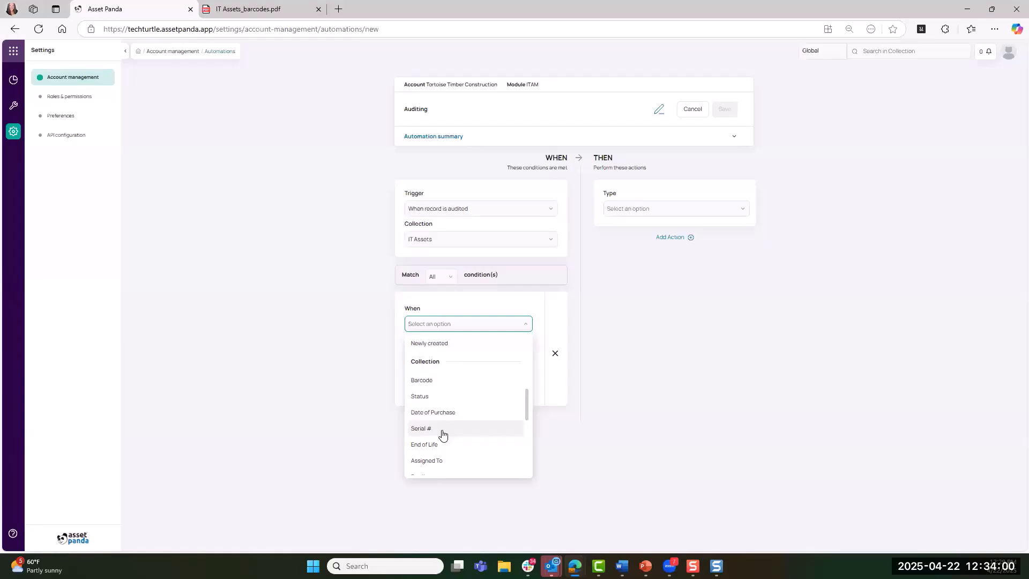
pyautogui.scroll(1, 457, 369)
pyautogui.scroll(2, 458, 375)
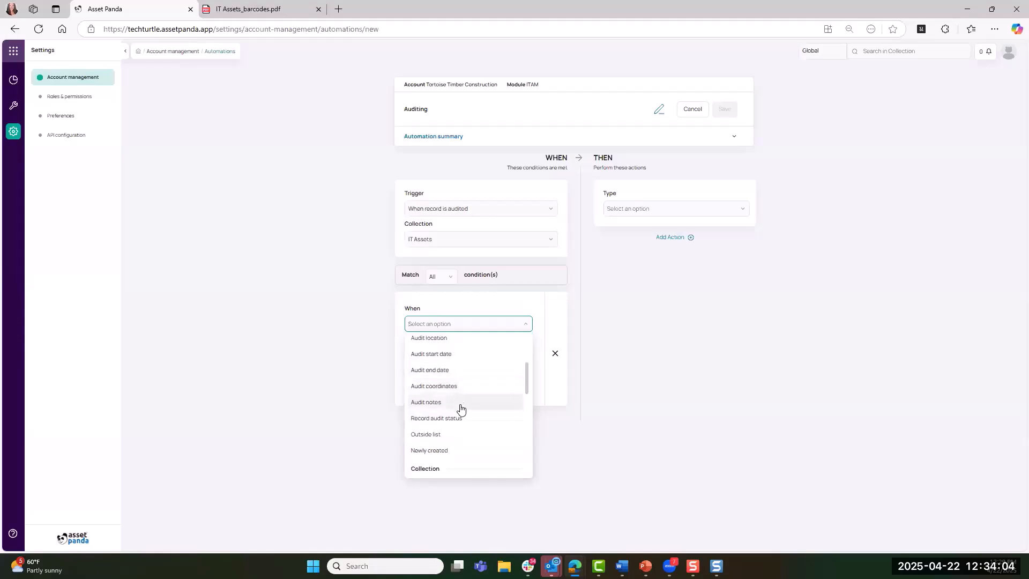
pyautogui.click(448, 453)
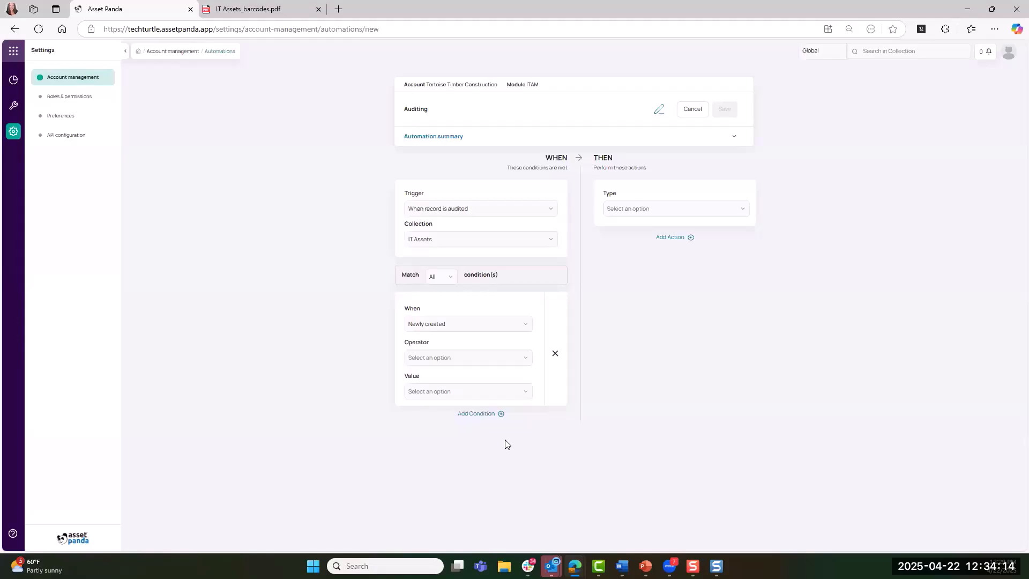
pyautogui.click(453, 282)
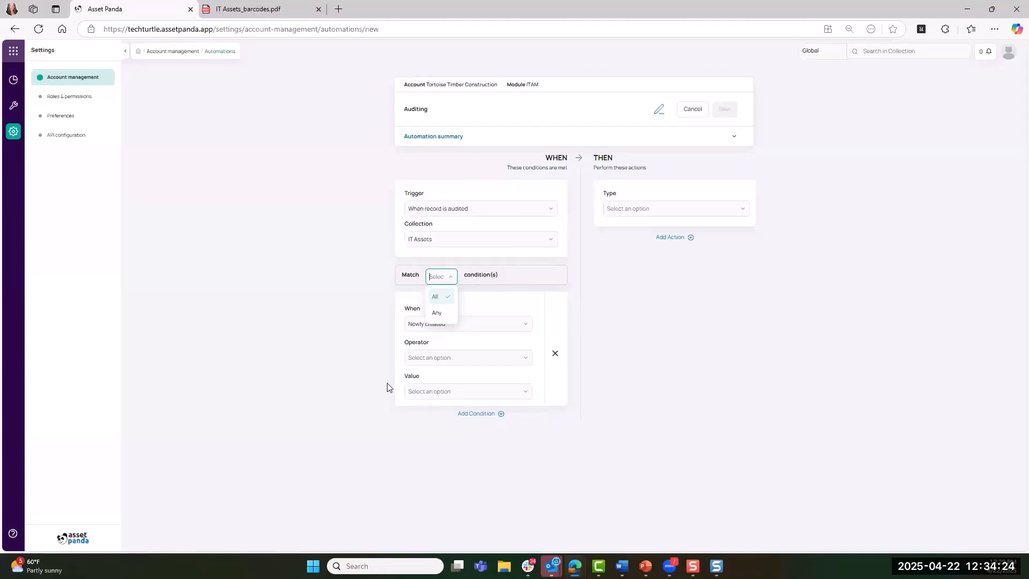
# Set the action type to Update field value in the IT Assets collection and view the fields available for updating
pyautogui.click(630, 215)
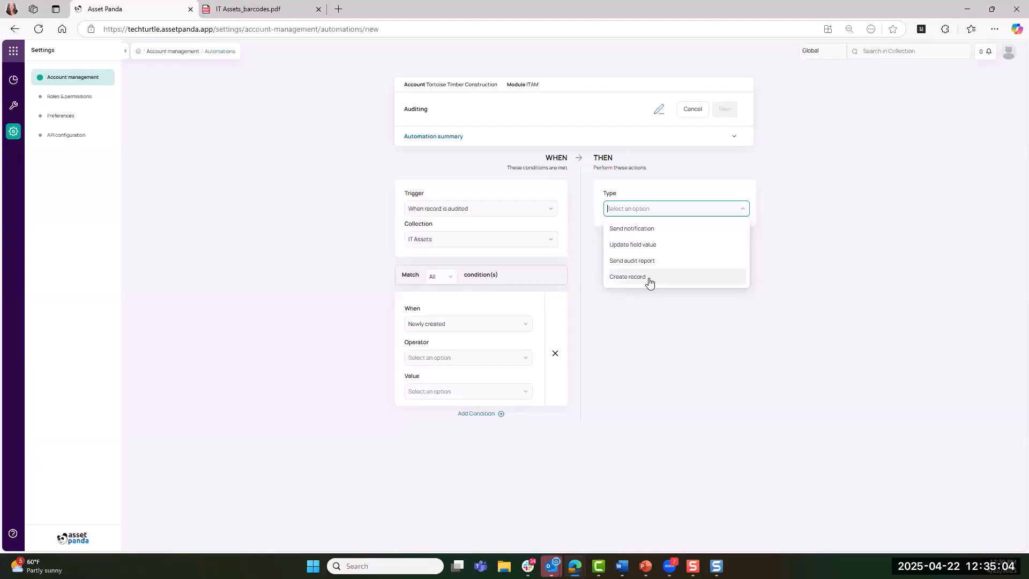
pyautogui.click(656, 251)
pyautogui.click(654, 242)
pyautogui.click(641, 258)
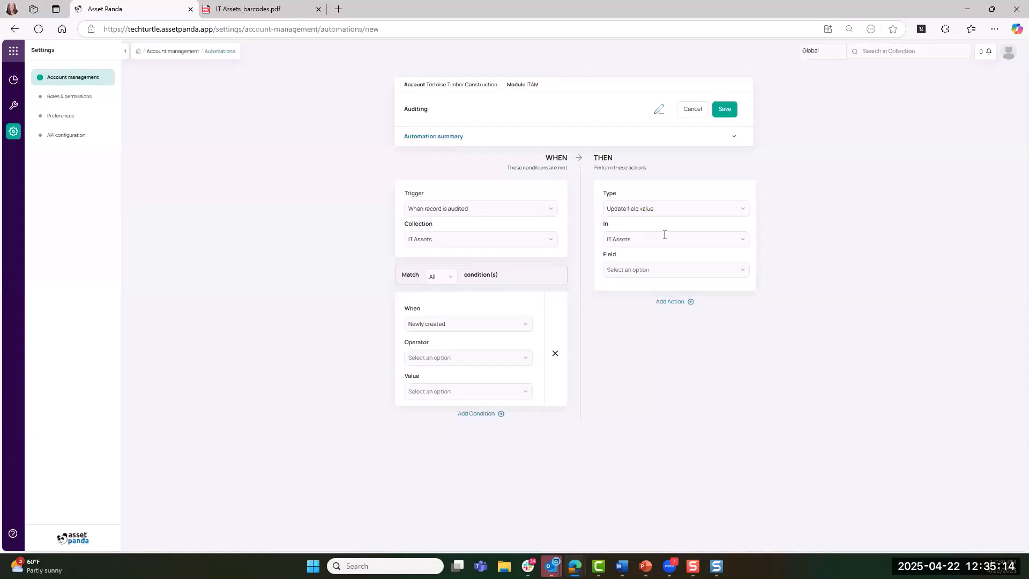
pyautogui.click(651, 270)
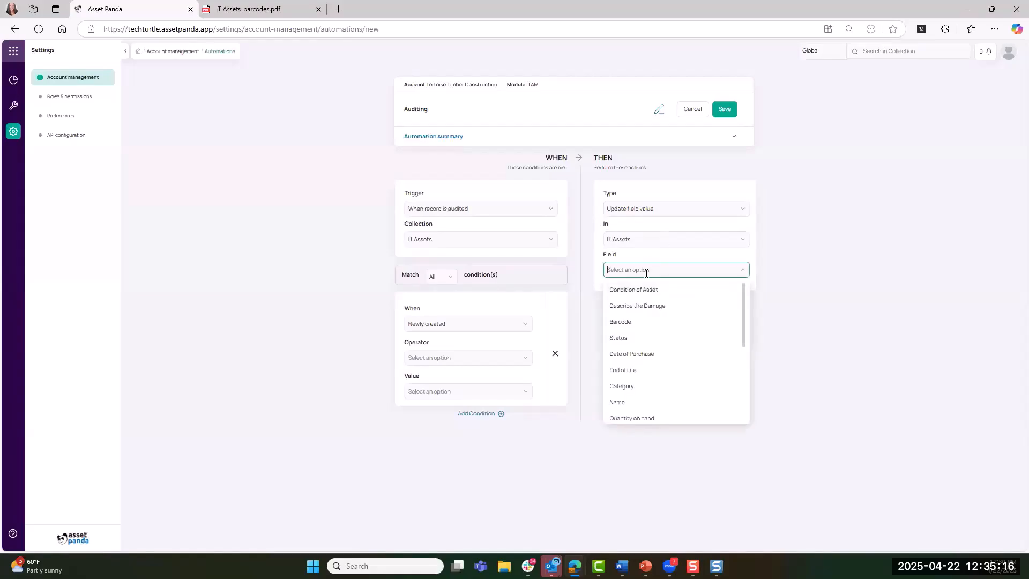
# Change the action type to Create record and view the collections available for the new record
pyautogui.click(648, 208)
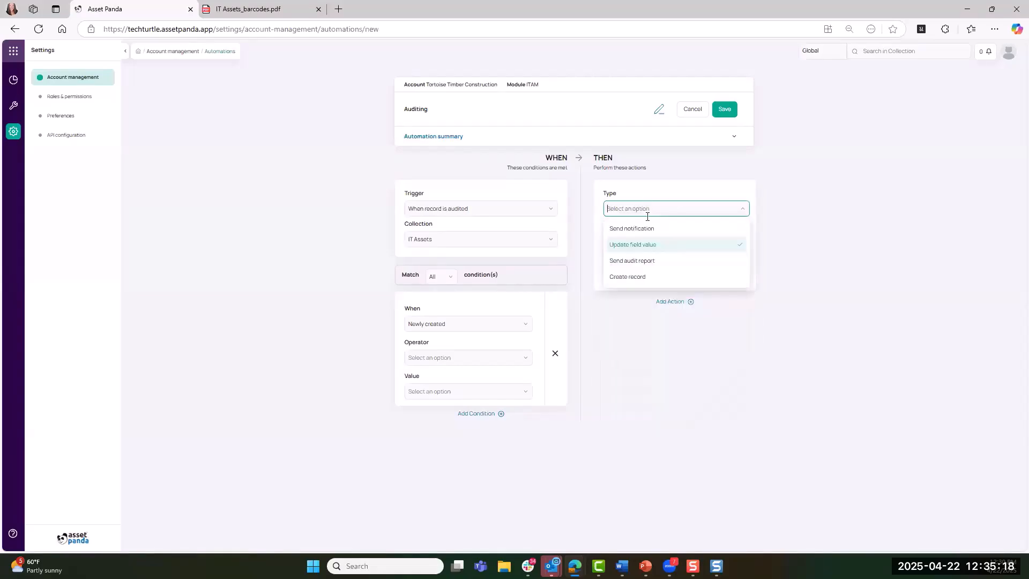
pyautogui.click(640, 278)
pyautogui.click(645, 247)
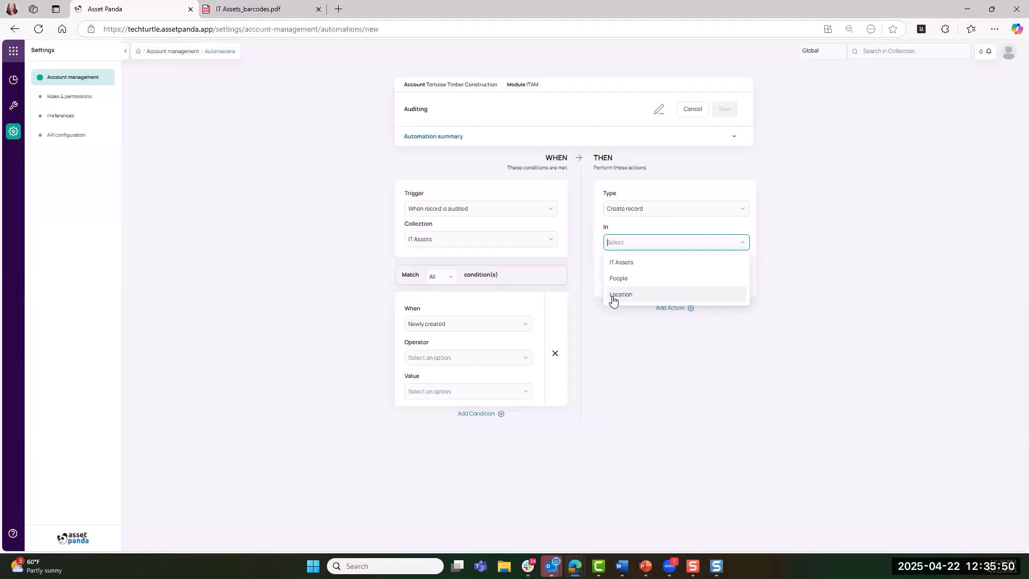
pyautogui.click(616, 255)
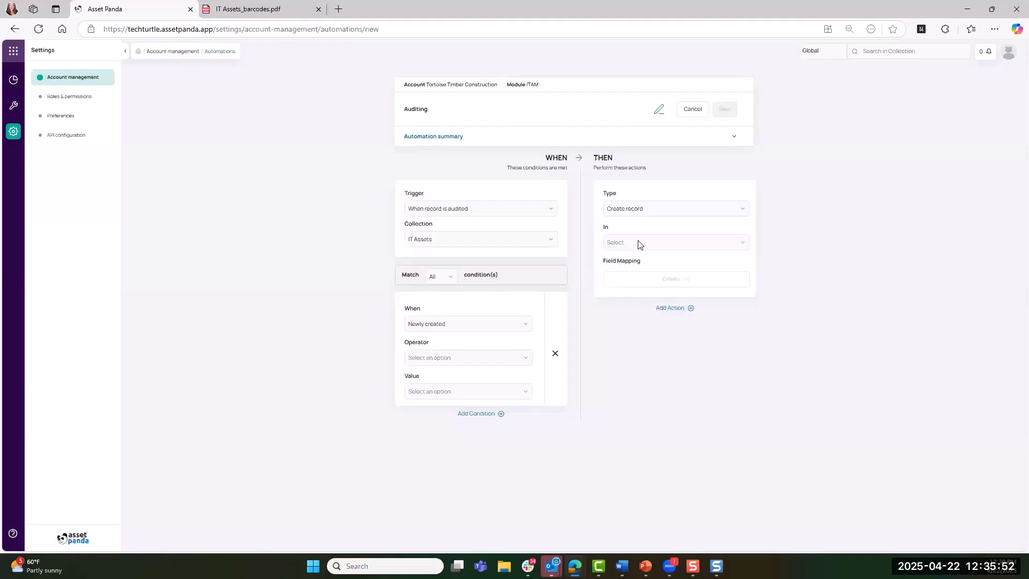